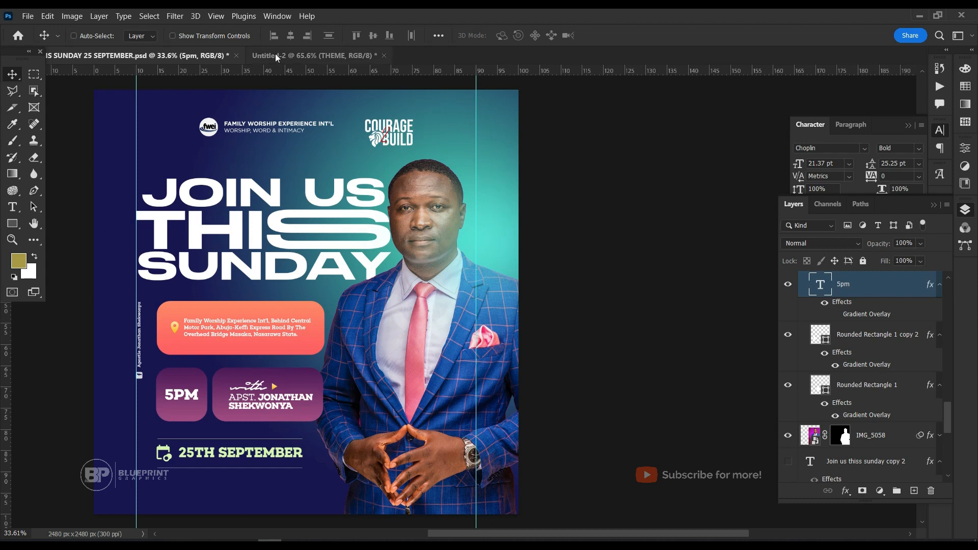
# Create a new 1080 × 1080 pixel document at 300 pixels/inch in RGB Color with a white background.
pyautogui.click(21, 34)
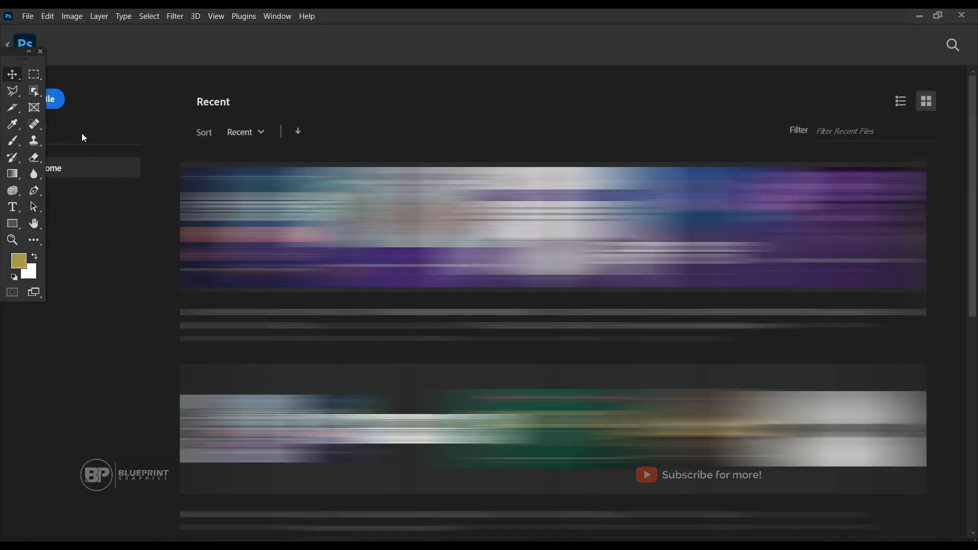
pyautogui.moveTo(14, 57); pyautogui.dragTo(2, 209)
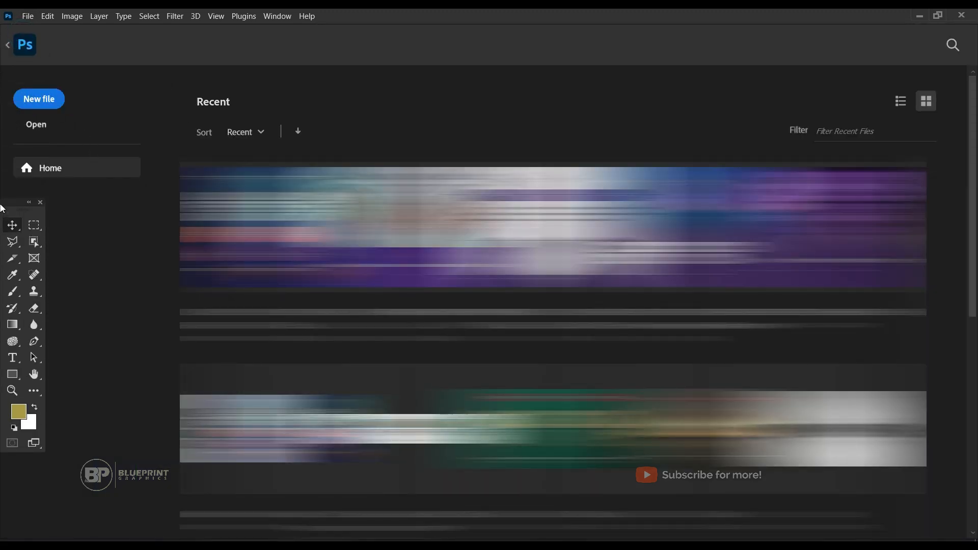
pyautogui.click(38, 100)
pyautogui.click(639, 152)
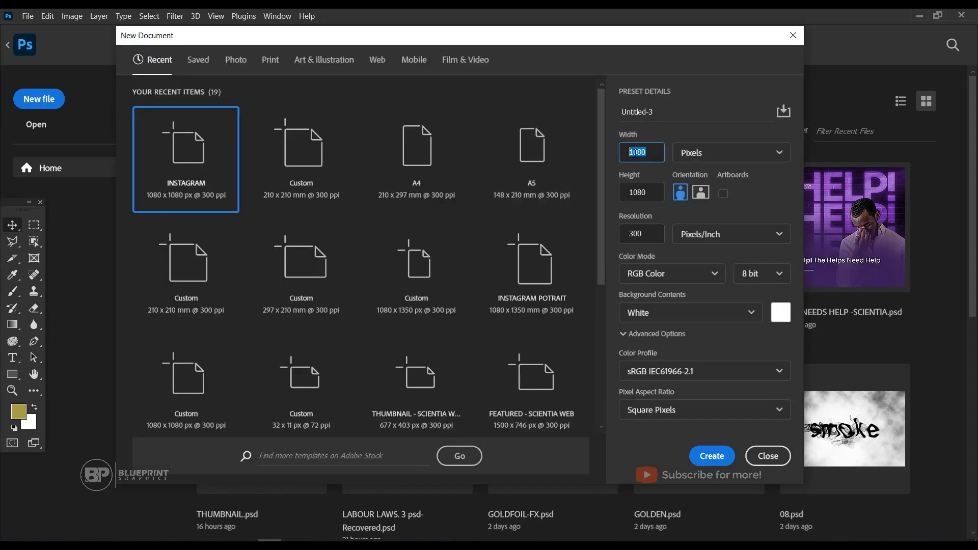
pyautogui.click(648, 197)
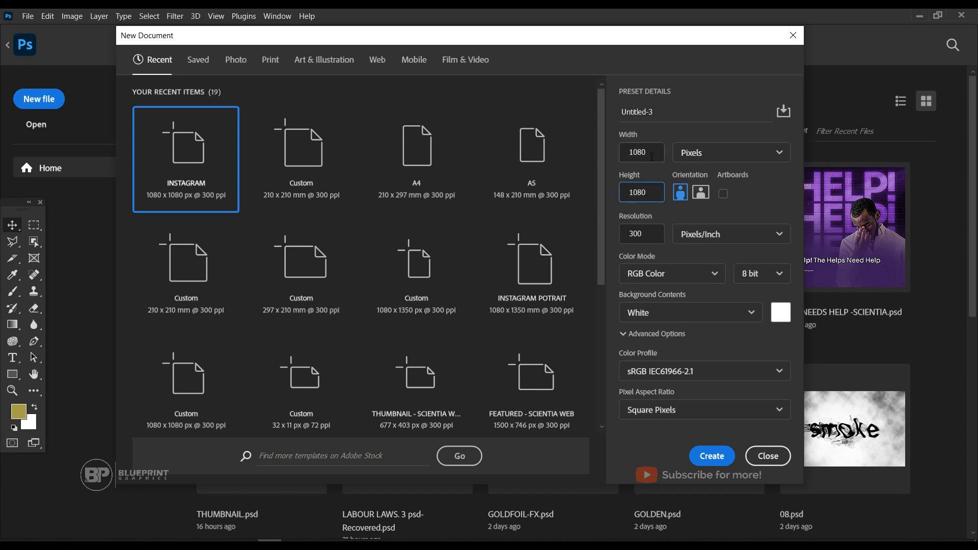
pyautogui.click(712, 154)
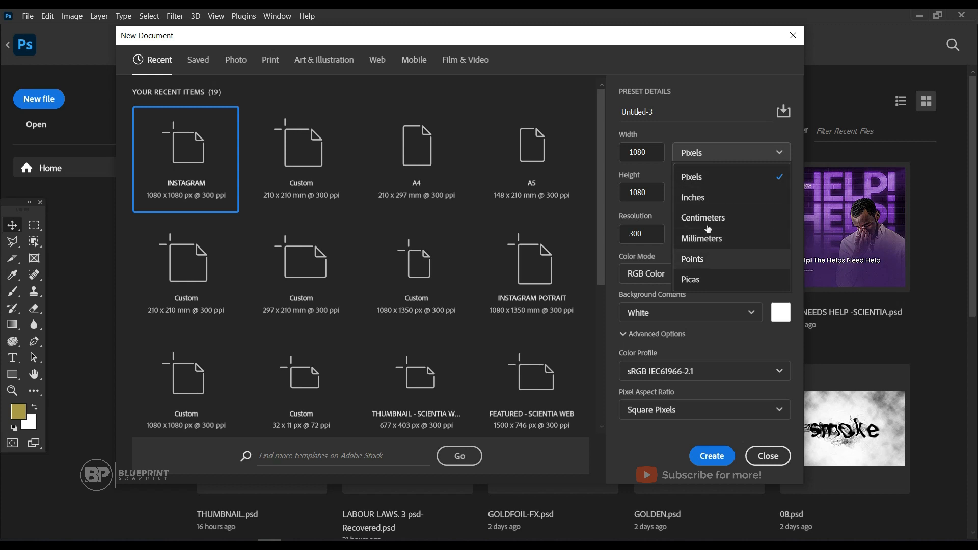
pyautogui.click(708, 181)
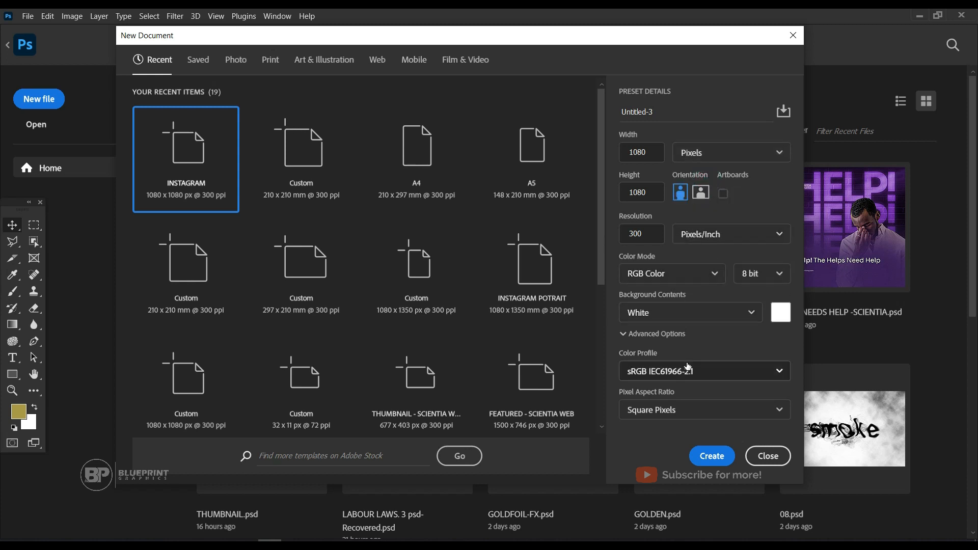
pyautogui.click(655, 232)
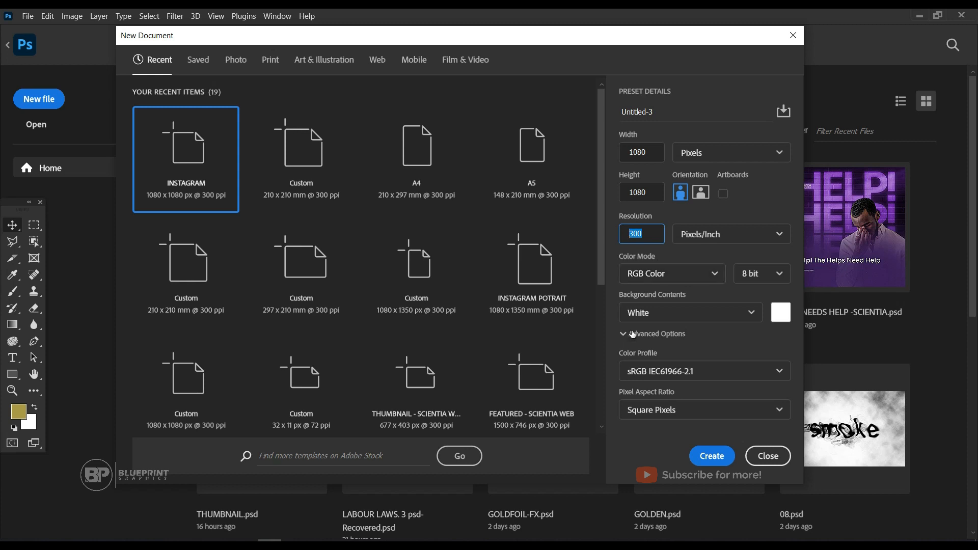
pyautogui.click(784, 321)
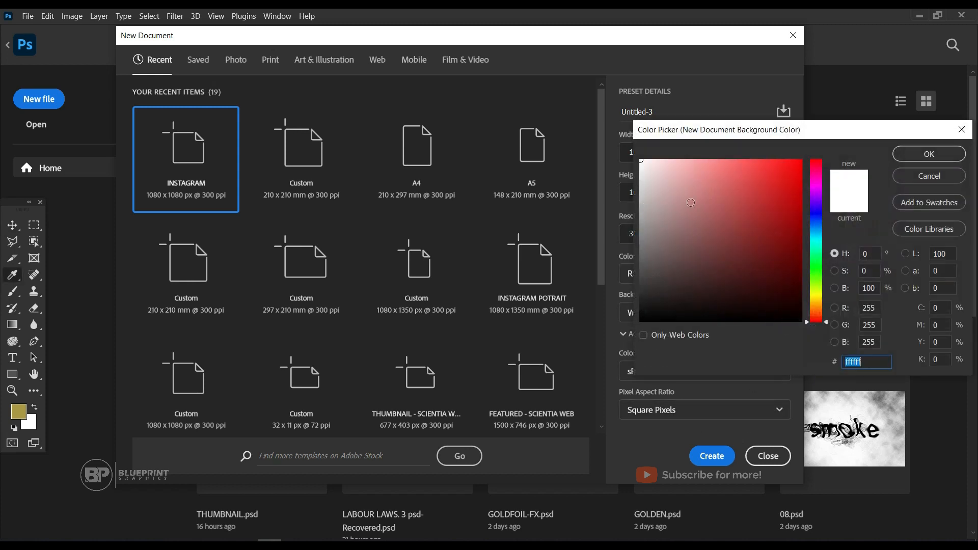
pyautogui.click(935, 176)
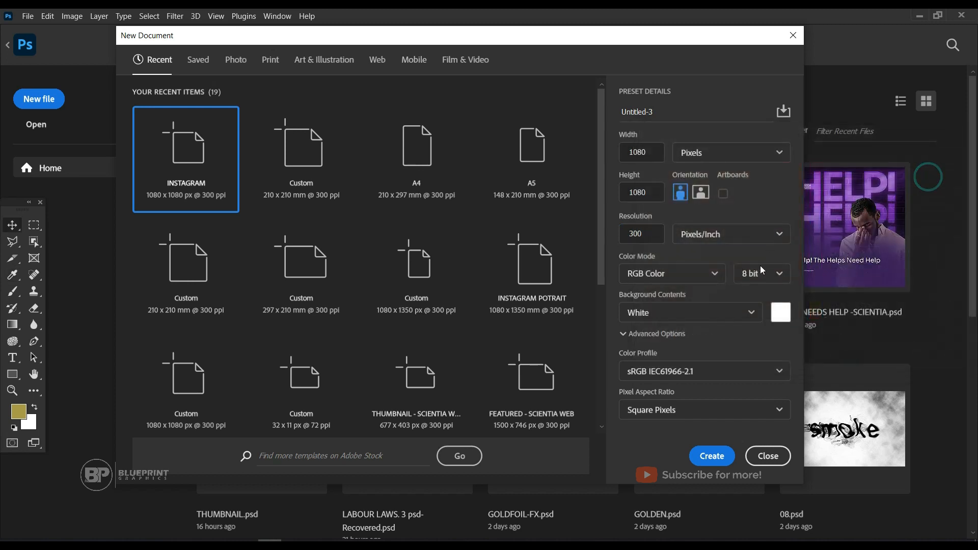
pyautogui.click(713, 457)
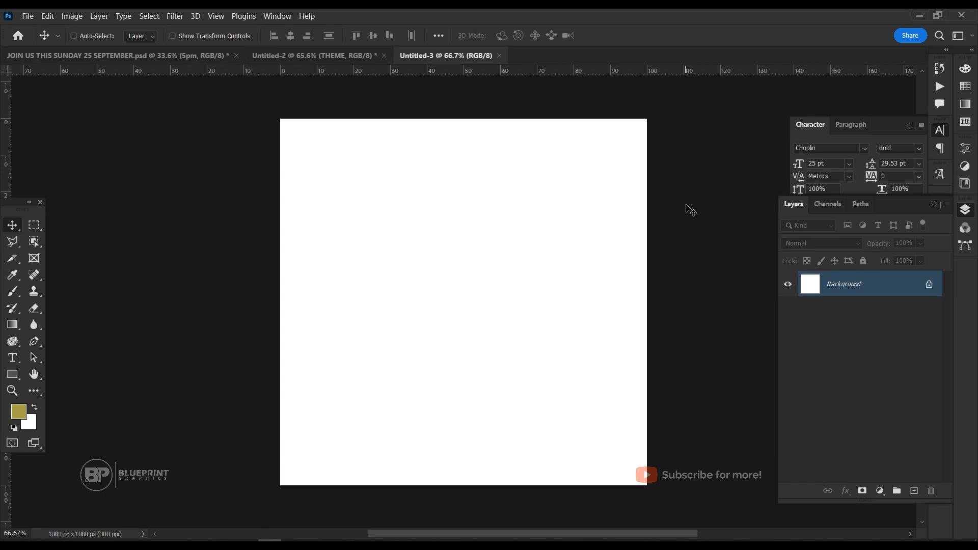
# Unlock the Background layer and add a Gradient Overlay effect to it.
pyautogui.scroll(1, 690, 210)
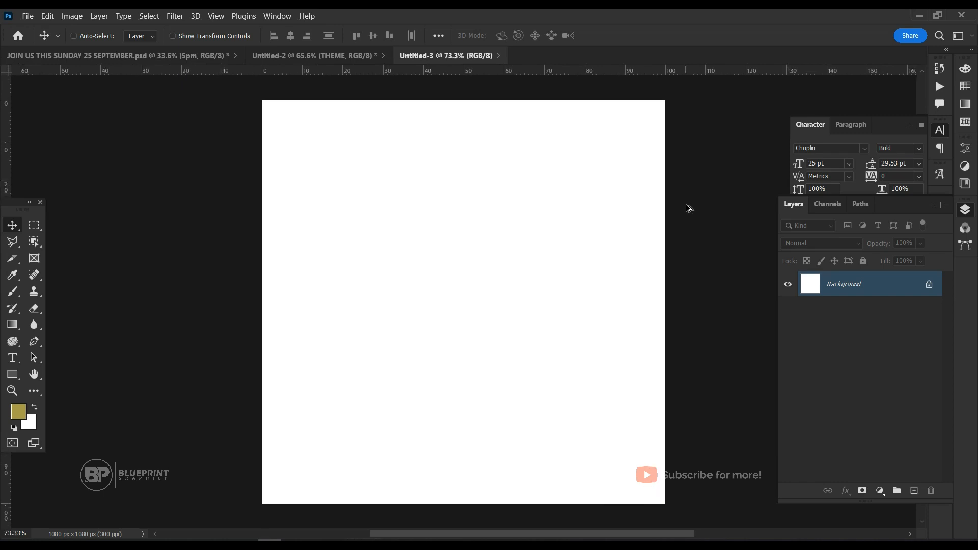
pyautogui.scroll(1, 689, 208)
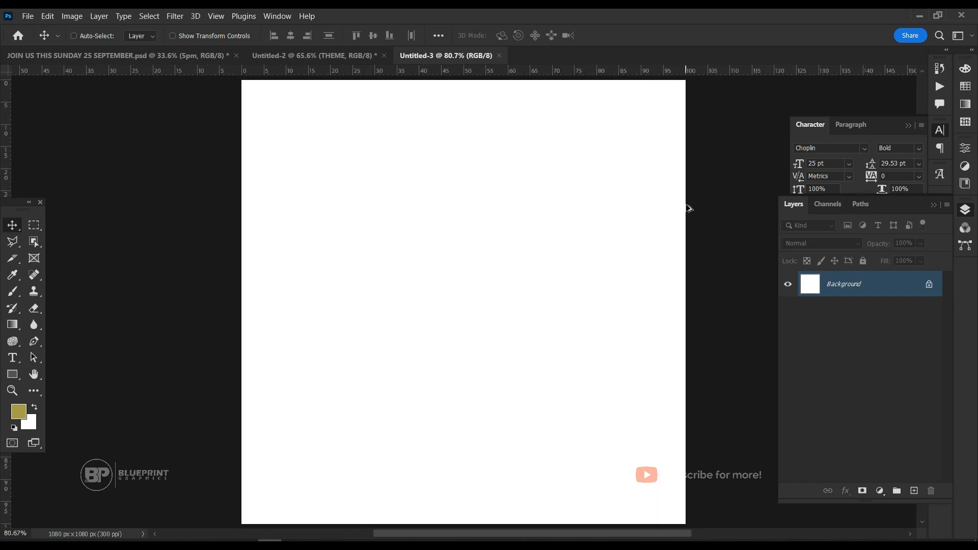
pyautogui.scroll(-1, 688, 207)
pyautogui.scroll(1, 384, 273)
pyautogui.click(929, 287)
pyautogui.click(880, 492)
pyautogui.click(831, 363)
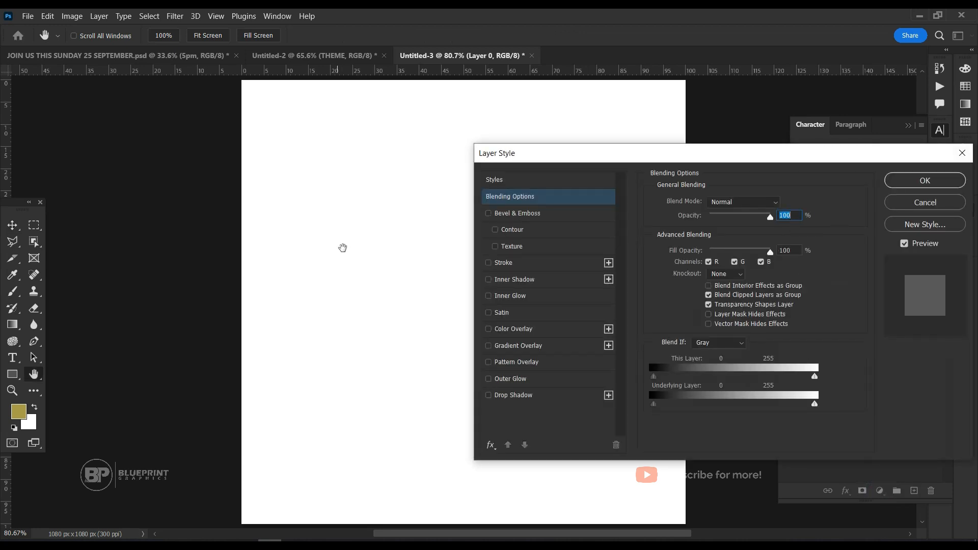
pyautogui.click(518, 347)
# Set the starting color stop of the overlay gradient, at location 0%, to #191654.
pyautogui.click(732, 234)
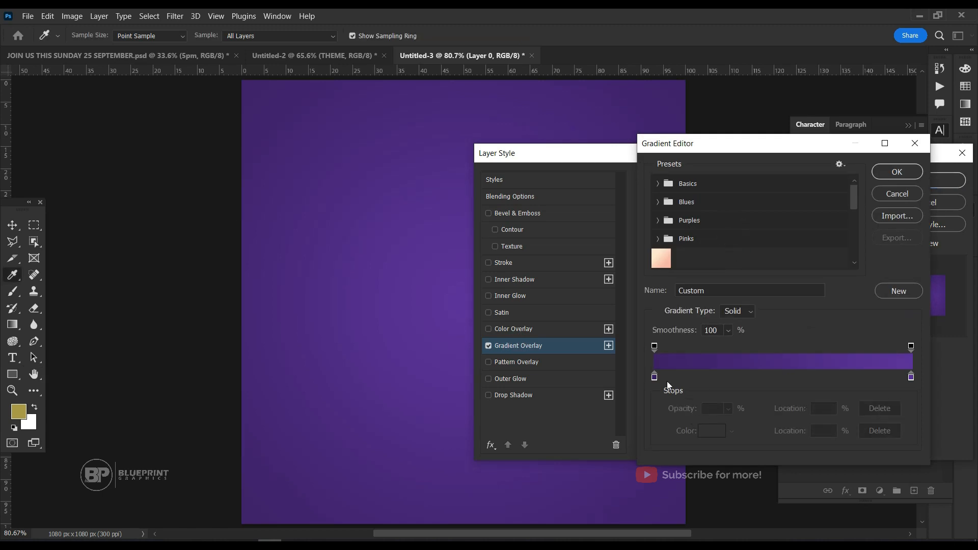
pyautogui.click(654, 379)
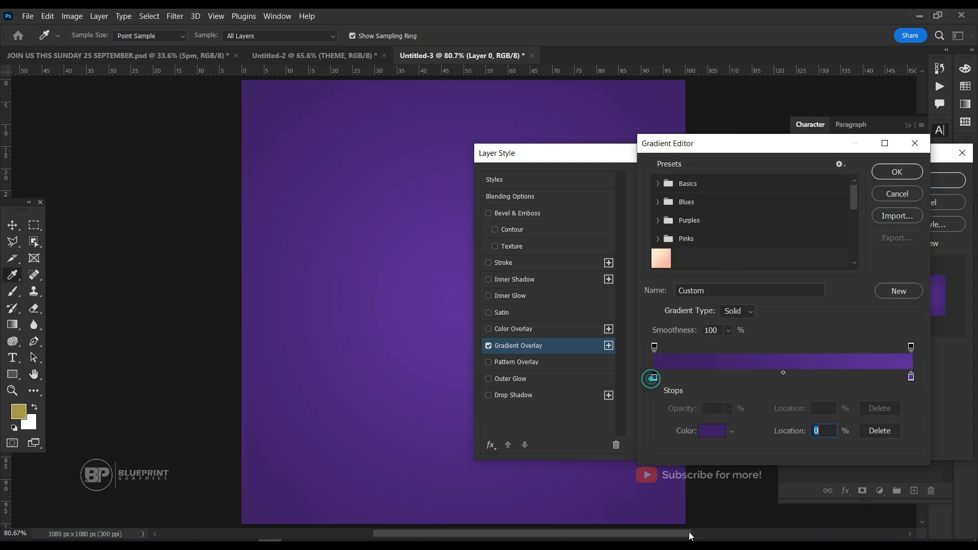
pyautogui.click(703, 434)
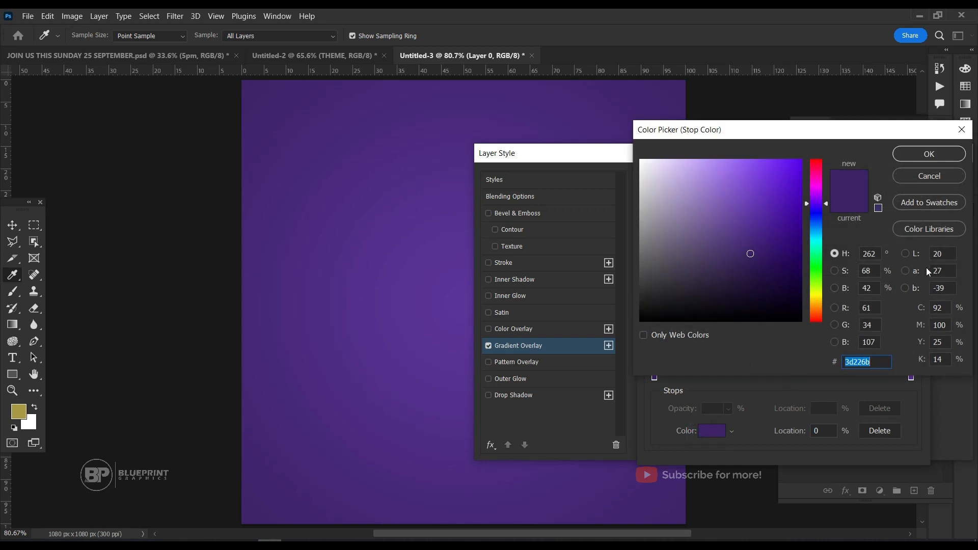
pyautogui.write('19')
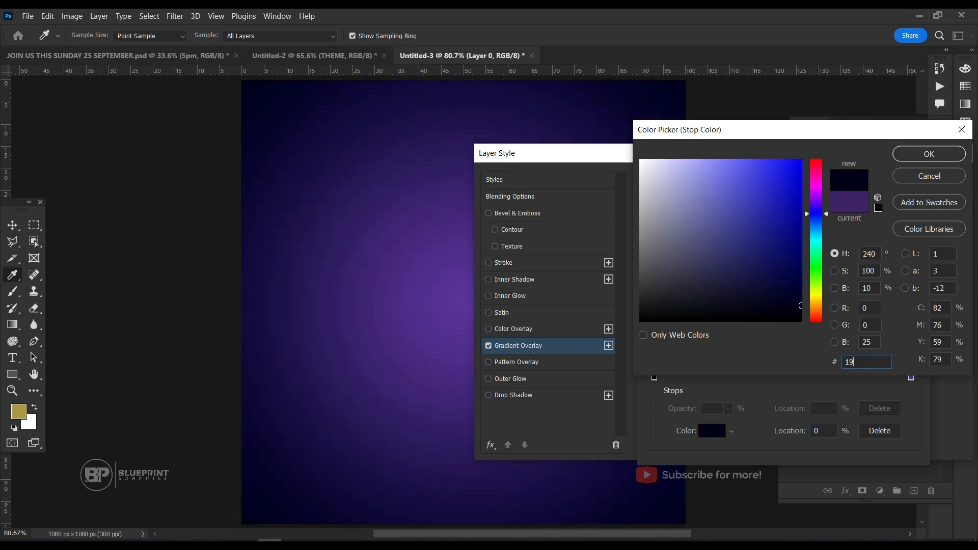
pyautogui.write('1654')
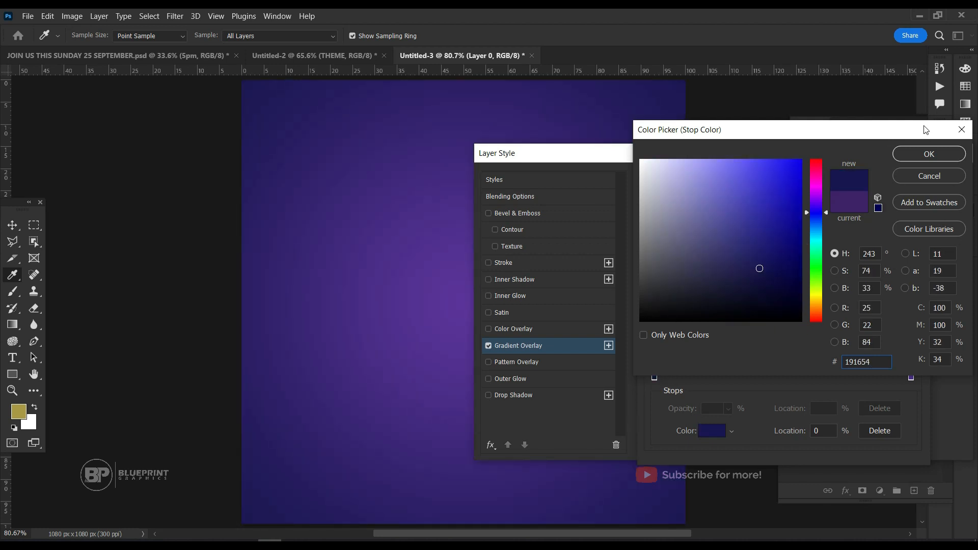
pyautogui.click(927, 154)
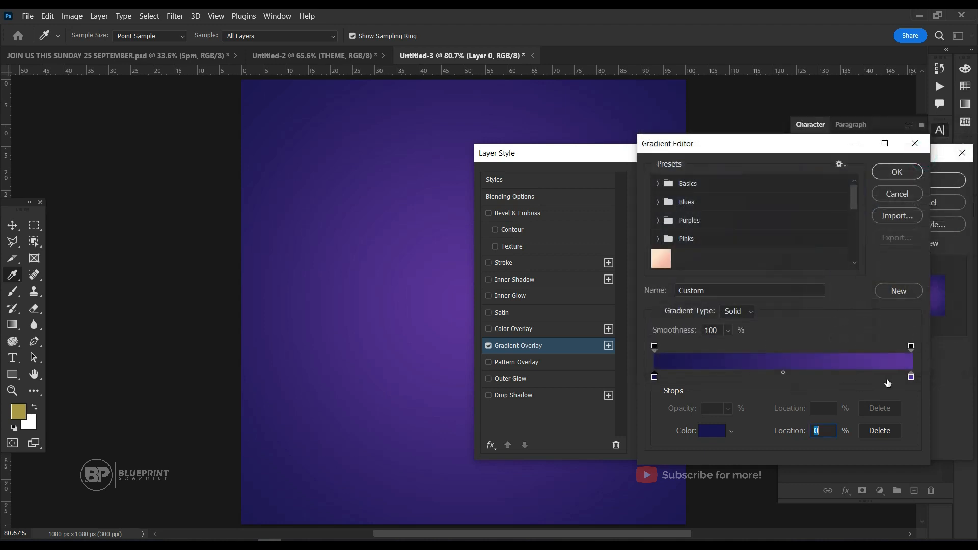
# Set the gradient's color stop at location 100% to #43c6ac and accept the edited gradient.
pyautogui.click(912, 378)
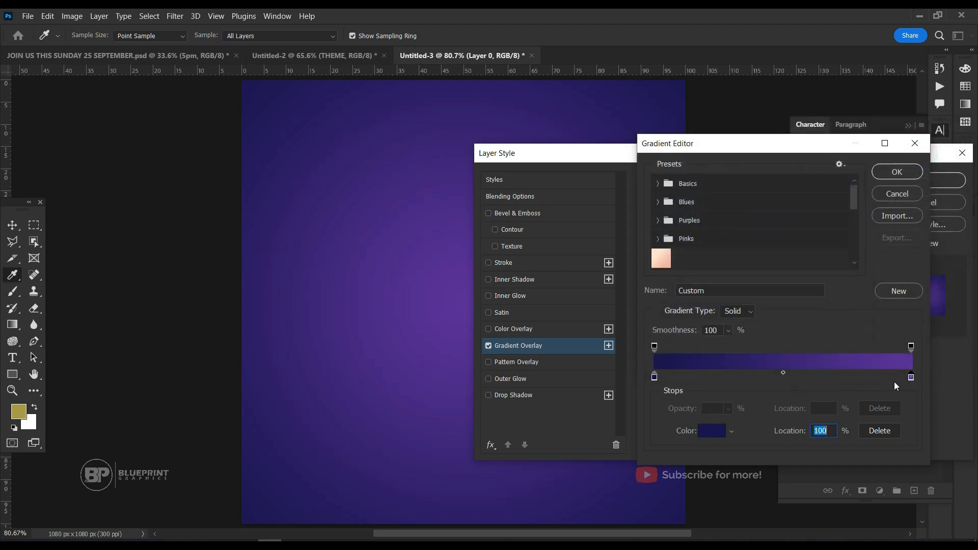
pyautogui.click(712, 431)
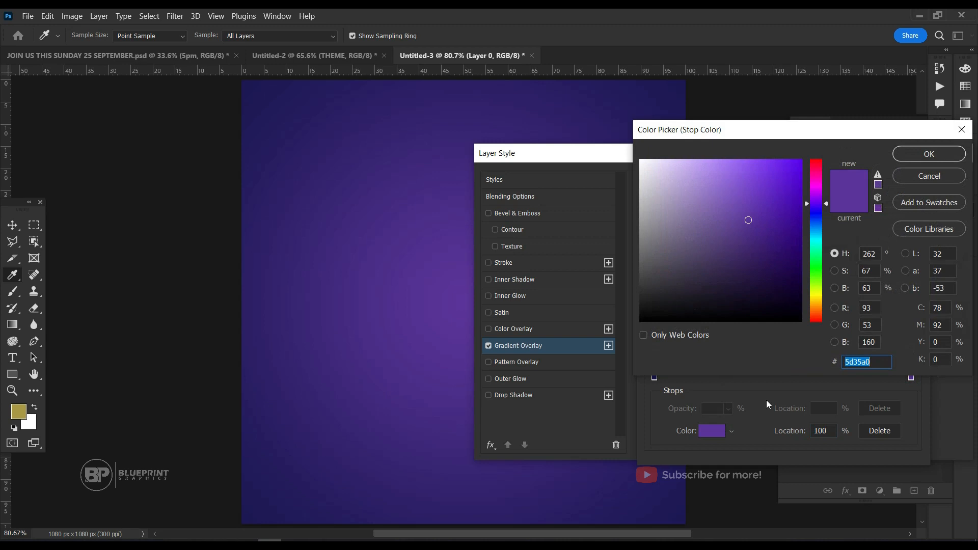
pyautogui.write('4')
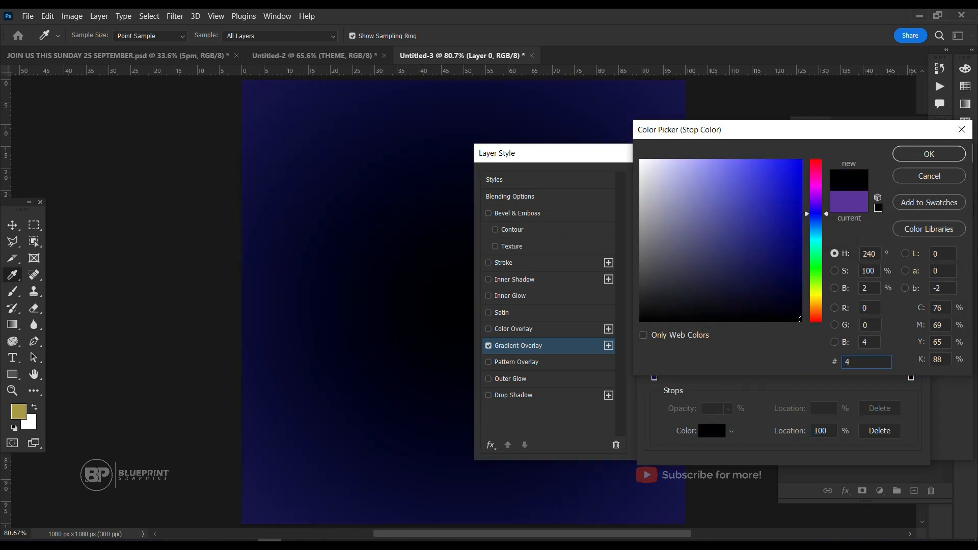
pyautogui.write('3c')
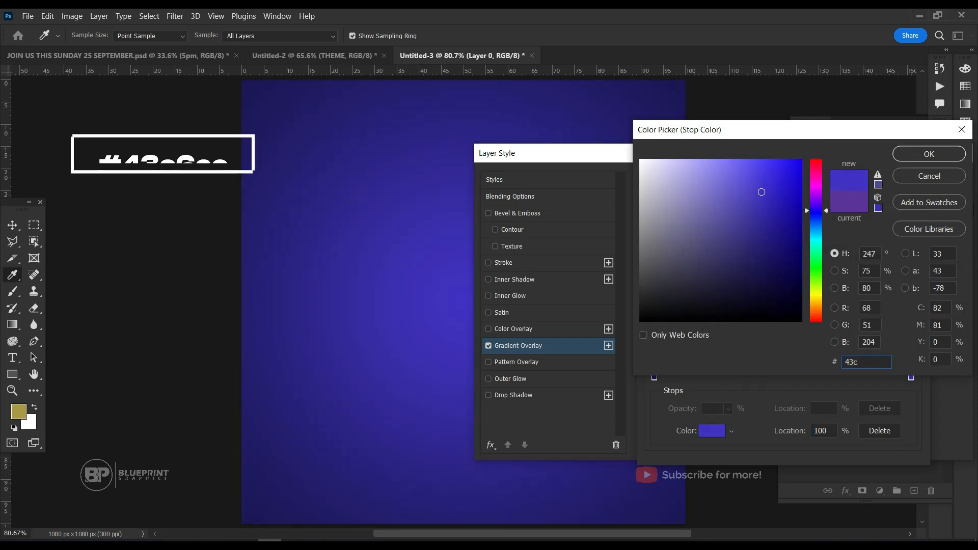
pyautogui.write('6')
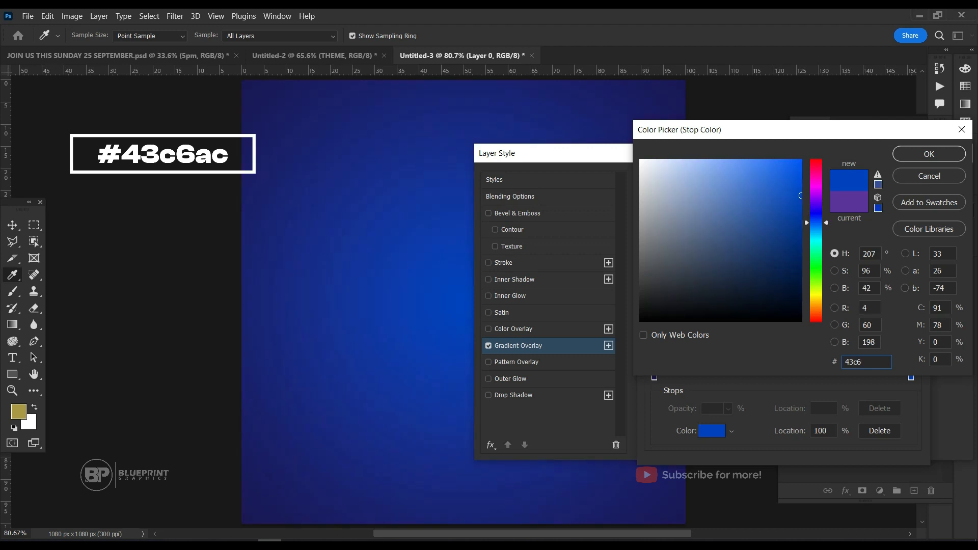
pyautogui.write('ac')
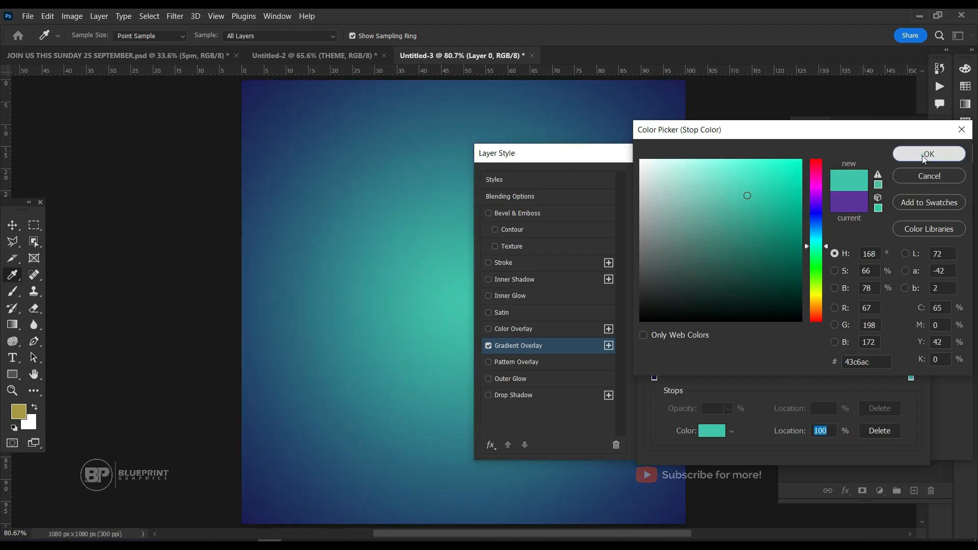
pyautogui.click(922, 155)
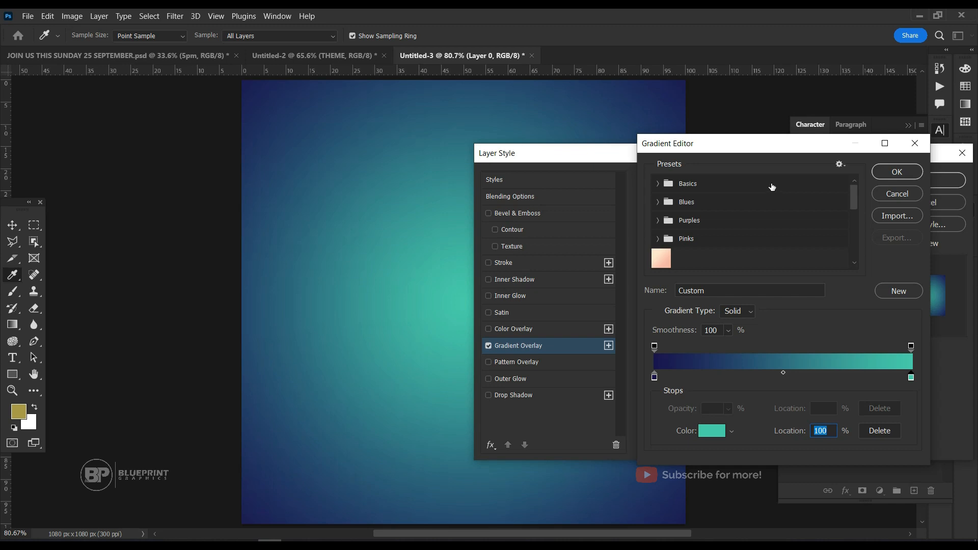
pyautogui.click(897, 172)
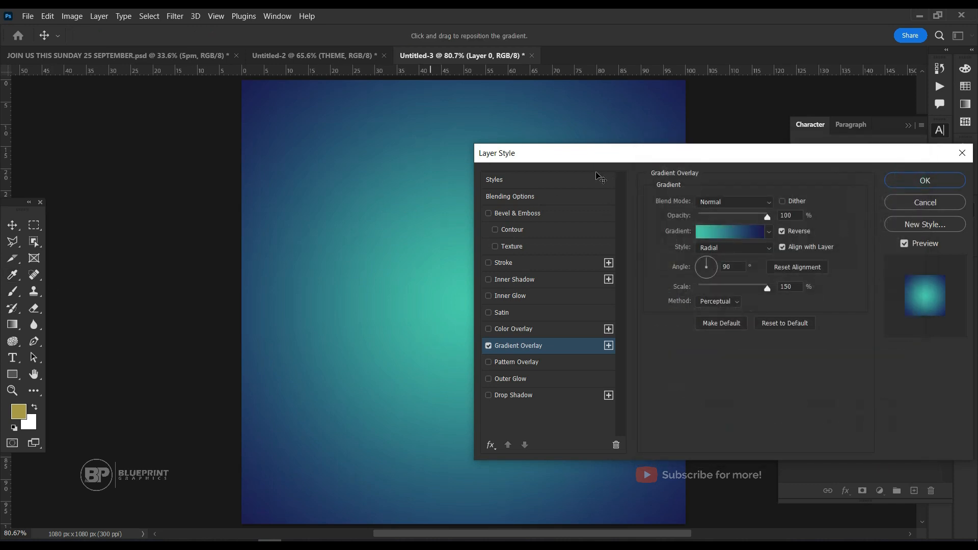
# Reposition the radial gradient so its bright teal centre sits in the upper-right area of the canvas.
pyautogui.moveTo(626, 152); pyautogui.dragTo(826, 181)
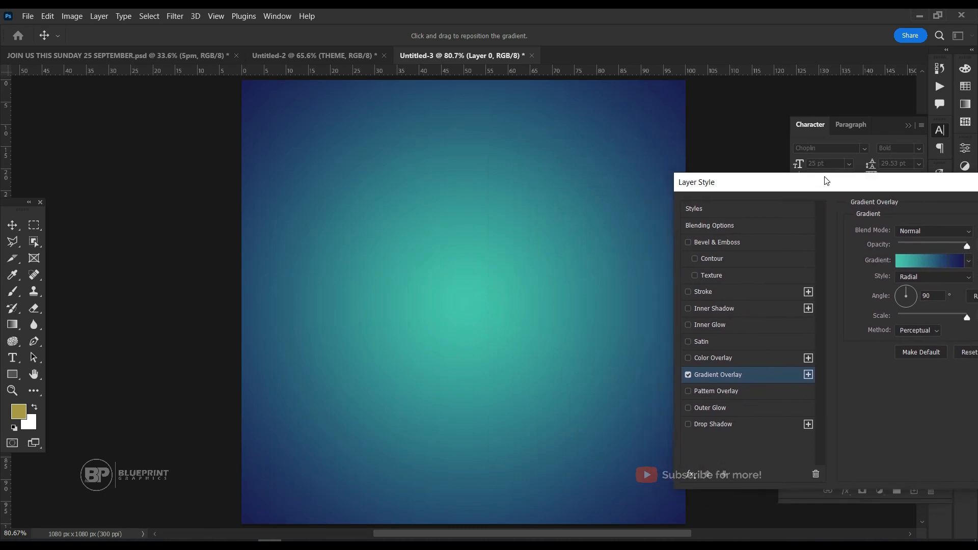
pyautogui.moveTo(384, 373); pyautogui.dragTo(559, 262)
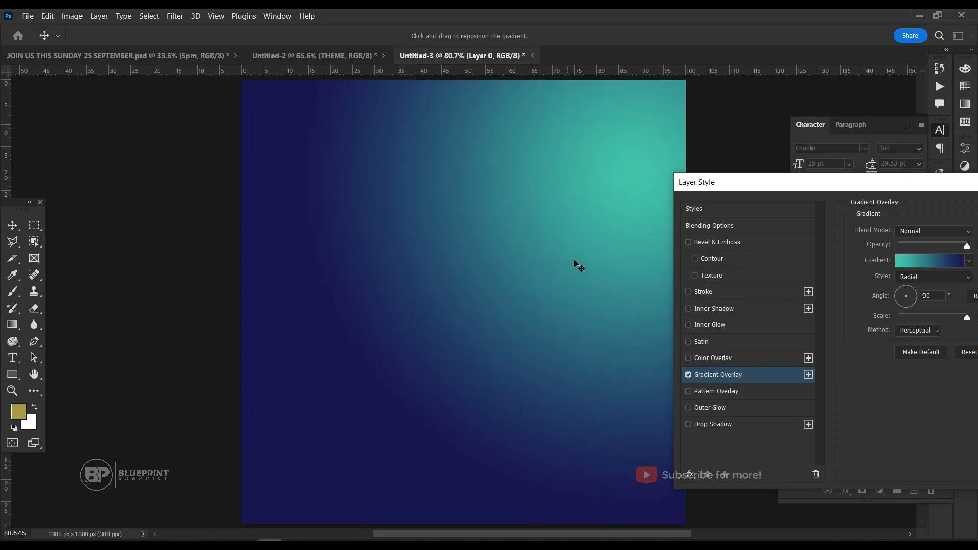
pyautogui.moveTo(586, 236)
pyautogui.mouseDown()
pyautogui.moveTo(609, 221)
pyautogui.moveTo(591, 221)
pyautogui.mouseUp()
# Try the Linear style for the gradient overlay and shift the gradient downward on the canvas.
pyautogui.click(921, 279)
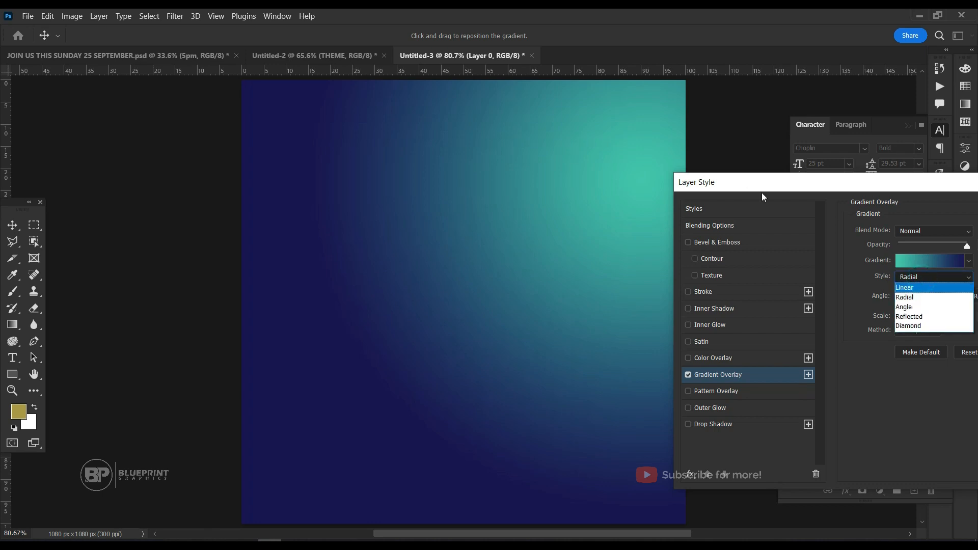
pyautogui.click(783, 186)
pyautogui.moveTo(783, 187); pyautogui.dragTo(680, 165)
pyautogui.click(827, 257)
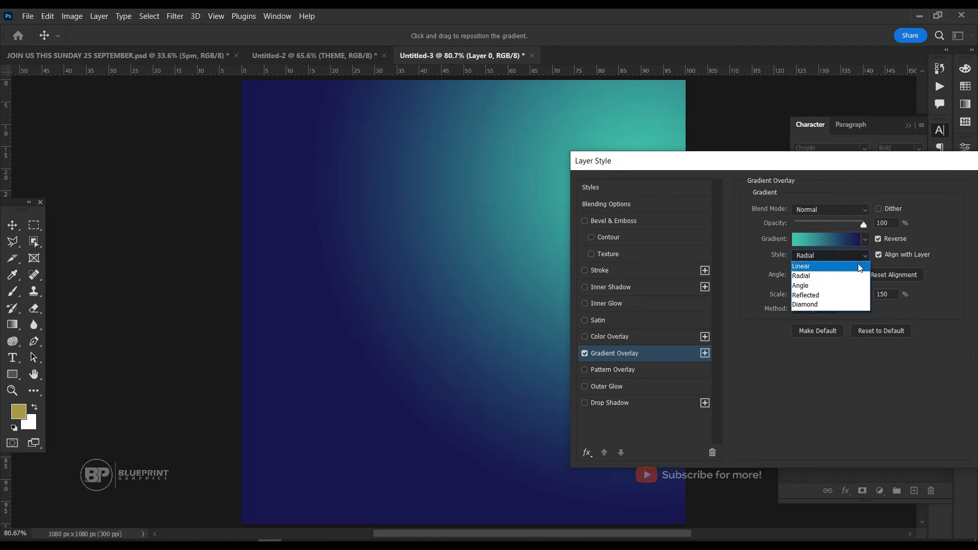
pyautogui.click(810, 266)
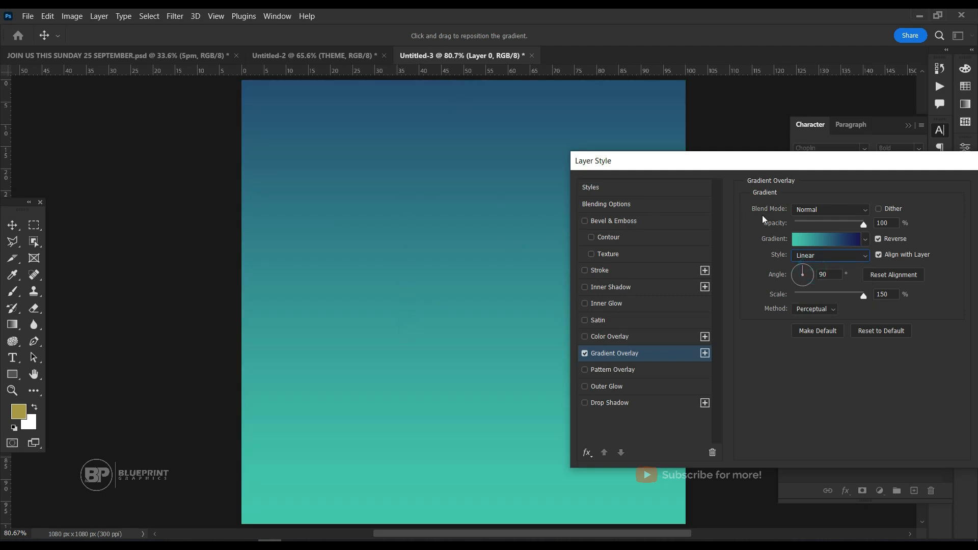
pyautogui.moveTo(398, 145); pyautogui.dragTo(411, 317)
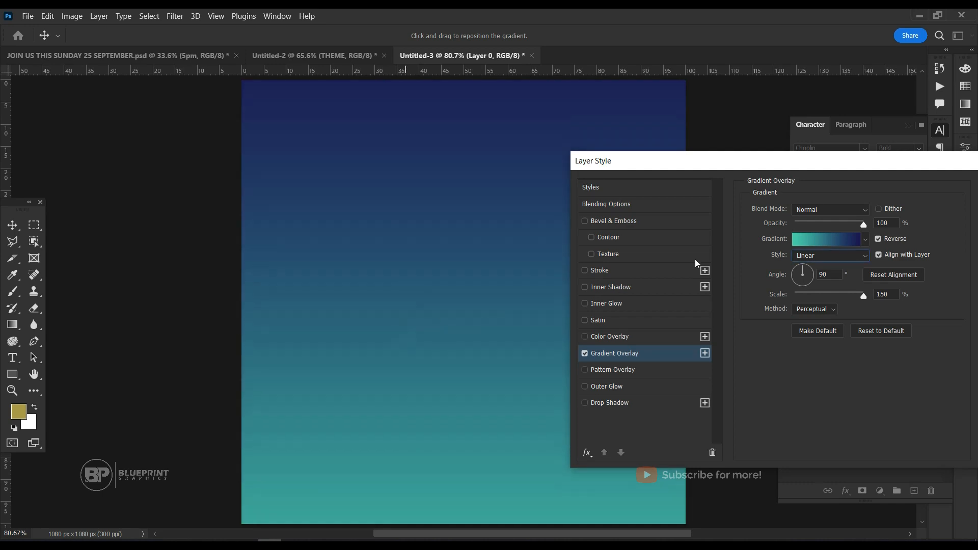
# Set the gradient overlay style to Radial and move its bright centre up toward the canvas's upper-right area.
pyautogui.click(821, 253)
pyautogui.click(823, 276)
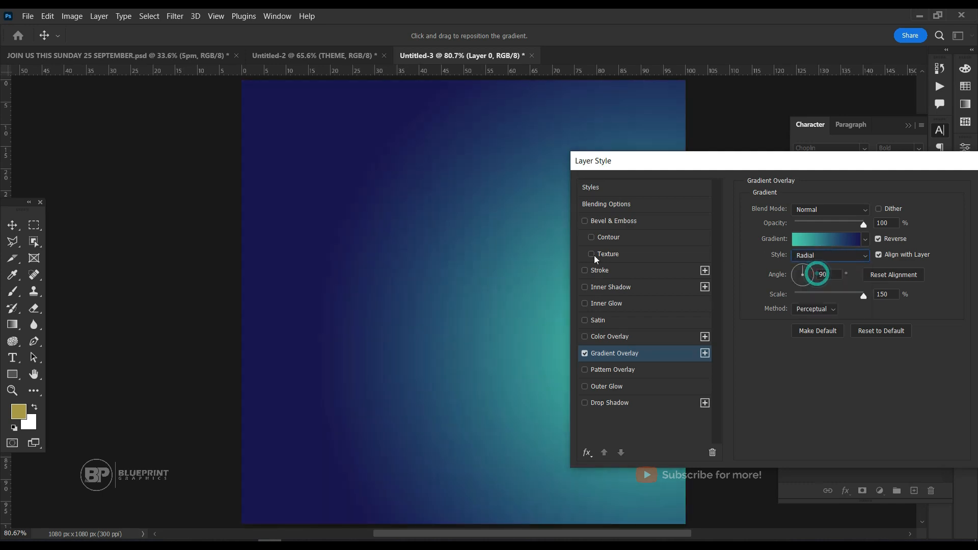
pyautogui.moveTo(538, 301); pyautogui.dragTo(564, 192)
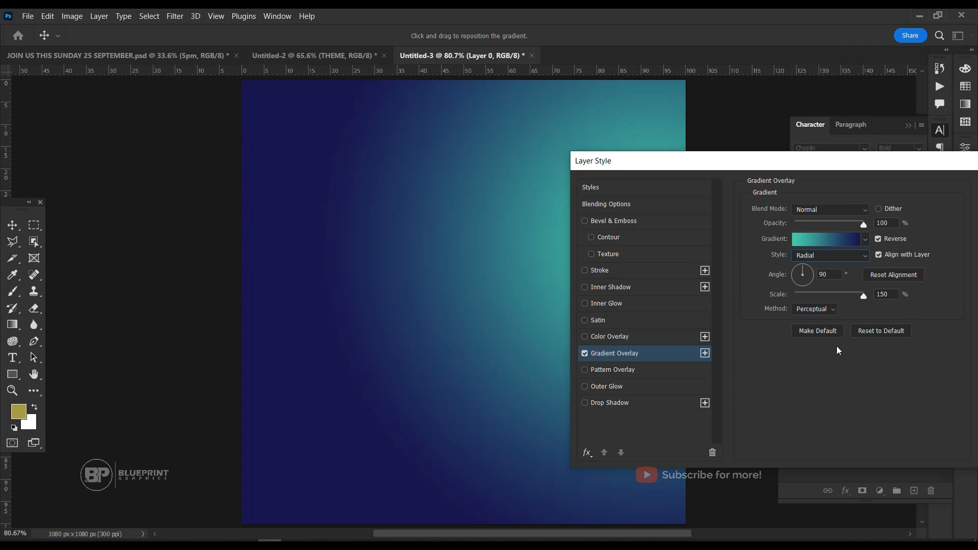
# Apply the radial gradient overlay to the background layer.
pyautogui.moveTo(740, 163); pyautogui.dragTo(508, 127)
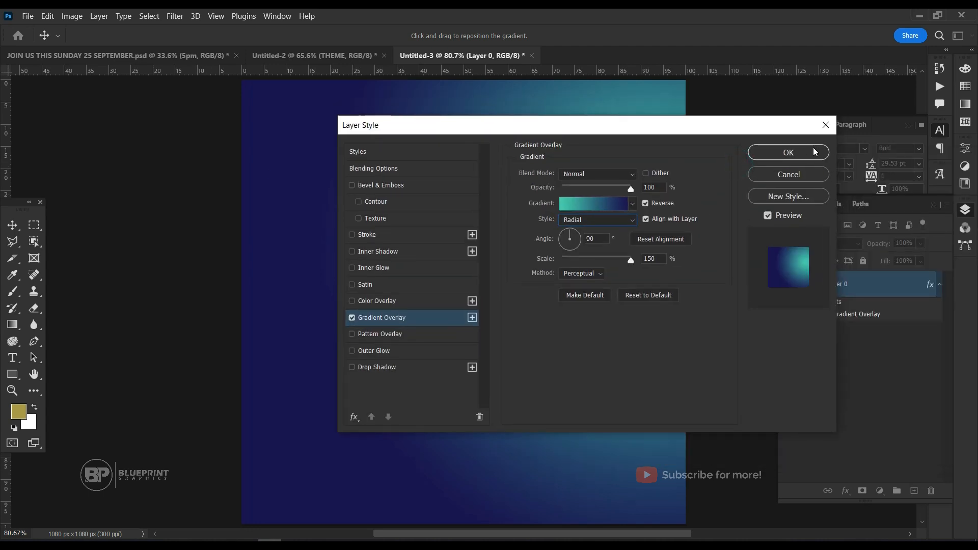
pyautogui.click(800, 156)
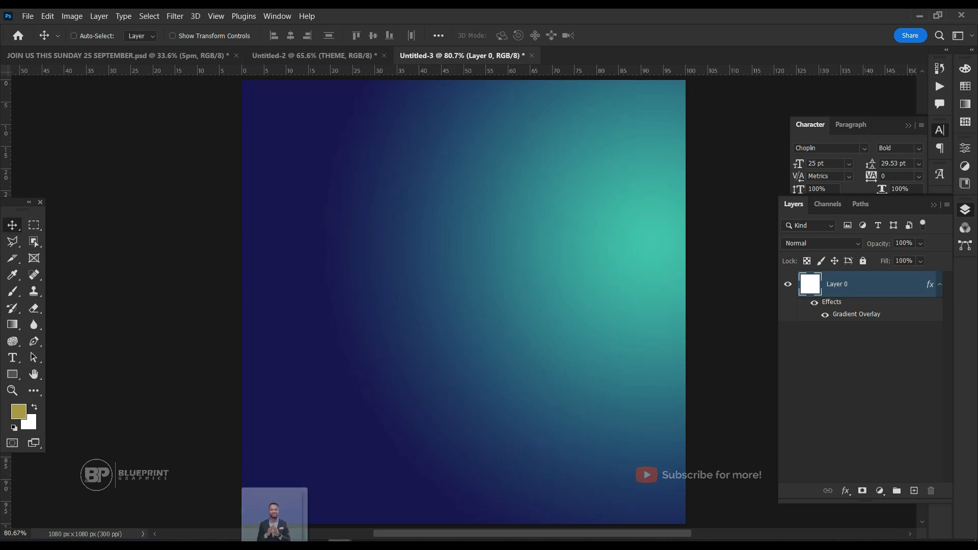
# Place the PASTOR cutout image on the canvas and position it on the right side, running slightly past the right edge.
pyautogui.moveTo(278, 540); pyautogui.dragTo(484, 358)
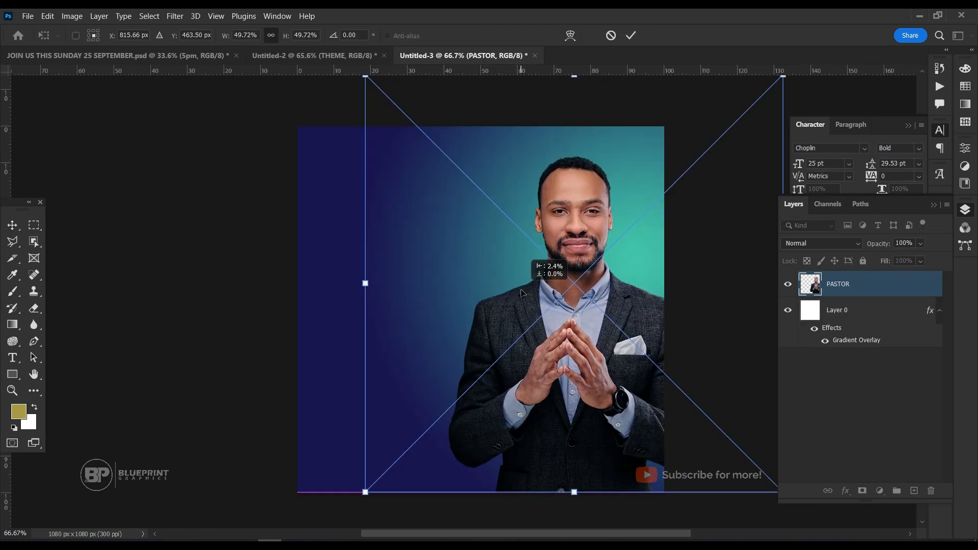
pyautogui.moveTo(522, 293); pyautogui.dragTo(515, 287)
pyautogui.press('Return')
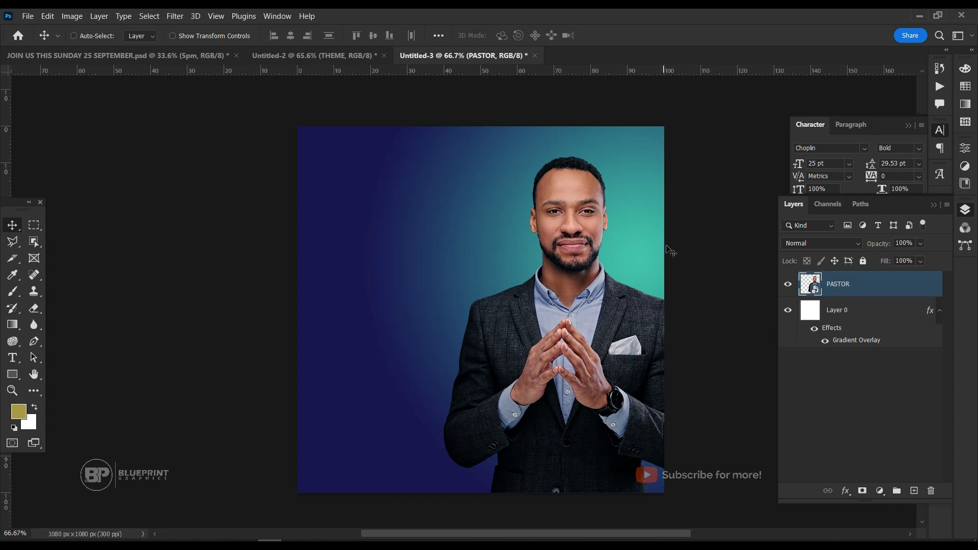
pyautogui.scroll(1, 667, 246)
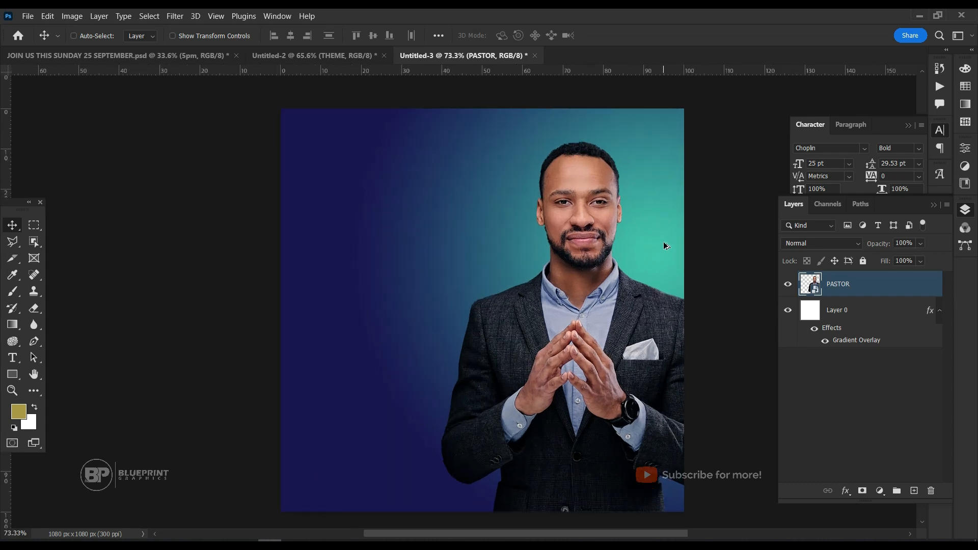
# Open the Camera Raw Filter for the PASTOR layer.
pyautogui.hotkey('ctrl', 'shift', 'a')
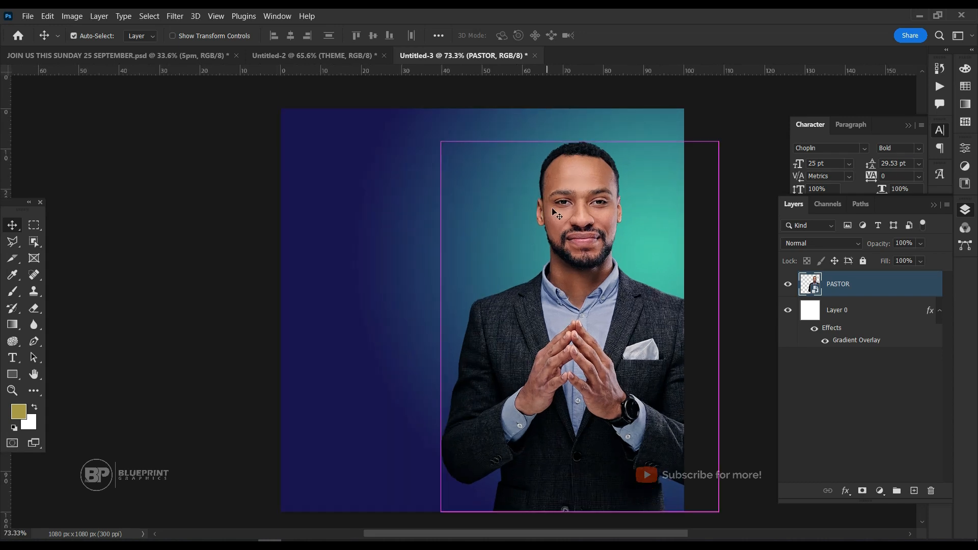
pyautogui.hscroll(2, 294, 276)
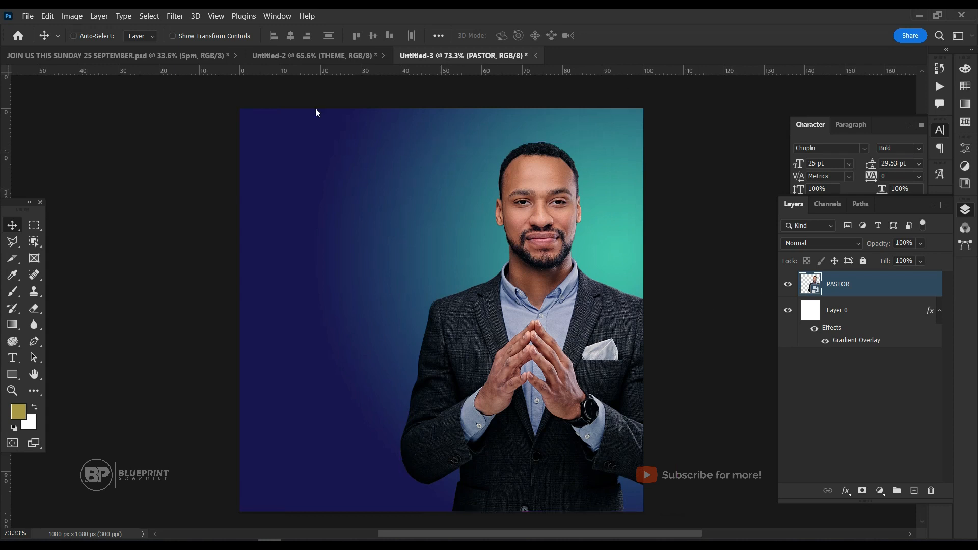
pyautogui.click(176, 17)
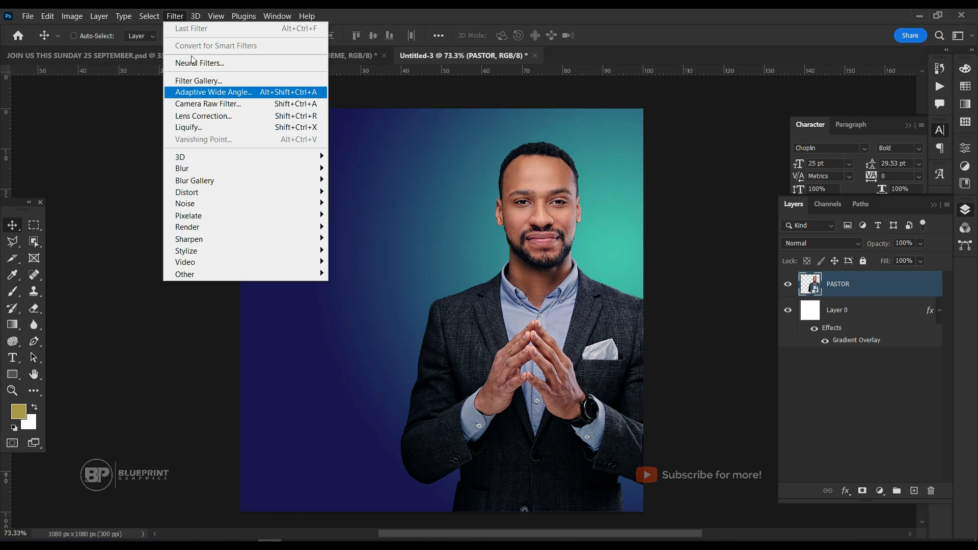
pyautogui.click(429, 177)
pyautogui.click(176, 19)
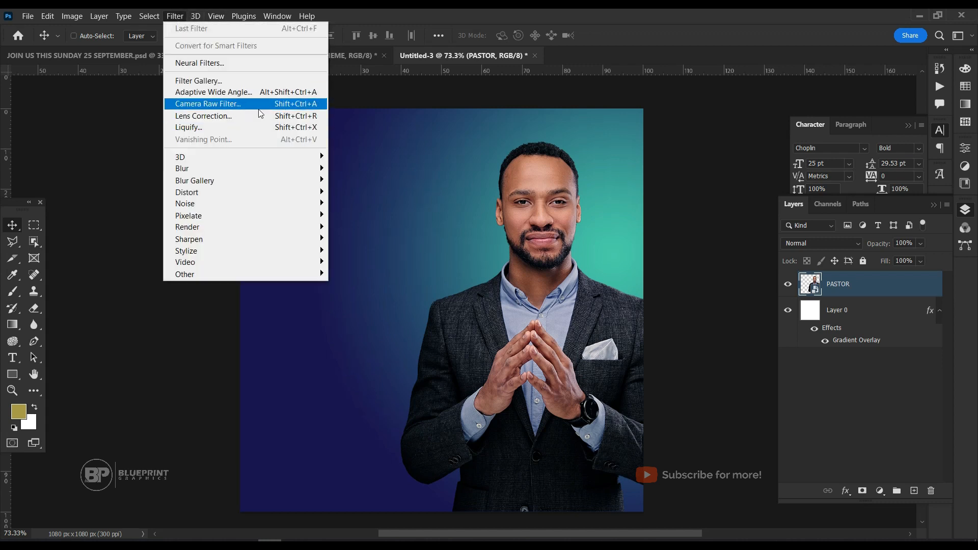
pyautogui.click(293, 107)
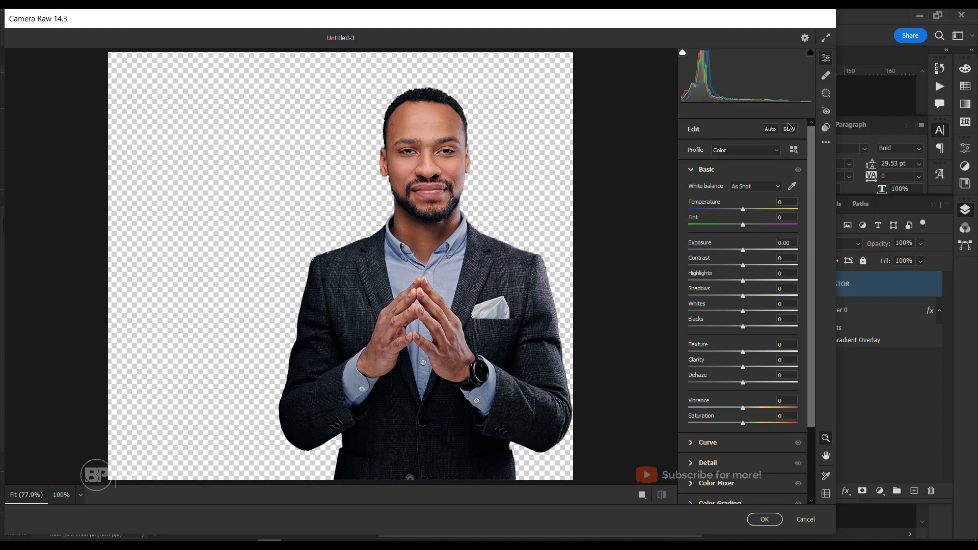
pyautogui.moveTo(691, 27); pyautogui.dragTo(714, 24)
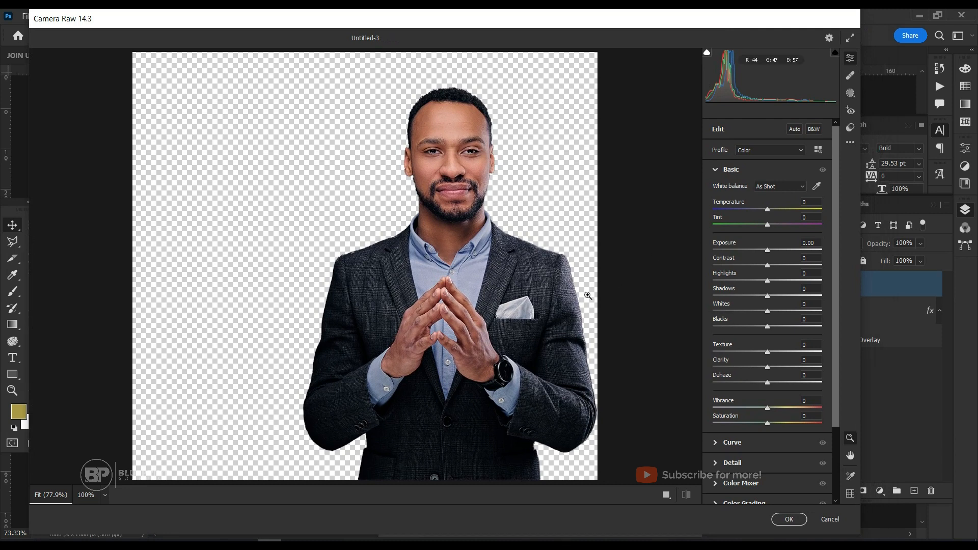
# Set the portrait's Texture to +47 and Clarity to +70 in the Camera Raw filter.
pyautogui.scroll(-2, 772, 320)
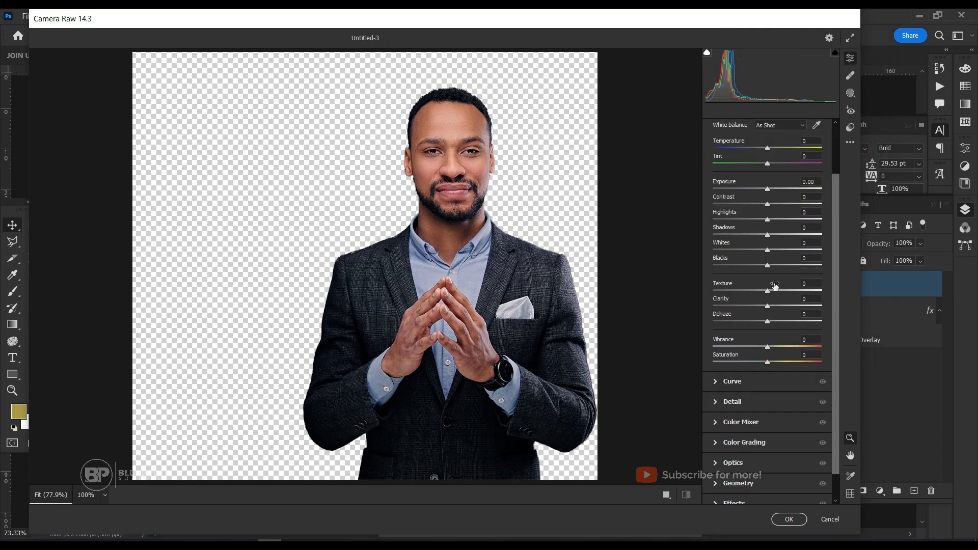
pyautogui.moveTo(768, 306); pyautogui.dragTo(801, 308)
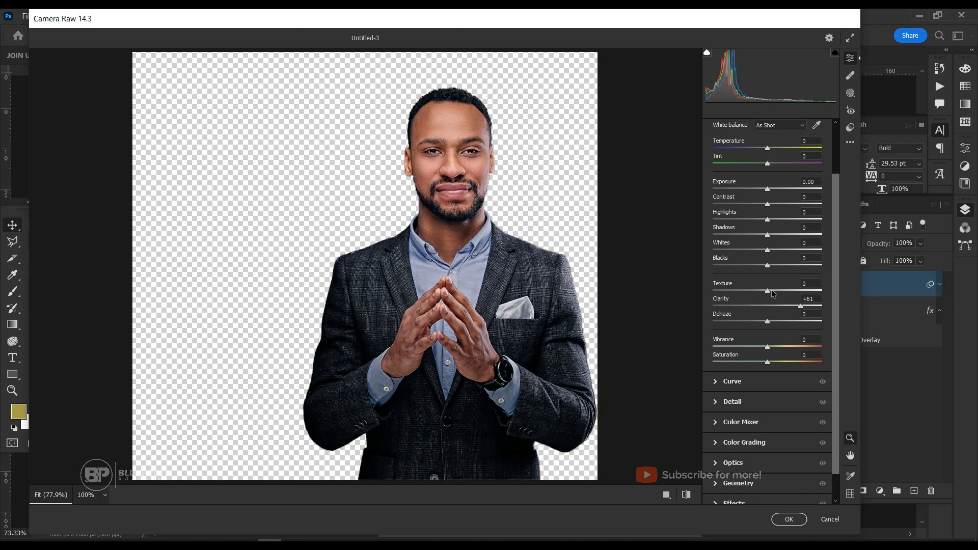
pyautogui.moveTo(768, 294); pyautogui.dragTo(795, 294)
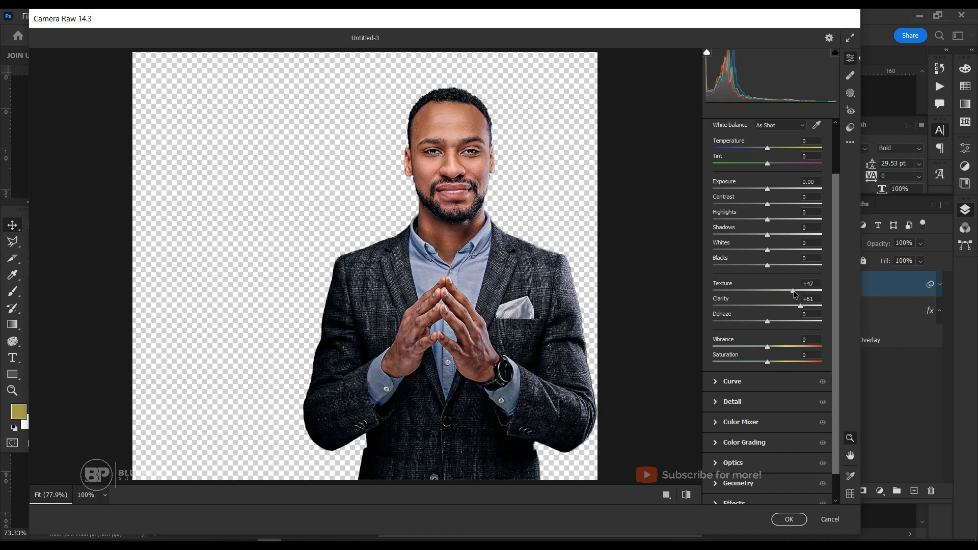
pyautogui.scroll(-2, 759, 251)
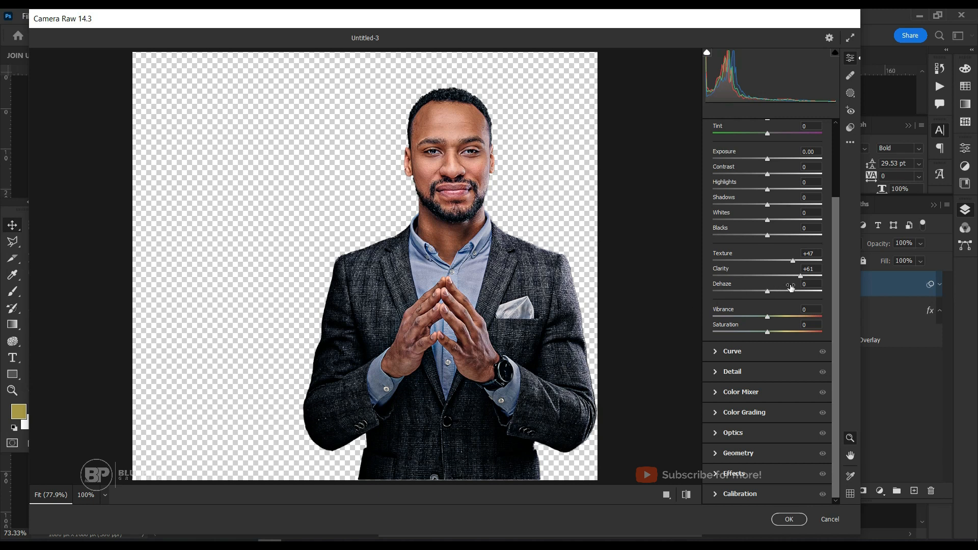
pyautogui.moveTo(802, 280); pyautogui.dragTo(828, 277)
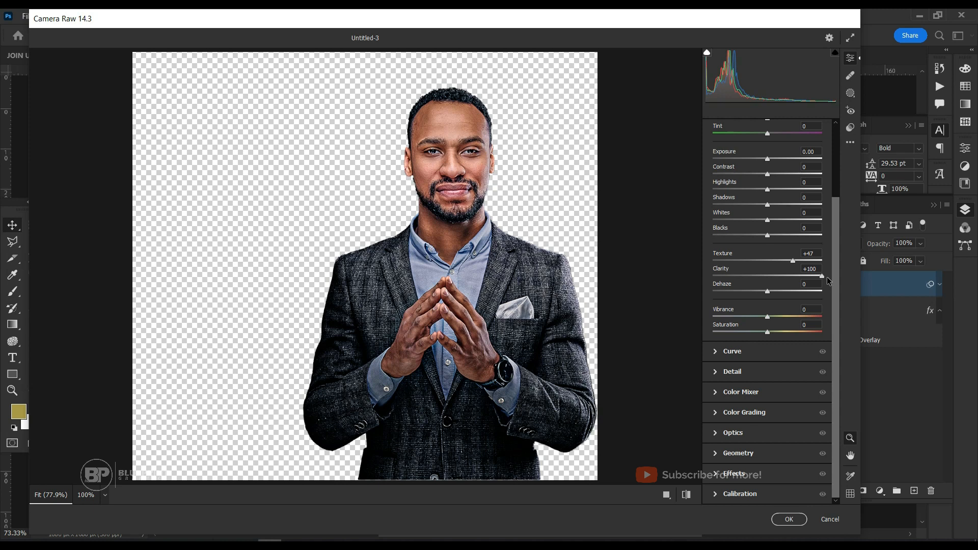
pyautogui.moveTo(826, 277); pyautogui.dragTo(807, 288)
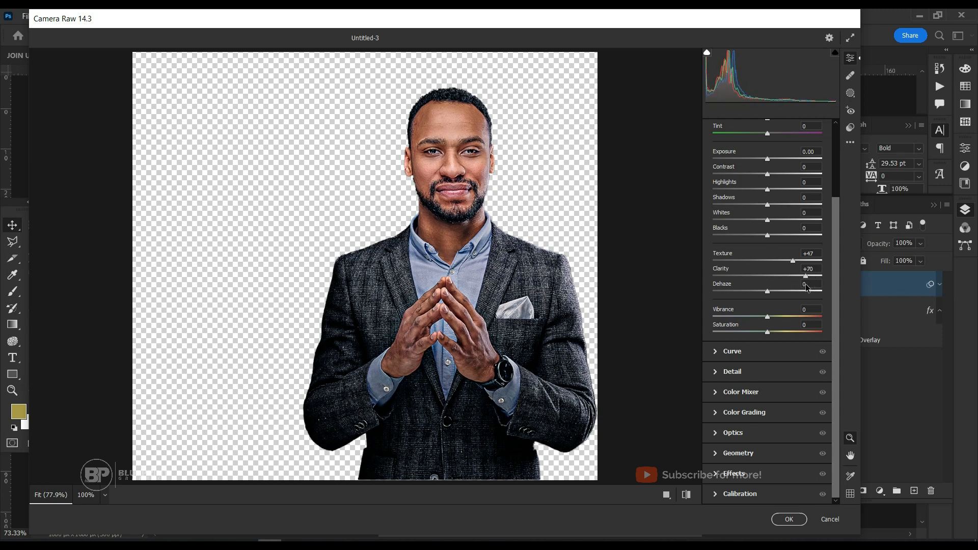
# Raise the portrait's Sharpening, apply the Camera Raw filter, and compare the portrait with the filter off and on.
pyautogui.click(717, 372)
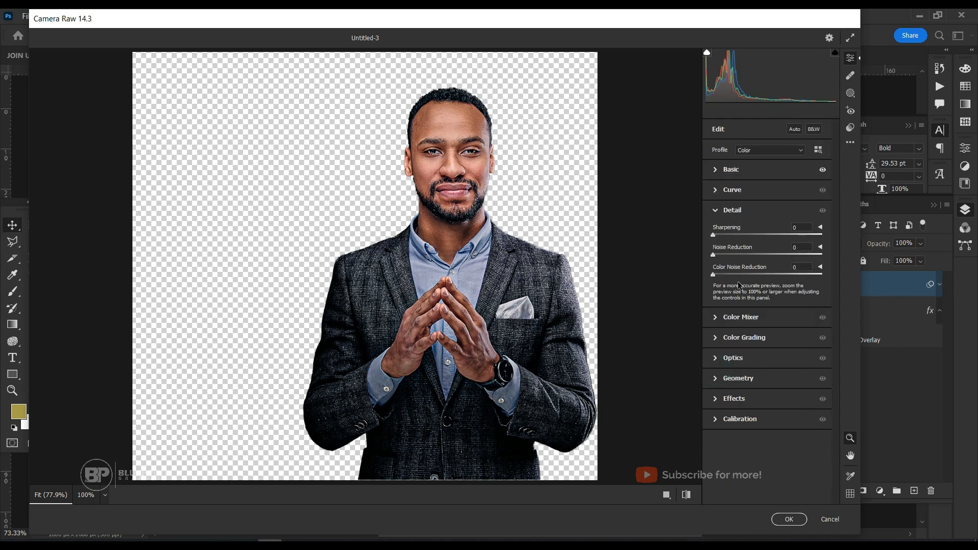
pyautogui.moveTo(713, 236); pyautogui.dragTo(736, 237)
pyautogui.click(789, 521)
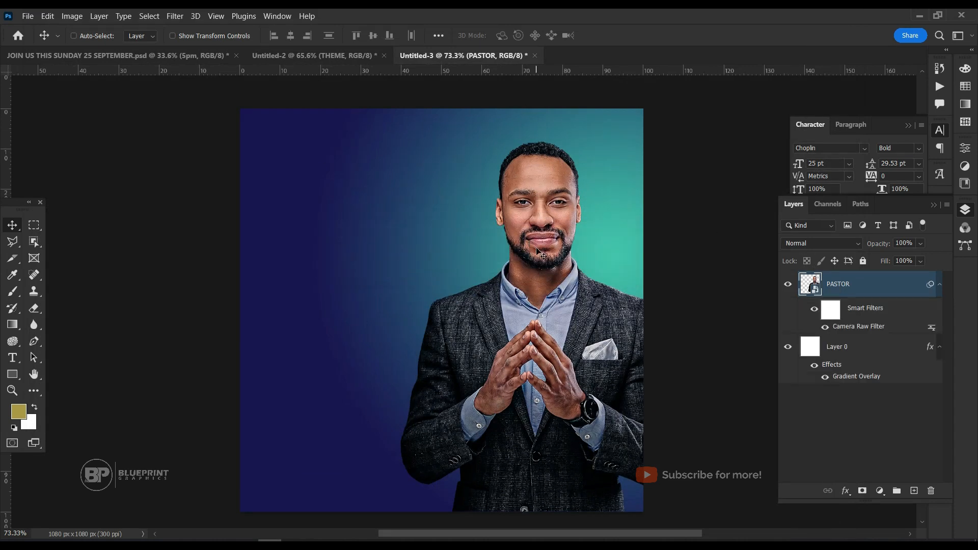
pyautogui.click(824, 327)
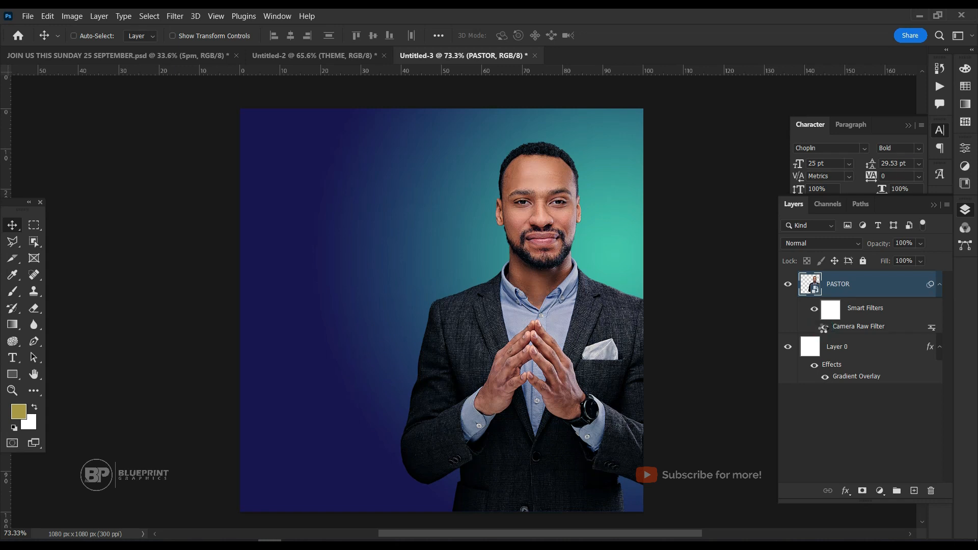
pyautogui.click(824, 328)
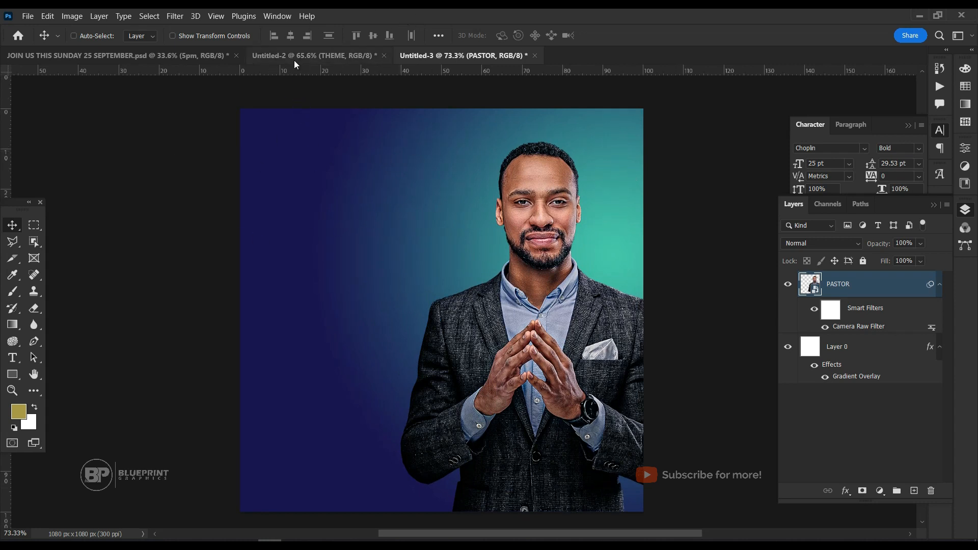
# Place the dove_256px image as a small logo in the upper-left area of the canvas.
pyautogui.moveTo(641, 510); pyautogui.dragTo(322, 172)
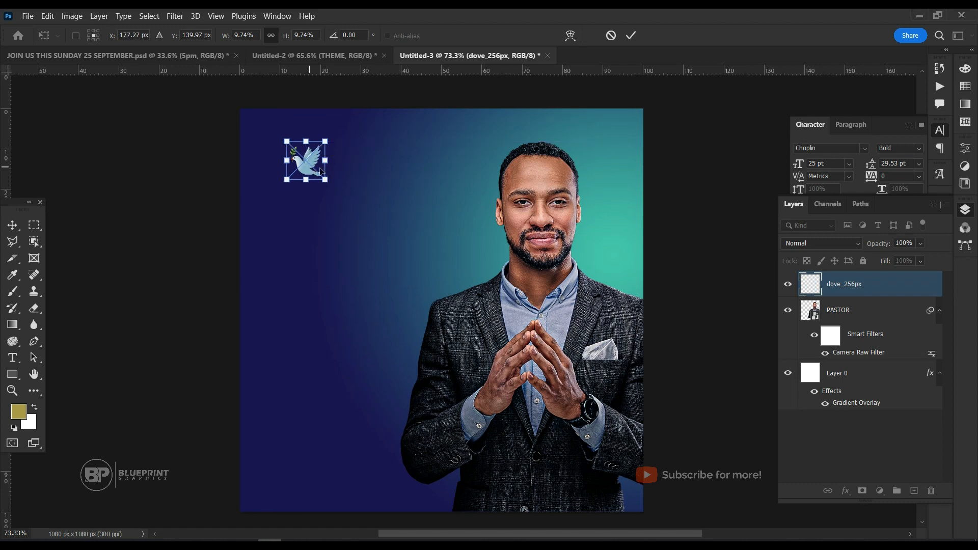
pyautogui.press('Return')
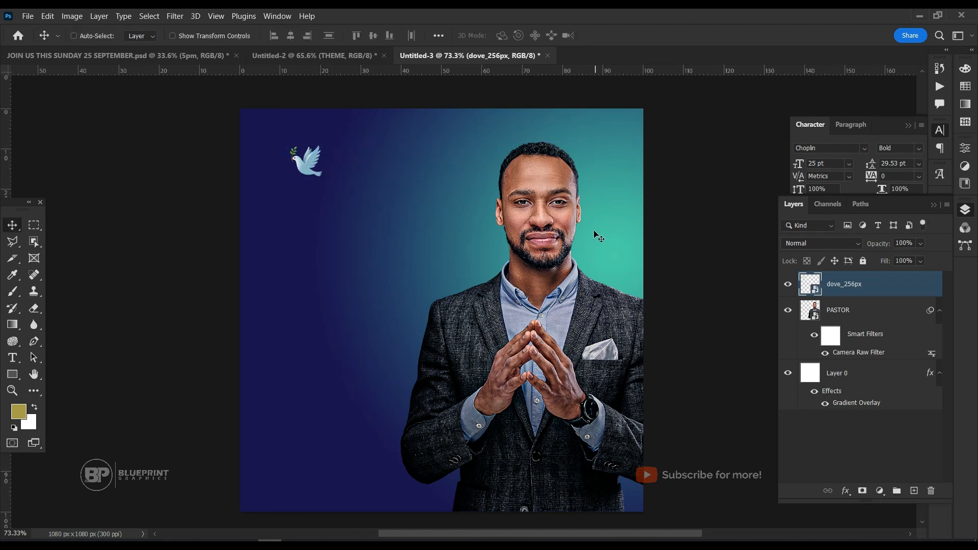
pyautogui.scroll(1, 594, 232)
pyautogui.scroll(-1, 595, 234)
pyautogui.scroll(-1, 597, 234)
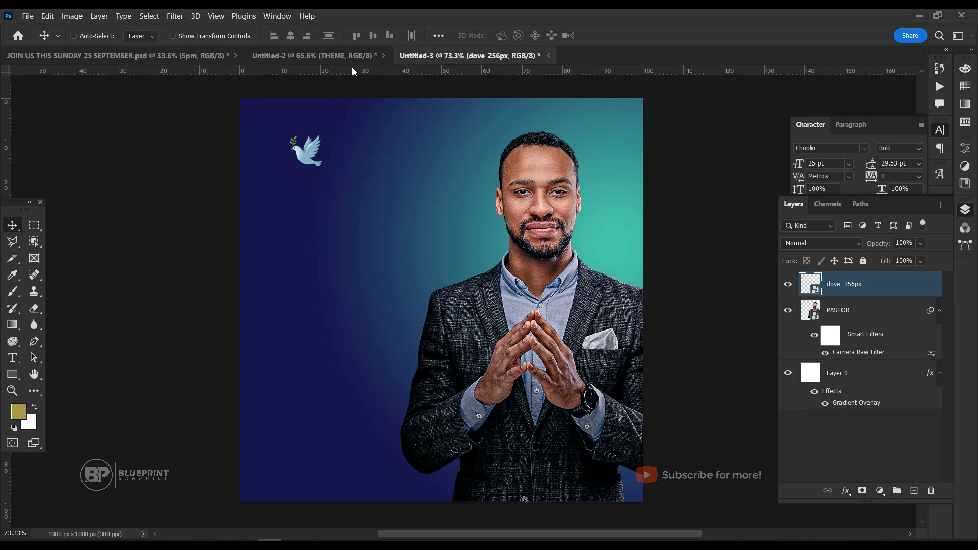
# Keep the rulers shown and set their units to Percent.
pyautogui.press('ctrl')
pyautogui.hotkey('ctrl', 'r')
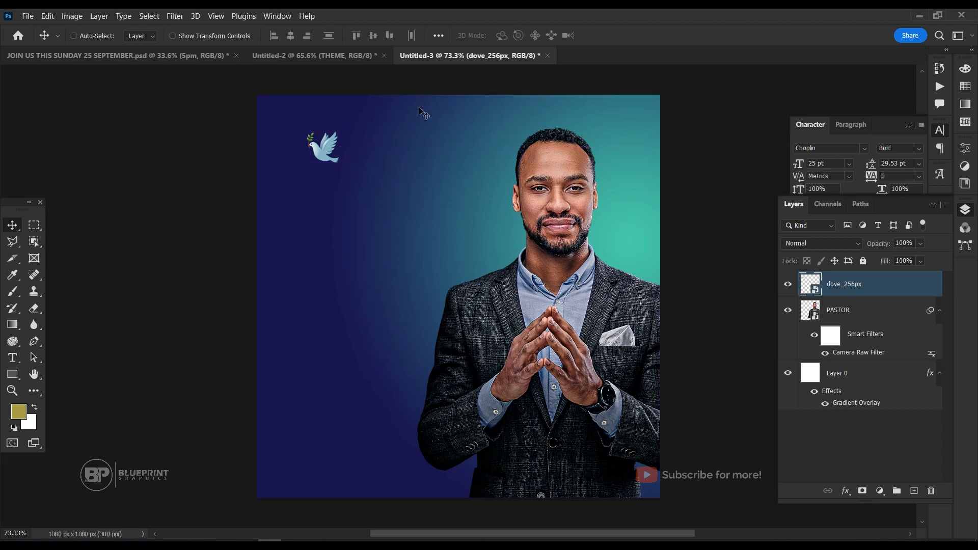
pyautogui.hotkey('ctrl', 'r')
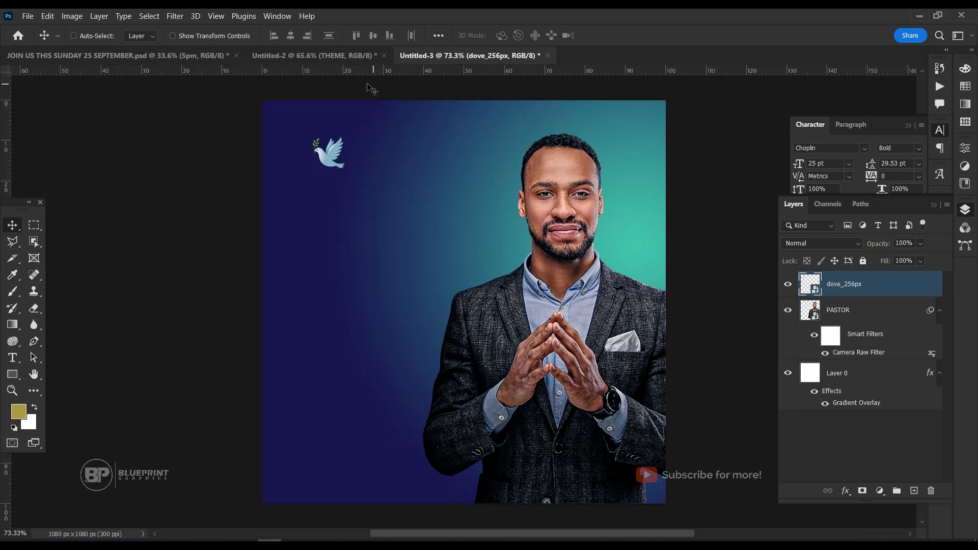
pyautogui.click(216, 16)
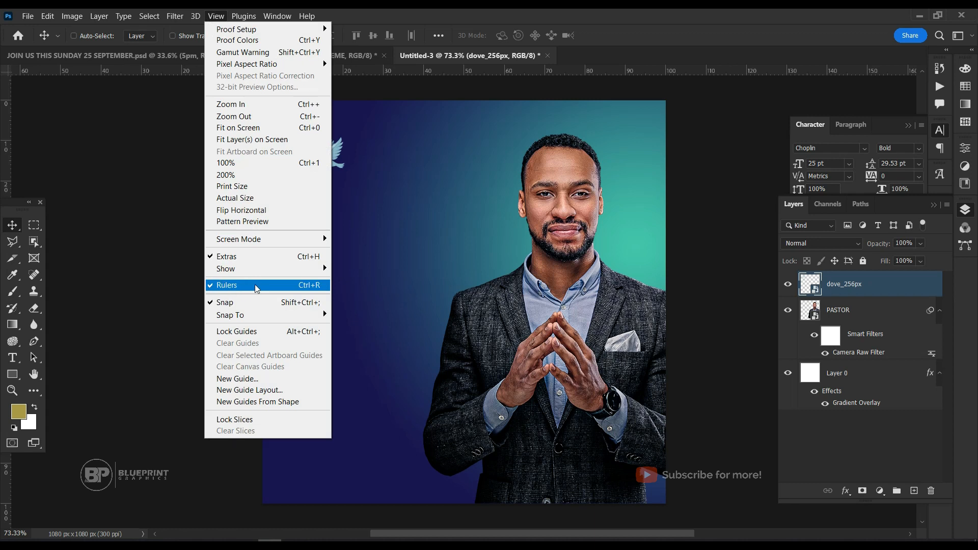
pyautogui.click(156, 183)
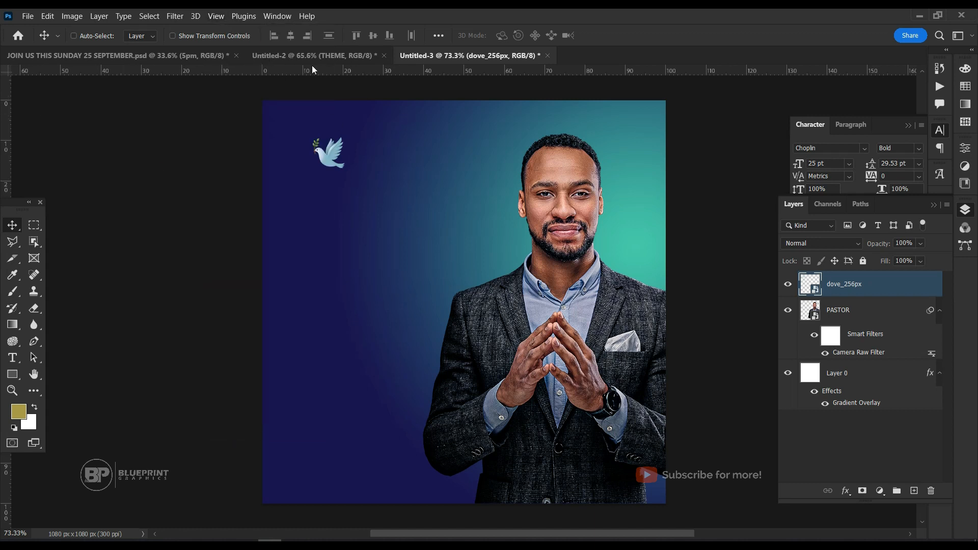
pyautogui.rightClick(256, 74)
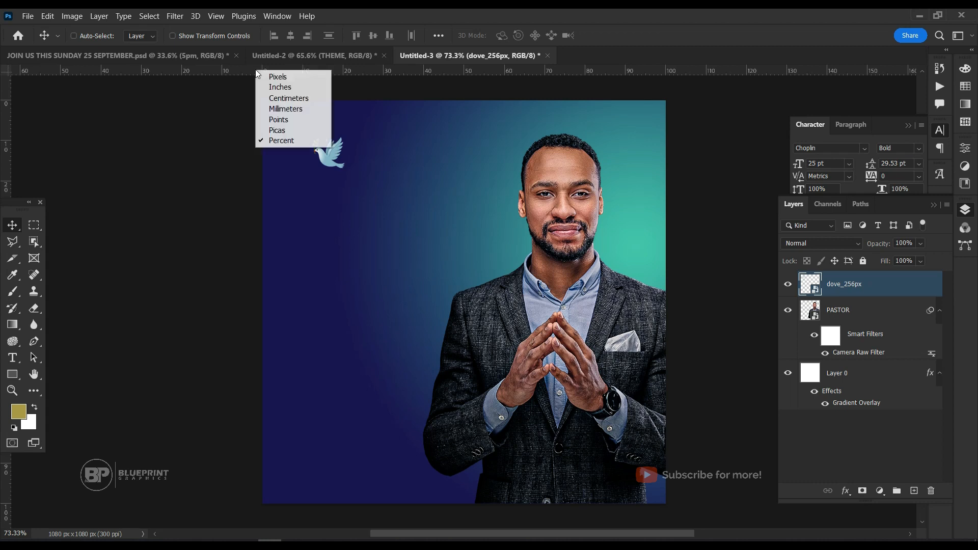
pyautogui.click(324, 145)
# Add vertical guides at 10% and 90% of the canvas width and move the dove against the 10% guide.
pyautogui.moveTo(9, 123); pyautogui.dragTo(304, 137)
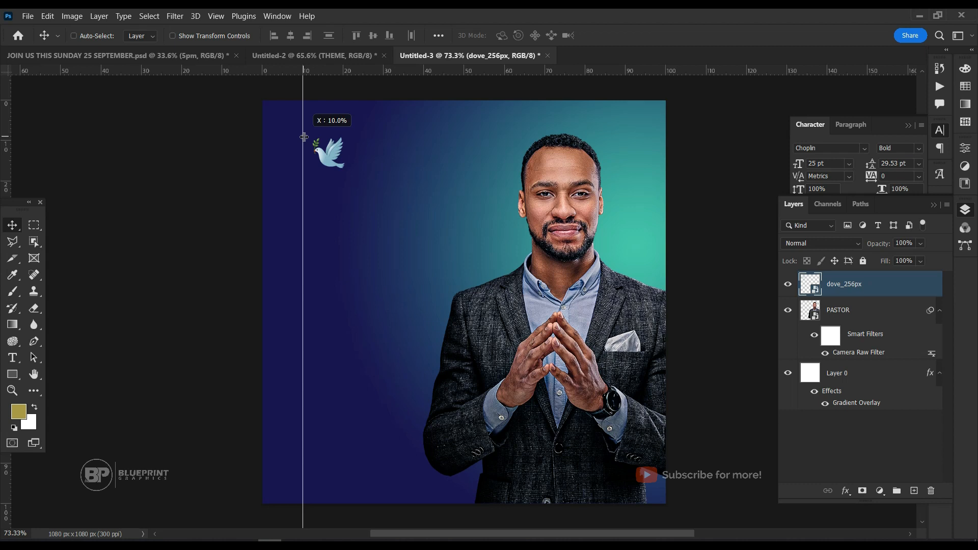
pyautogui.moveTo(304, 137); pyautogui.dragTo(303, 137)
pyautogui.moveTo(9, 142); pyautogui.dragTo(625, 150)
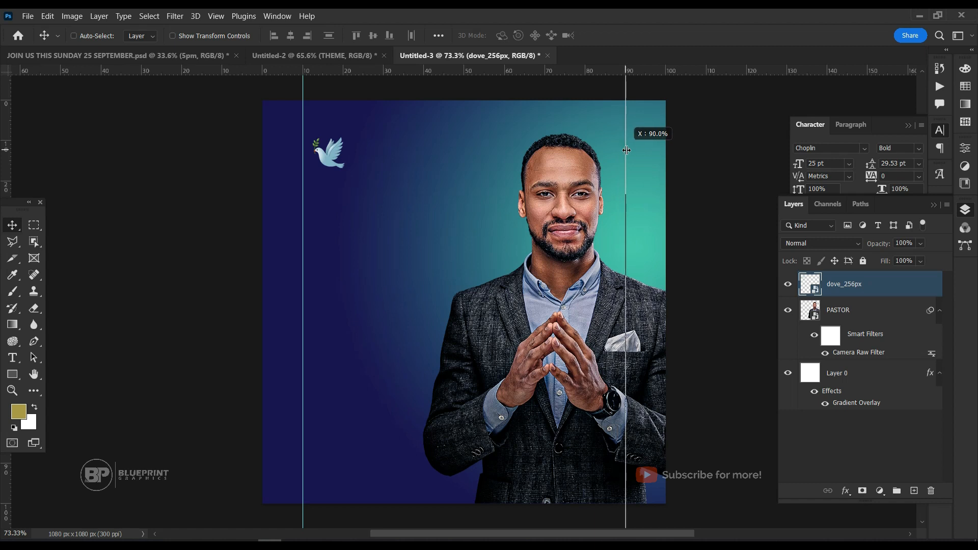
pyautogui.moveTo(626, 151); pyautogui.dragTo(626, 150)
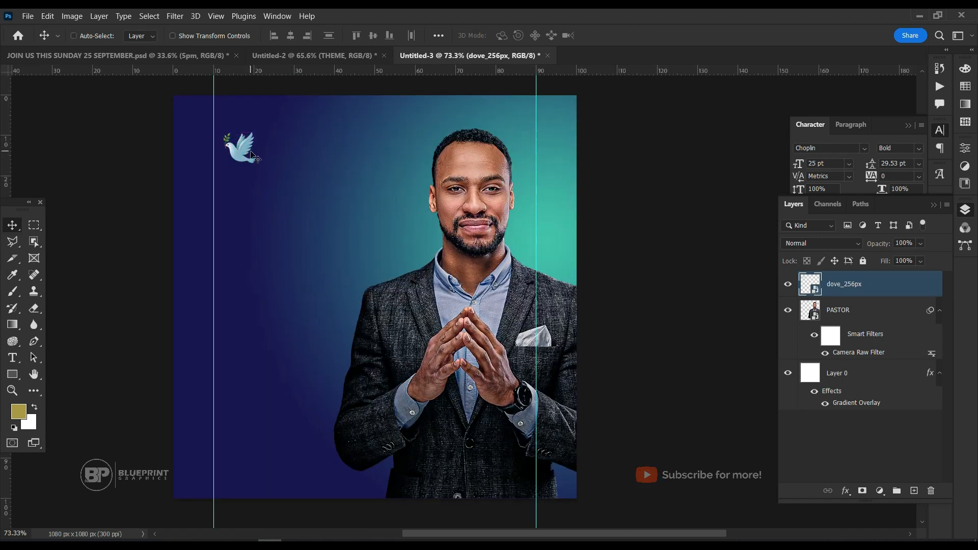
pyautogui.moveTo(251, 152)
pyautogui.mouseDown()
pyautogui.moveTo(236, 133)
pyautogui.moveTo(240, 151)
pyautogui.moveTo(241, 140)
pyautogui.mouseUp()
# Add the text "LIVING WATERS" in Choplin Bold beside the dove at the upper left of the flyer.
pyautogui.press('t')
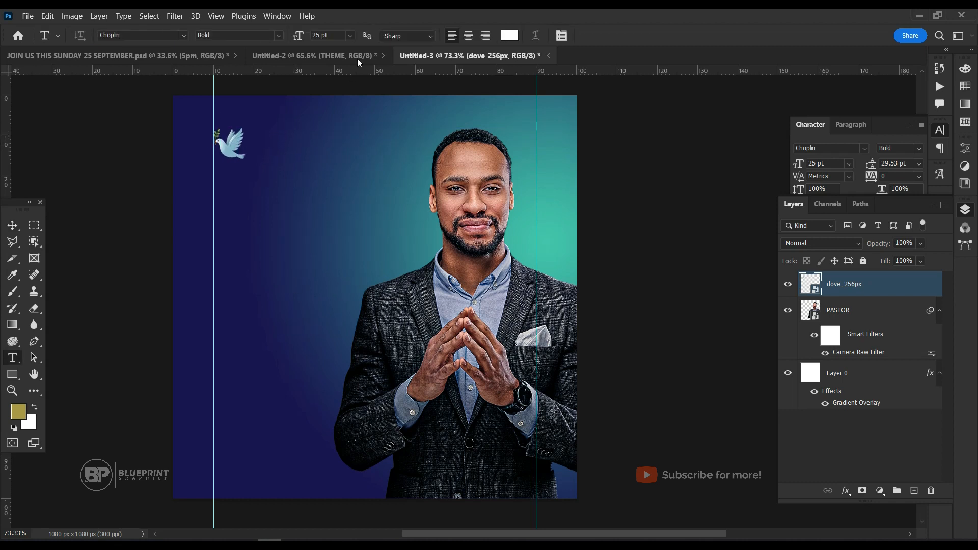
pyautogui.click(276, 141)
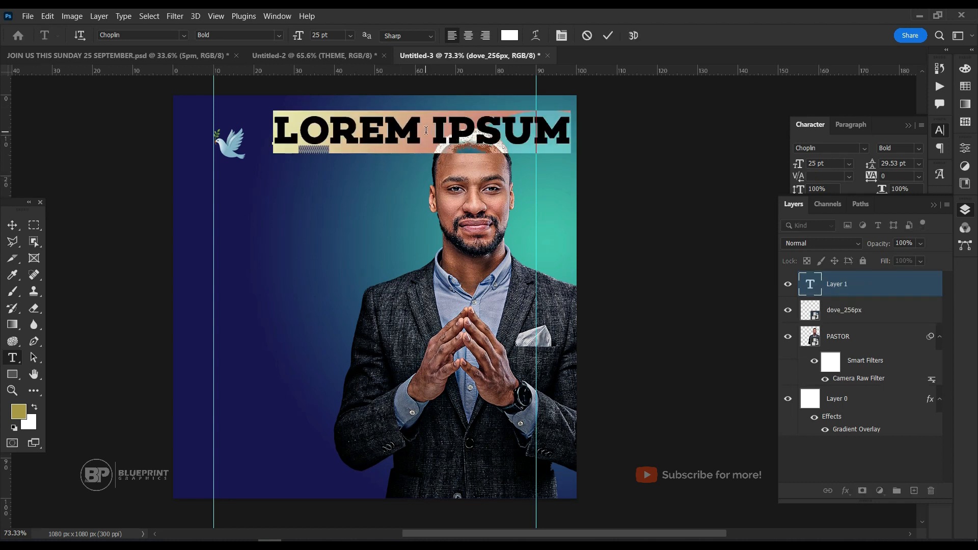
pyautogui.write('L')
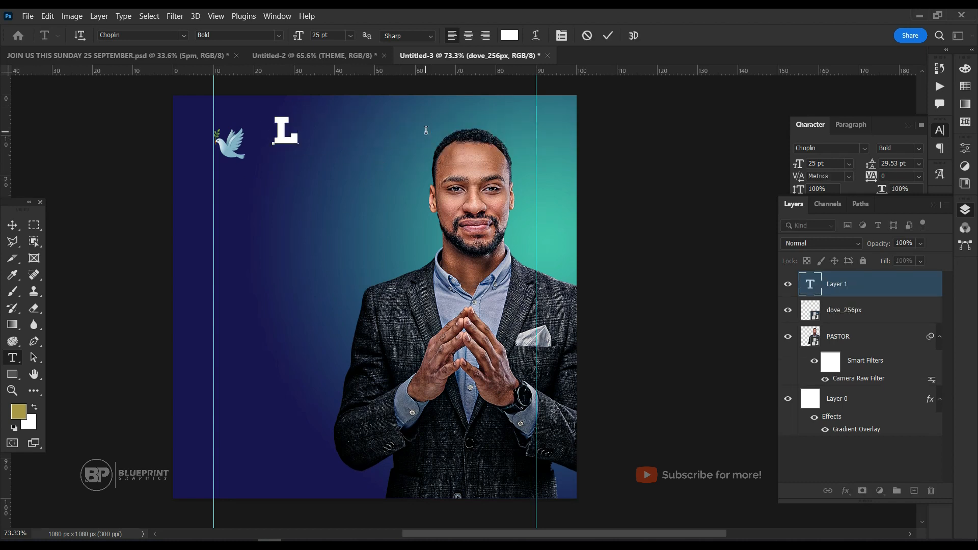
pyautogui.write('IVING')
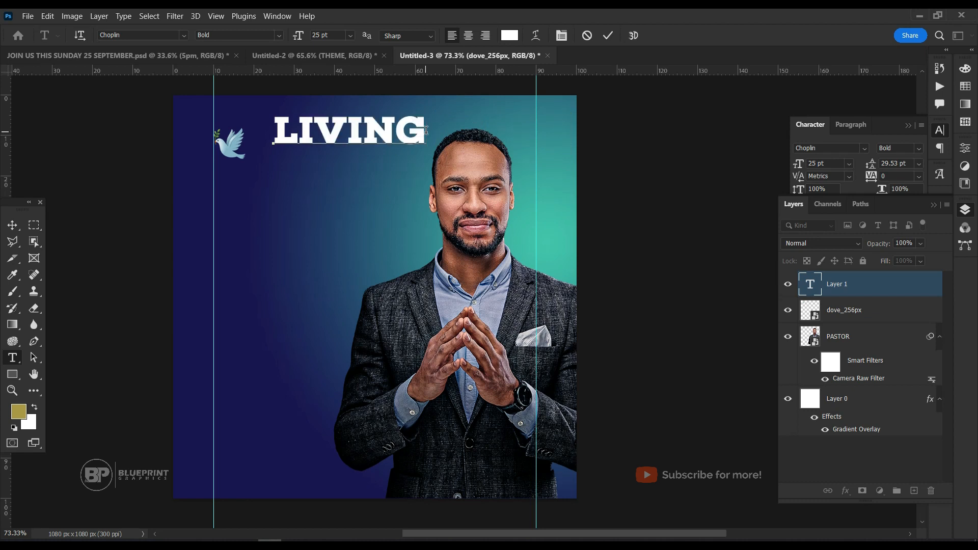
pyautogui.write(' WATER')
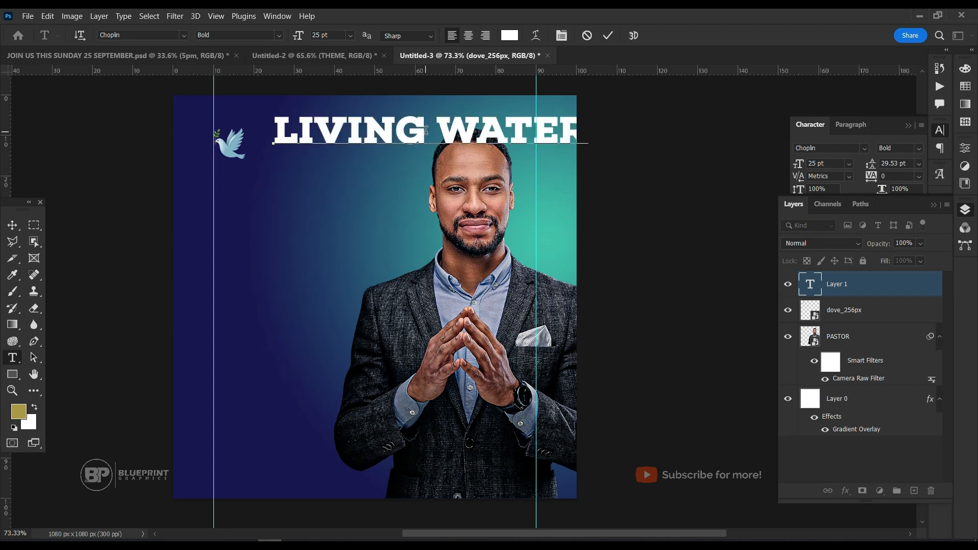
# Set the size of the LIVING WATERS text to 6 pt.
pyautogui.hotkey('ctrl', 'a')
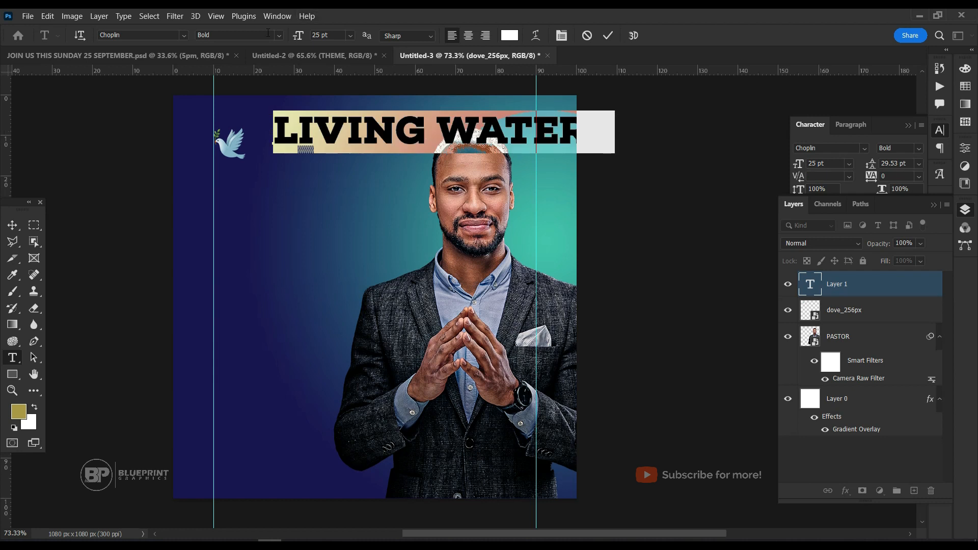
pyautogui.click(350, 36)
pyautogui.click(346, 95)
pyautogui.click(350, 35)
pyautogui.click(346, 73)
pyautogui.click(351, 40)
pyautogui.click(351, 65)
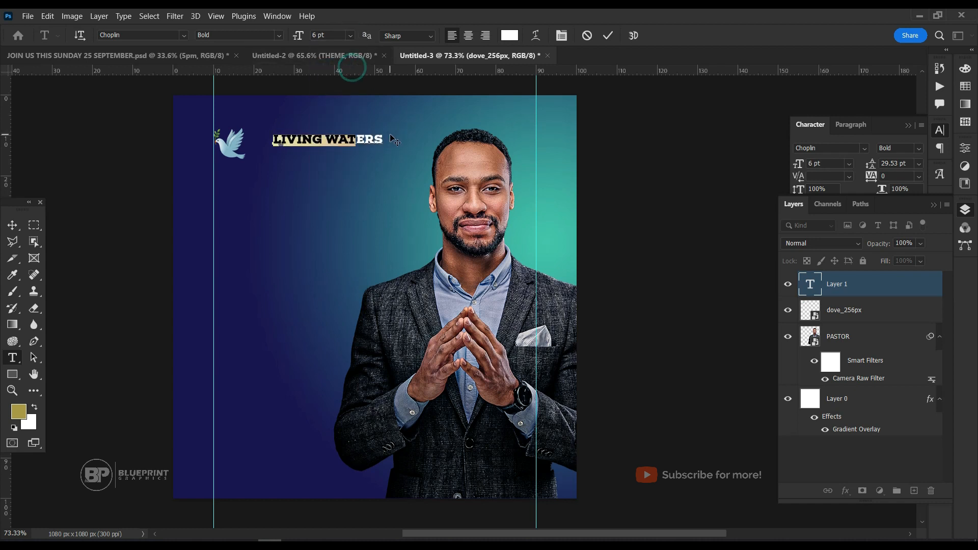
# Extend the church name so it reads "LIVING WATERS INTERNATIONAL CHURCH".
pyautogui.click(355, 143)
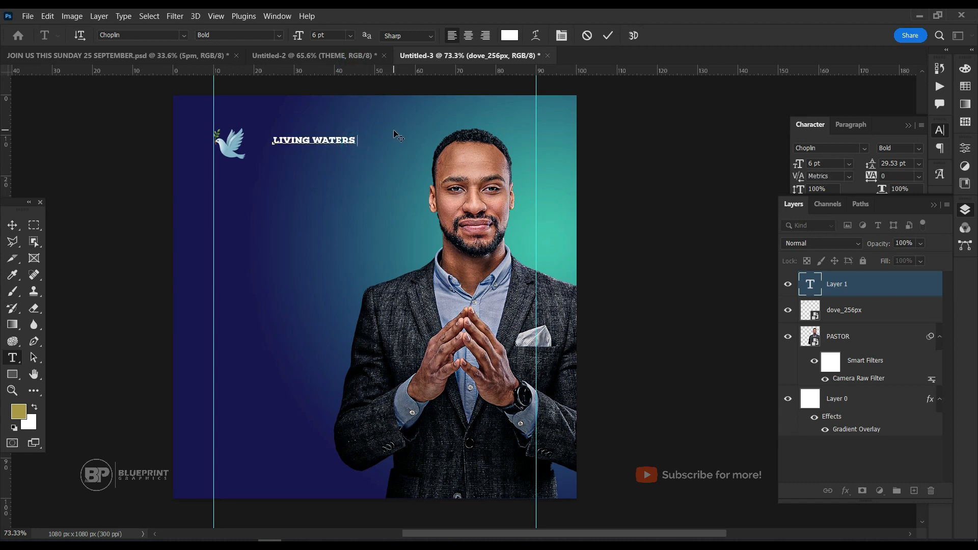
pyautogui.write('INTERNAT')
pyautogui.write('IOANL')
pyautogui.press('BackSpace')
pyautogui.press('BackSpace')
pyautogui.press('BackSpace')
pyautogui.write('NAL ')
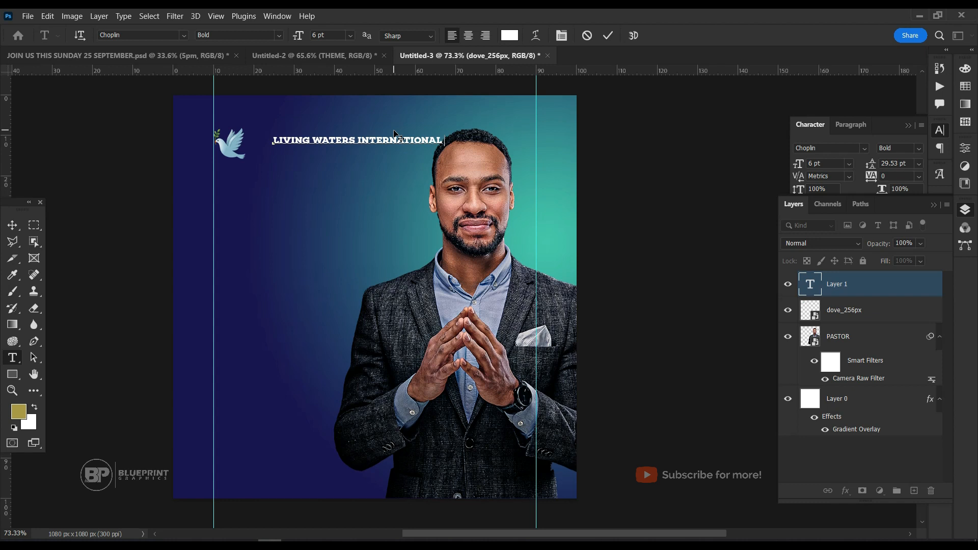
pyautogui.write('CHURCH')
# Set the whole church name to 4 pt and move it close beside the dove.
pyautogui.hotkey('ctrl', 'a')
pyautogui.click(329, 34)
pyautogui.write('4')
pyautogui.press('Return')
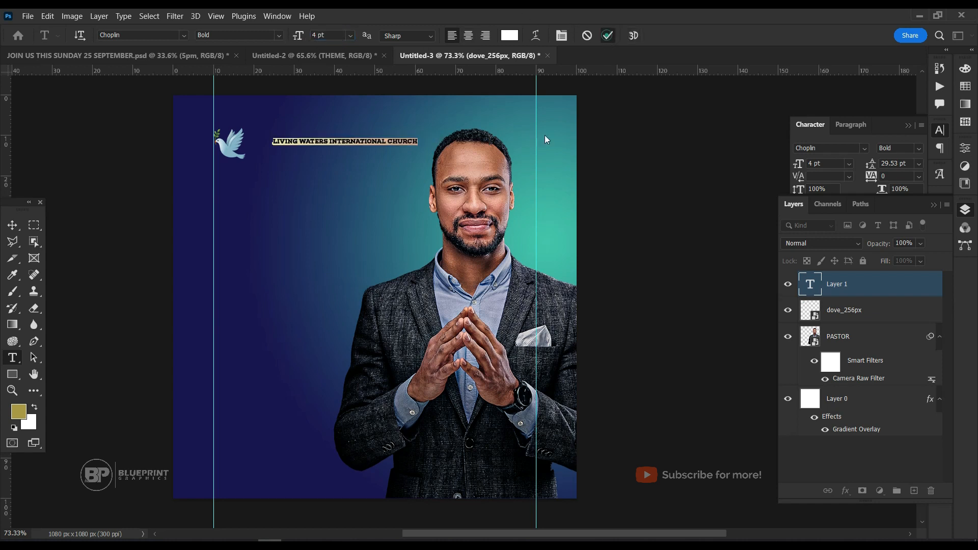
pyautogui.click(608, 36)
pyautogui.press('v')
pyautogui.moveTo(358, 160); pyautogui.dragTo(324, 155)
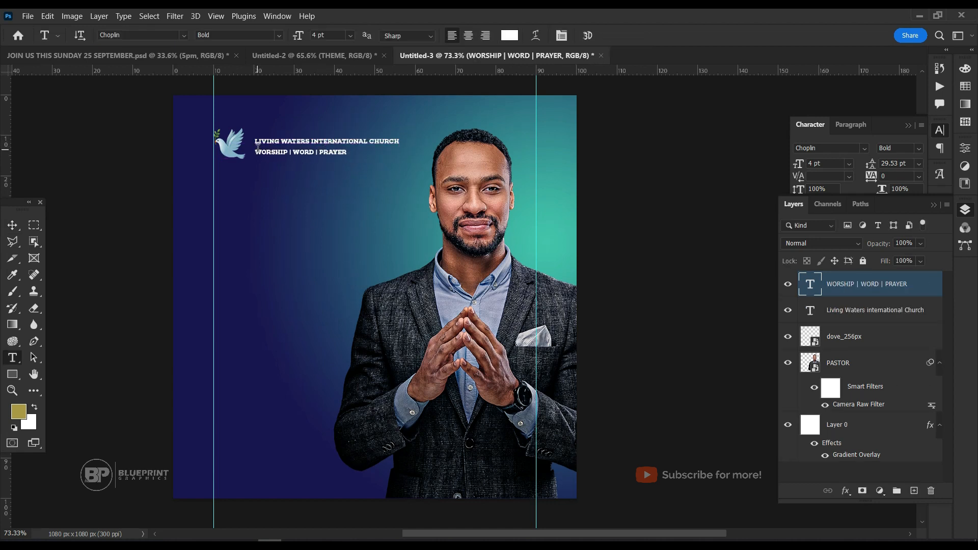
# Set the font style of the WORSHIP | WORD | PRAYER tagline to Book.
pyautogui.tripleClick(270, 150)
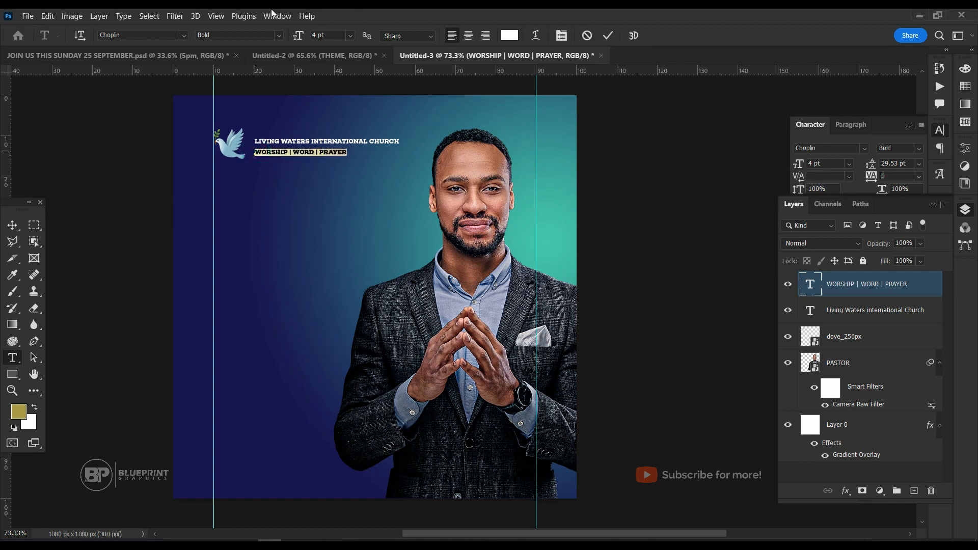
pyautogui.click(282, 38)
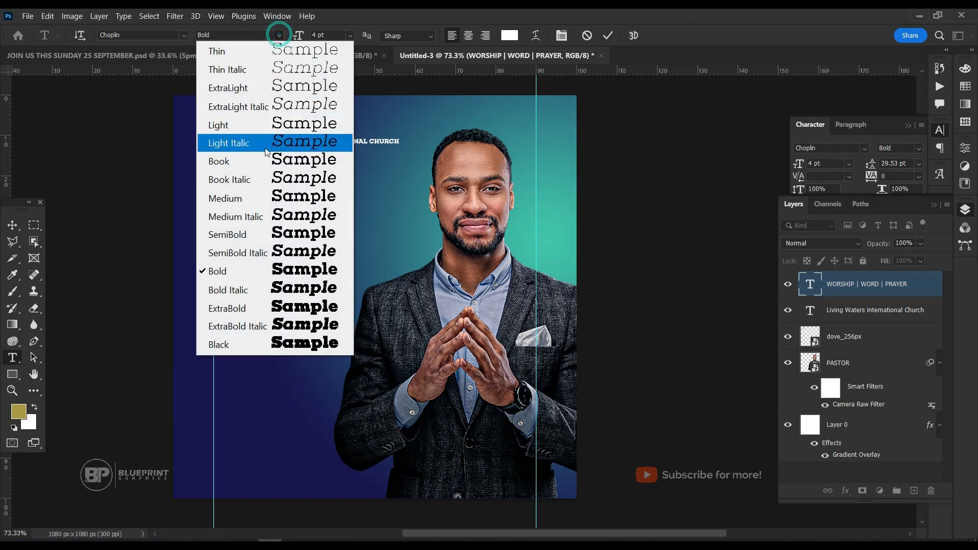
pyautogui.click(262, 161)
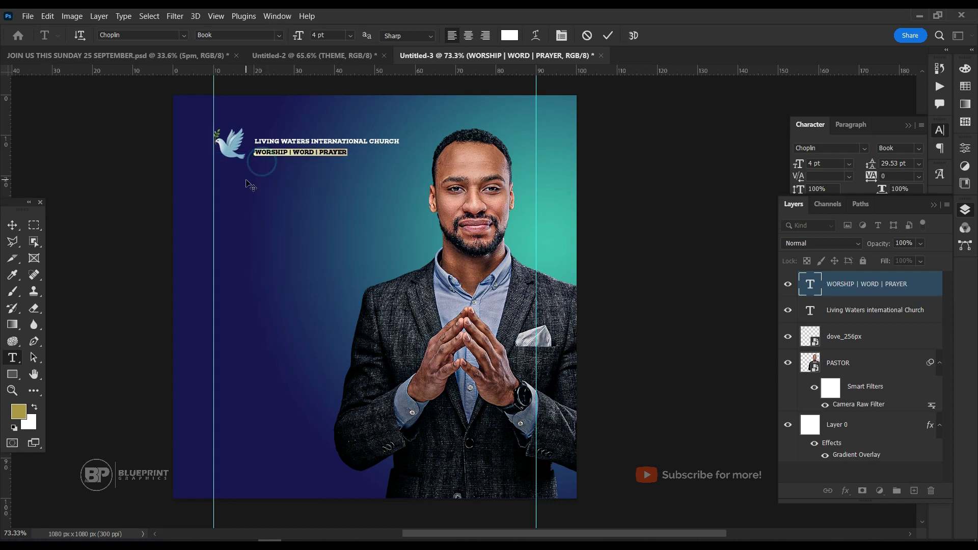
pyautogui.click(607, 37)
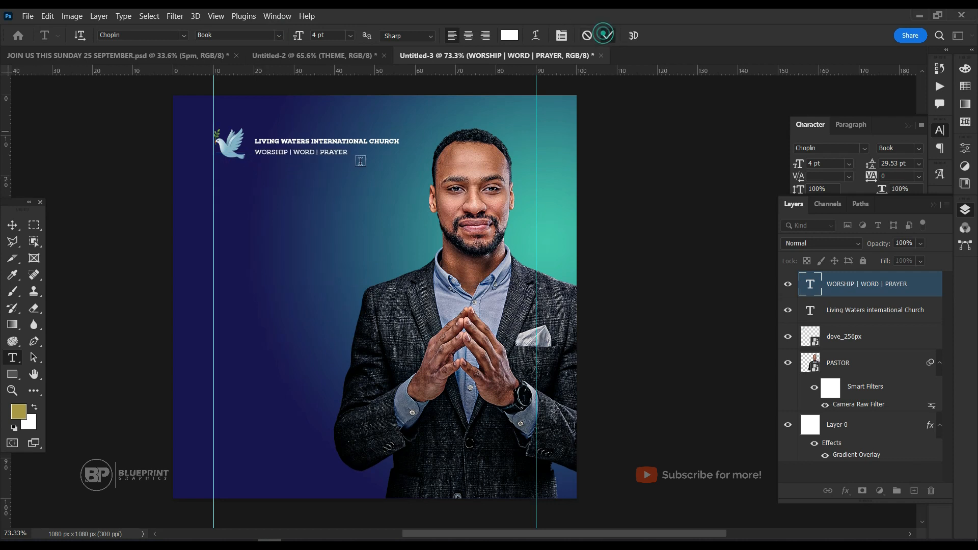
# Set the WORSHIP | WORD | PRAYER tagline to the Choplin Light font style.
pyautogui.click(132, 35)
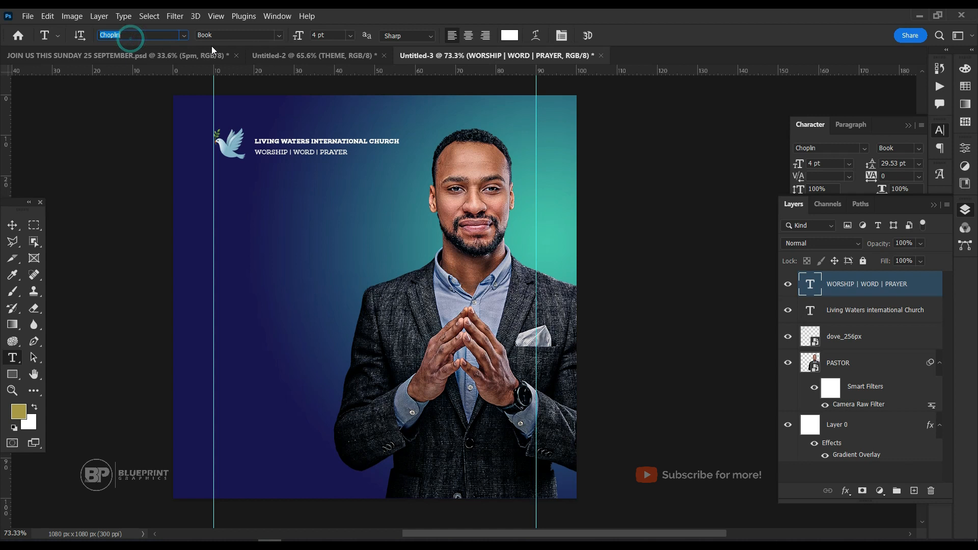
pyautogui.click(343, 149)
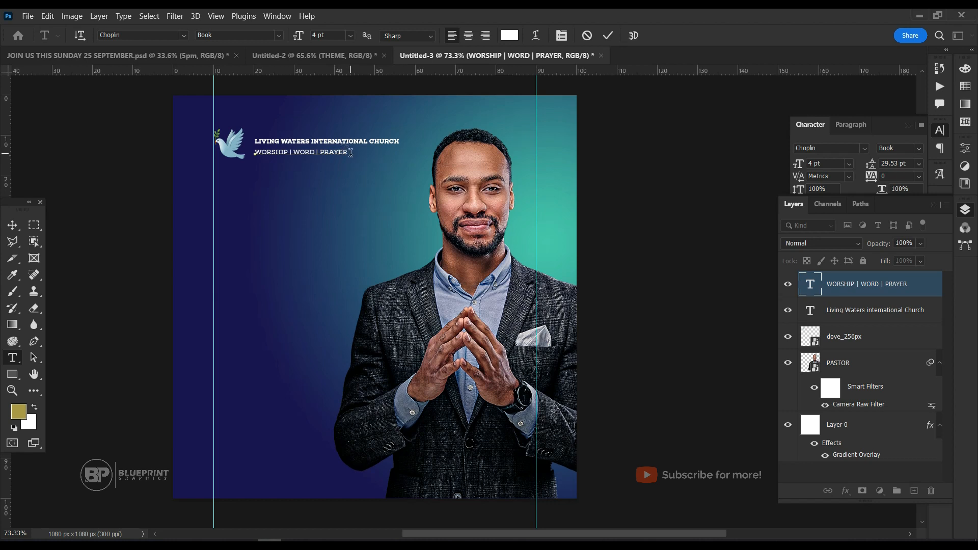
pyautogui.hotkey('ctrl', 'a')
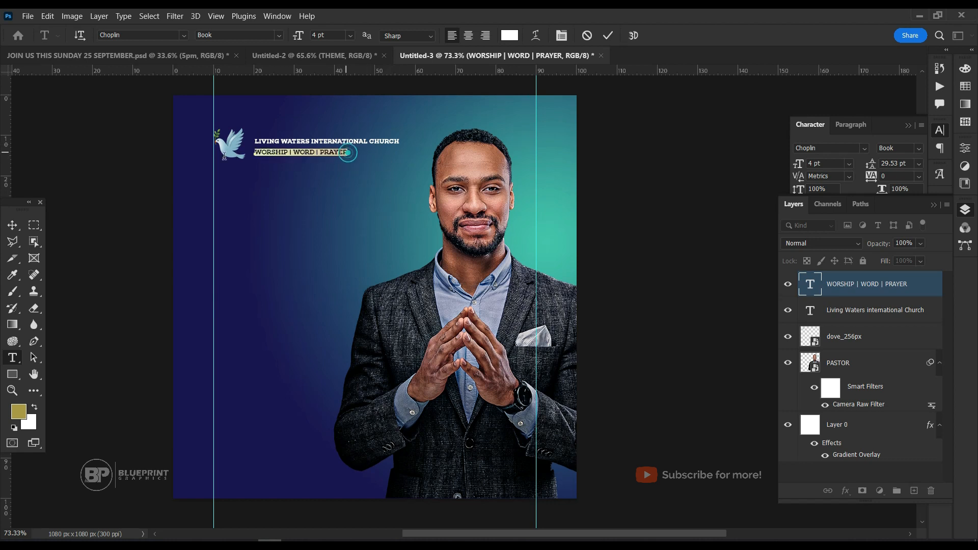
pyautogui.click(280, 35)
pyautogui.click(279, 126)
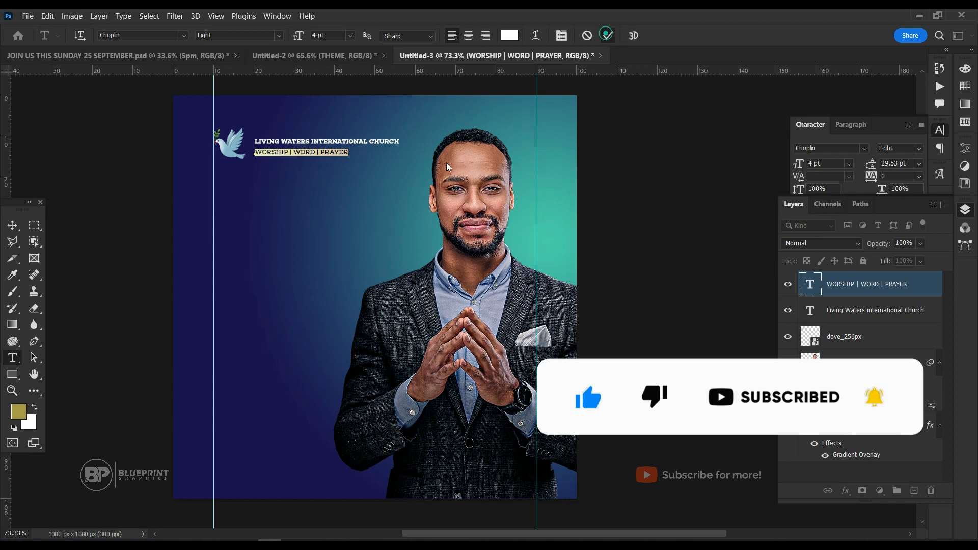
pyautogui.click(608, 35)
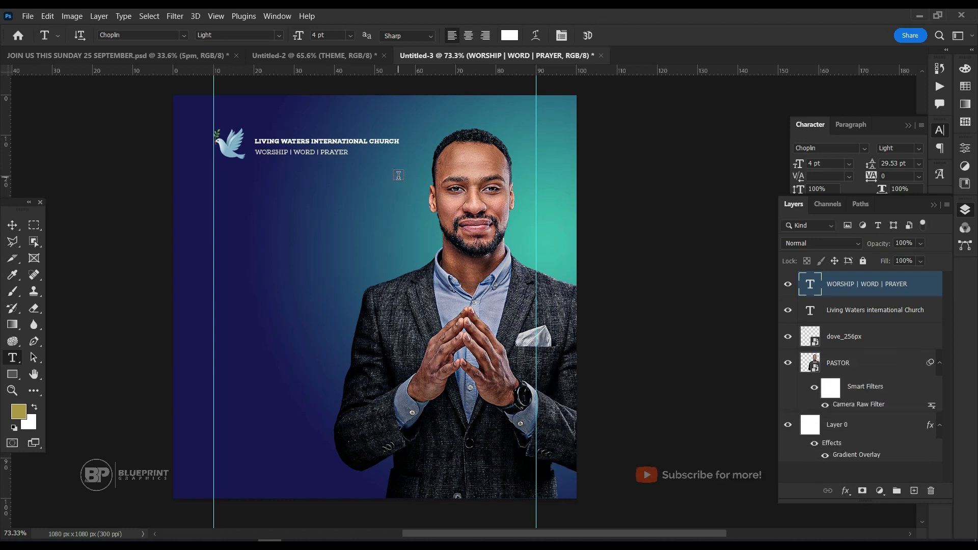
# Nudge the WORSHIP | WORD | PRAYER tagline up so it sits closer beneath the church name.
pyautogui.press('v')
pyautogui.press('Up')
pyautogui.press('Up')
pyautogui.press('Up')
pyautogui.press('Up')
pyautogui.press('Up')
pyautogui.press('Up')
pyautogui.press('Up')
pyautogui.press('Up')
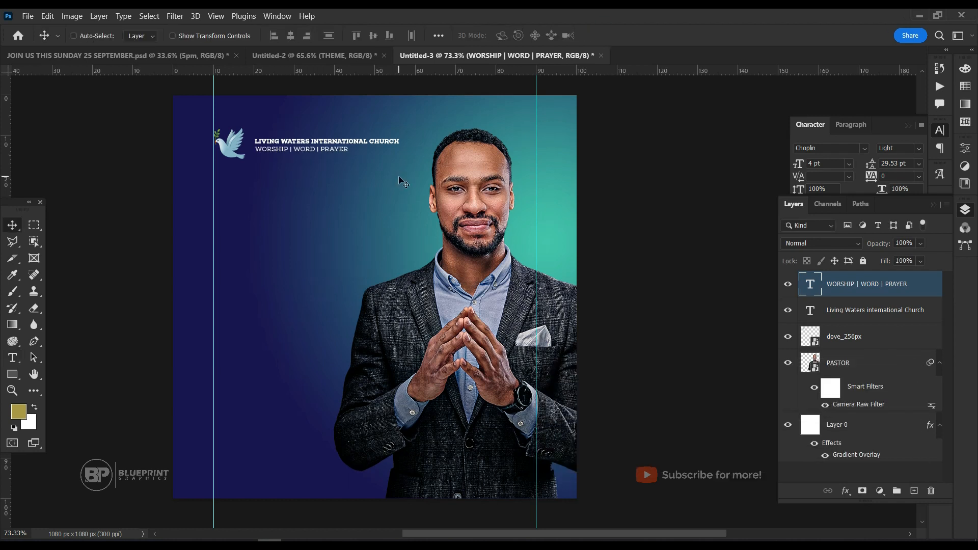
pyautogui.press('Down')
# Group the tagline and church name text layers and name the group LOGO.
pyautogui.keyDown('ctrl'); pyautogui.click(873, 309); pyautogui.keyUp('ctrl')
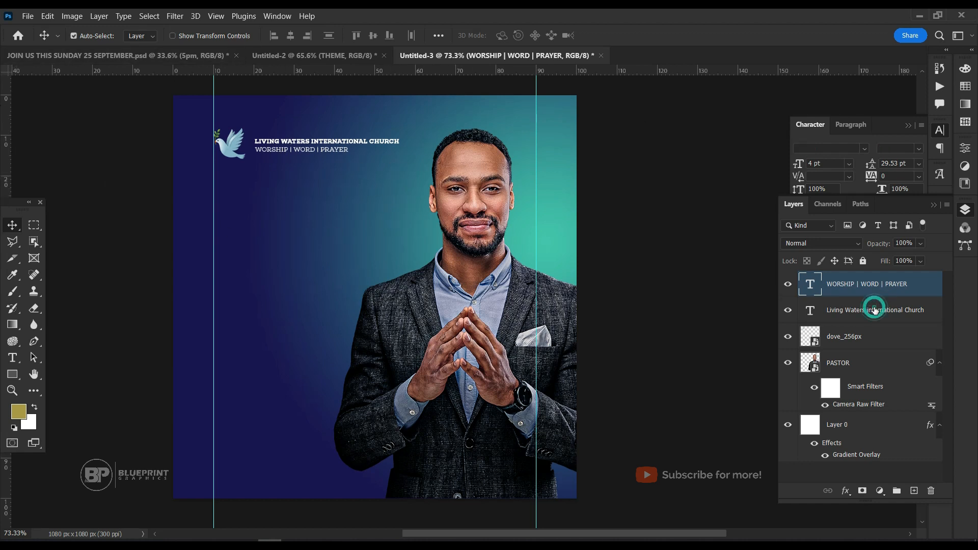
pyautogui.hotkey('ctrl', 'g')
pyautogui.doubleClick(833, 280)
pyautogui.write('LOGO')
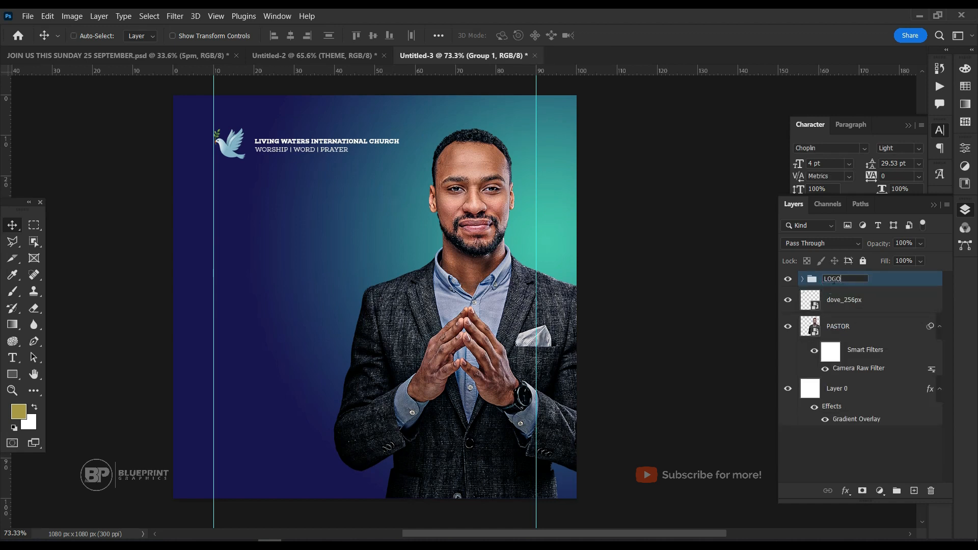
pyautogui.press('Return')
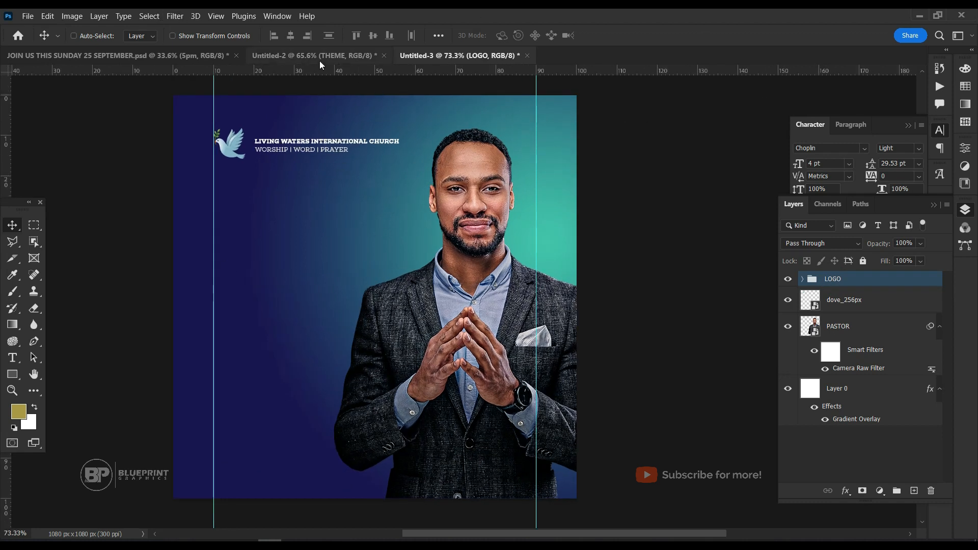
# Check the finished sample flyer, then copy the COURAGE 2 BUILD theme logo from Untitled-2 into the header of Untitled-3.
pyautogui.click(166, 53)
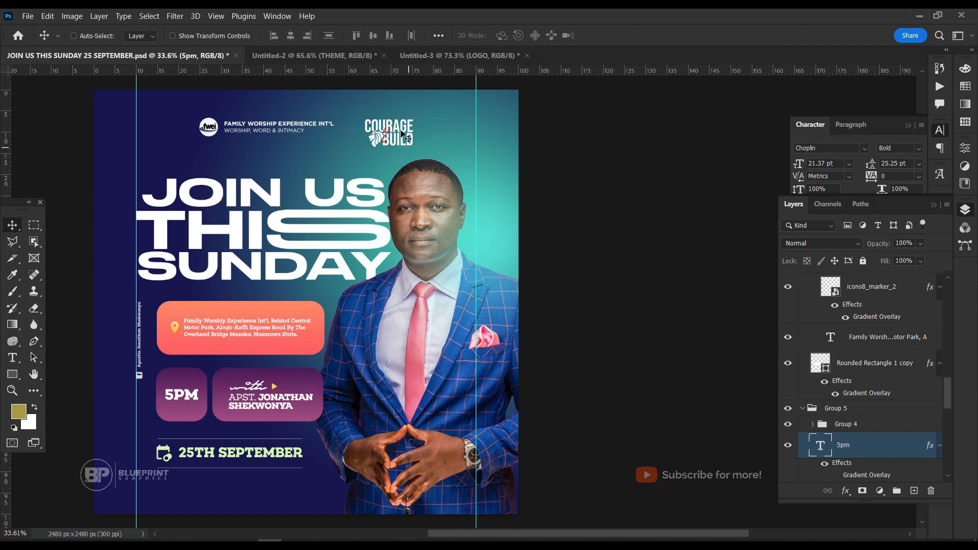
pyautogui.click(308, 52)
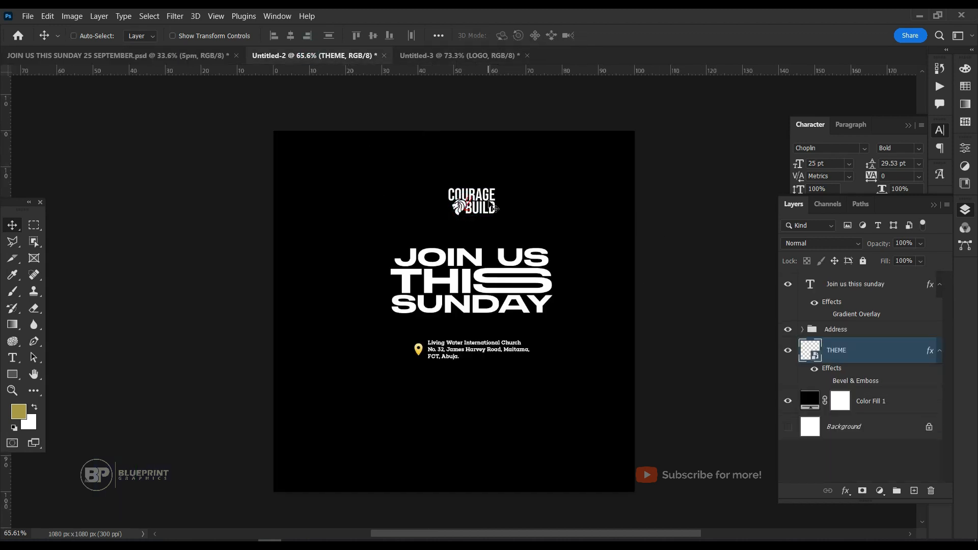
pyautogui.moveTo(478, 200); pyautogui.dragTo(439, 57)
pyautogui.moveTo(413, 178); pyautogui.dragTo(454, 159)
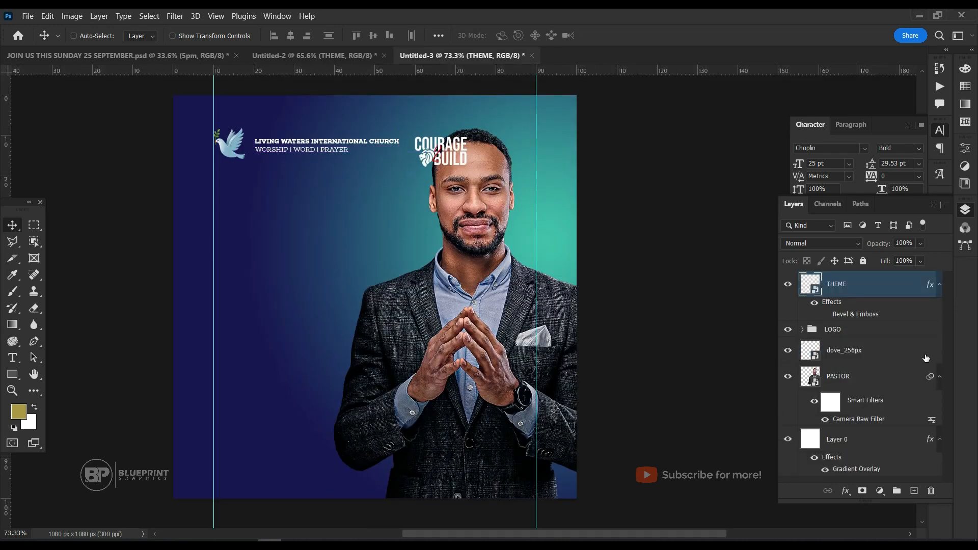
# Lower the PASTOR portrait beneath the header and move the theme logo against the 90% guide, level with the dove.
pyautogui.click(866, 377)
pyautogui.moveTo(472, 217); pyautogui.dragTo(472, 268)
pyautogui.keyDown('ctrl'); pyautogui.click(449, 152); pyautogui.keyUp('ctrl')
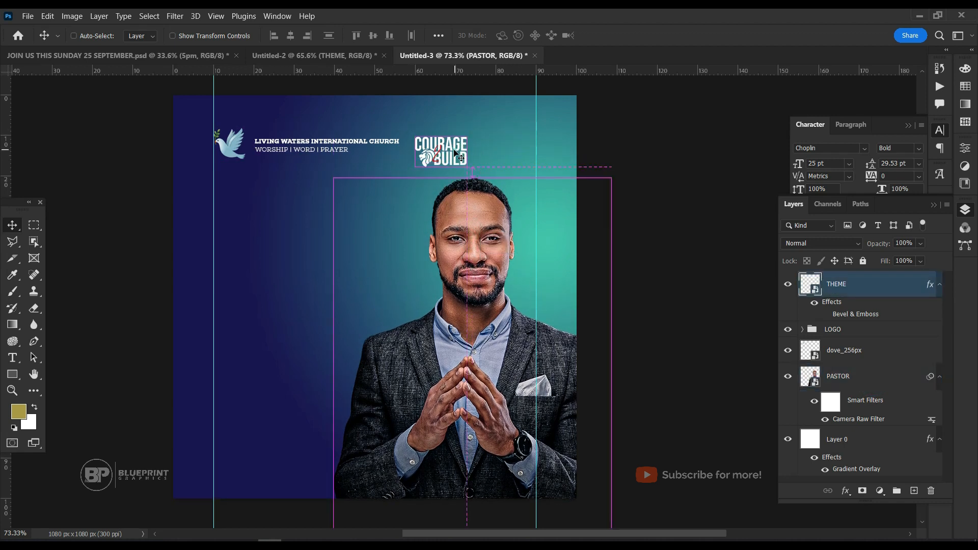
pyautogui.moveTo(449, 151); pyautogui.dragTo(503, 134)
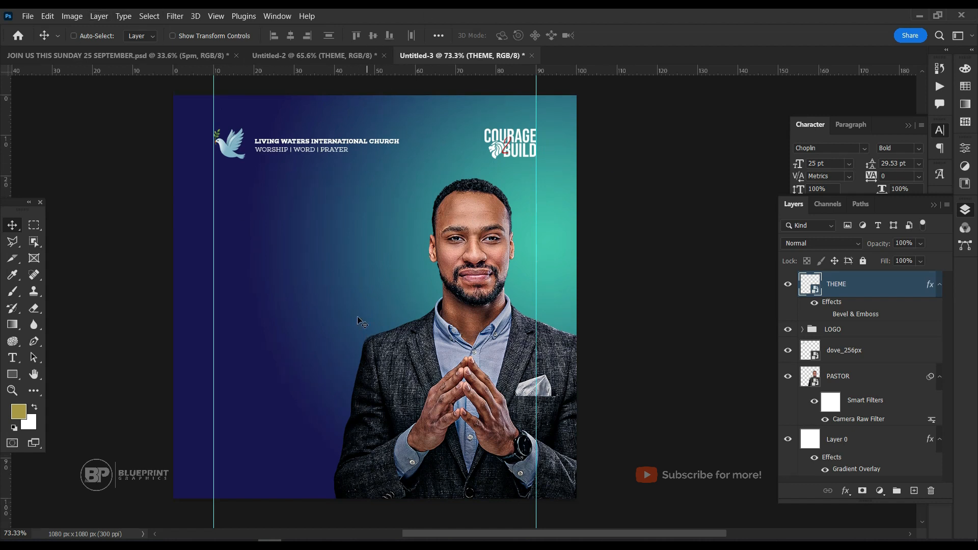
# Add the three-line headline "JOIN US THIS SUNDAY" as new text below the church name by pasting the copied wording.
pyautogui.press('t')
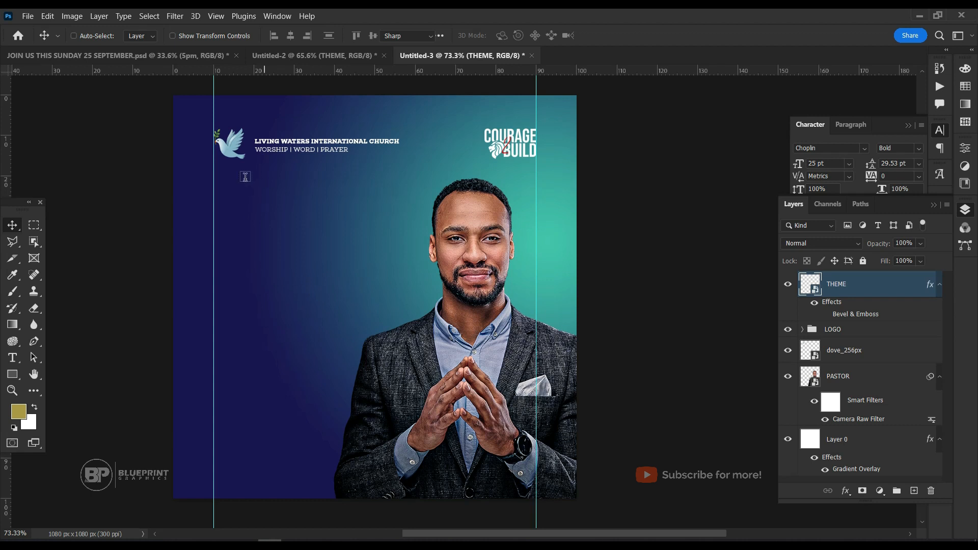
pyautogui.click(233, 202)
pyautogui.write('JOIN US THIS SUNDAY')
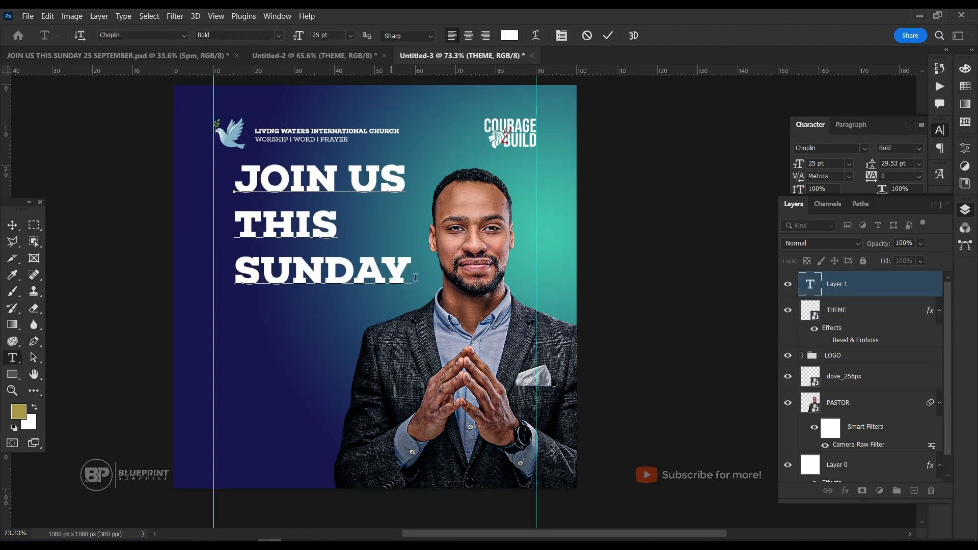
# Change the font of the whole JOIN US THIS SUNDAY headline to STRRETCH SANS Regular.
pyautogui.hotkey('ctrl', 'a')
pyautogui.click(147, 36)
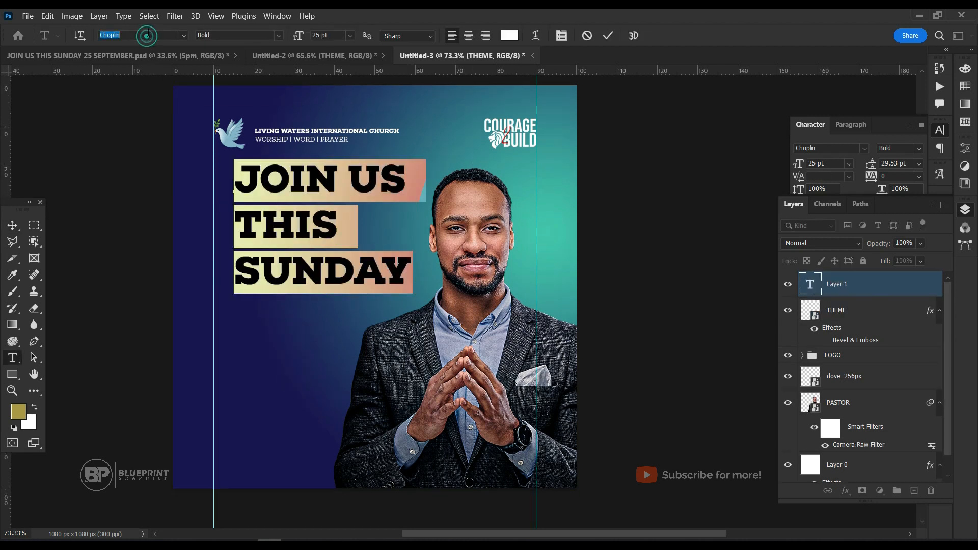
pyautogui.write('STRE')
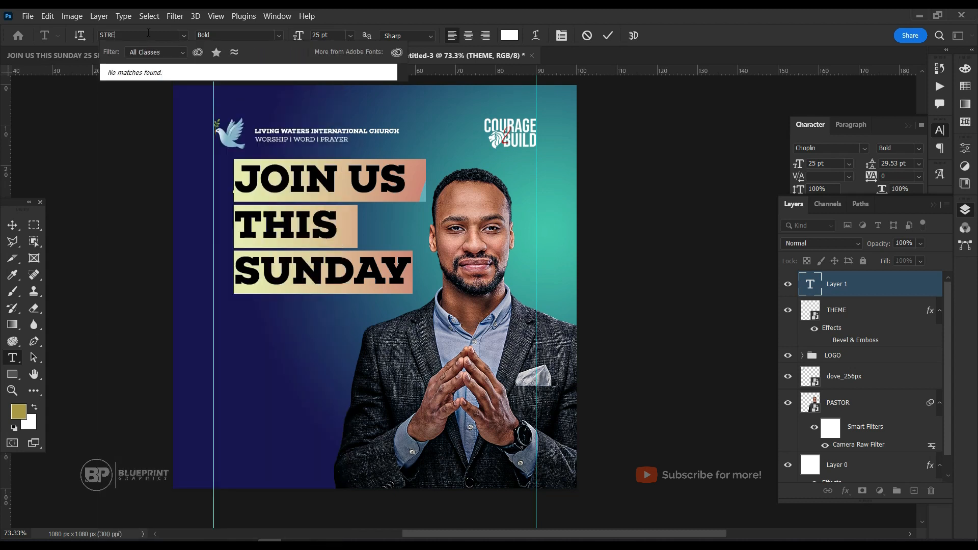
pyautogui.press('BackSpace')
pyautogui.click(166, 79)
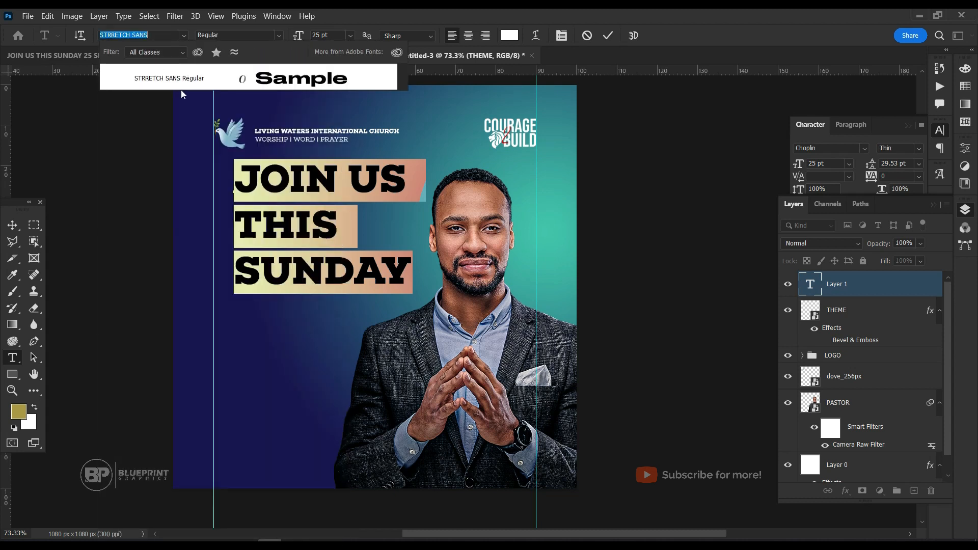
pyautogui.click(197, 76)
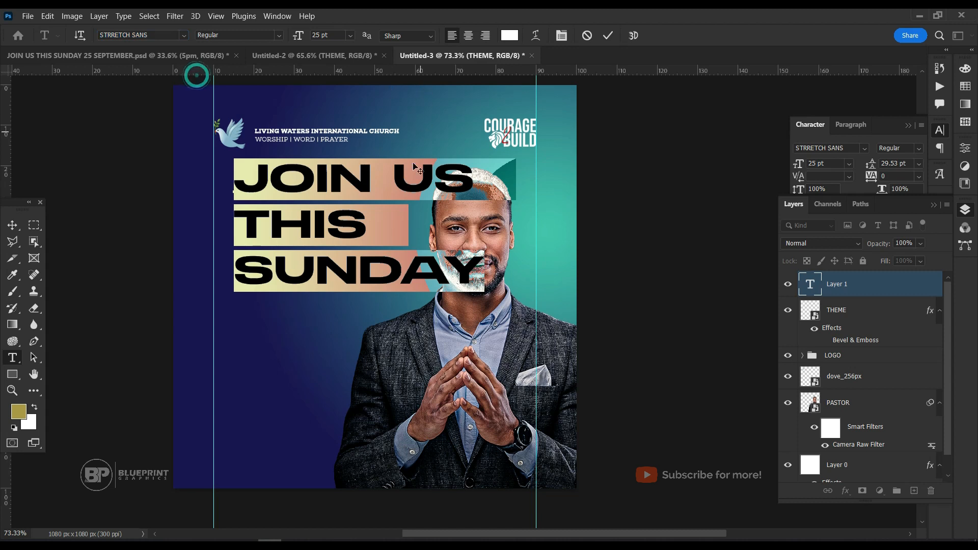
# Add a second S to THIS in the headline to produce the font's stretched S.
pyautogui.click(352, 177)
pyautogui.click(363, 229)
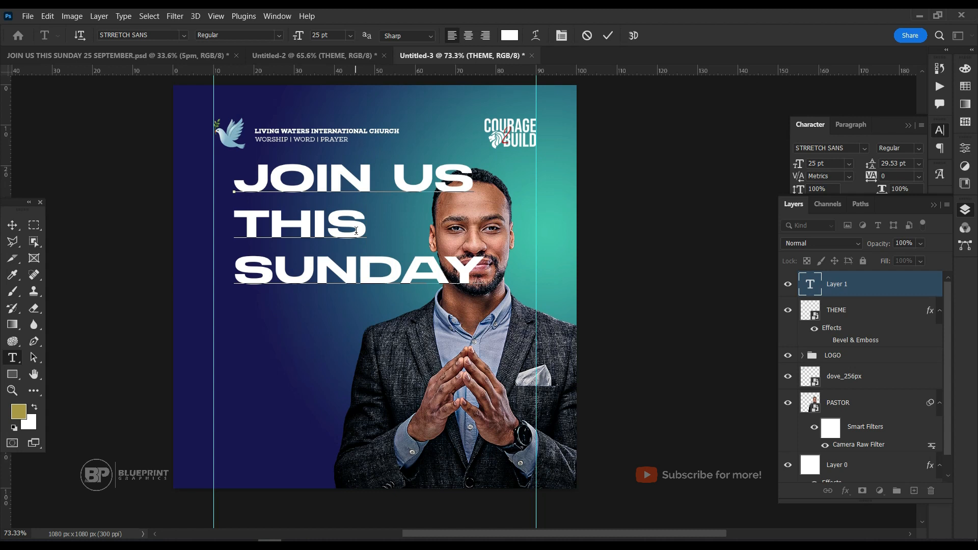
pyautogui.write('S')
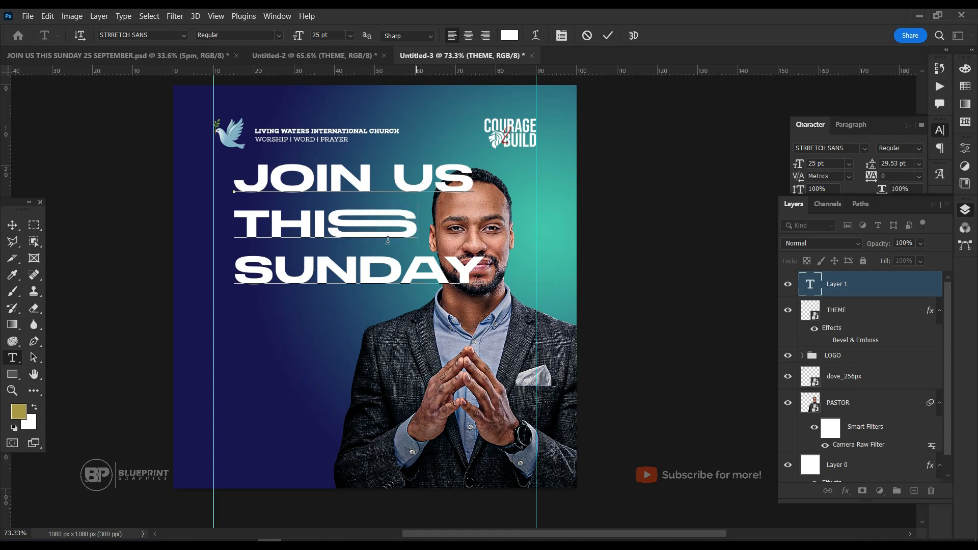
# Try doubling the N and the O in JOIN, removing each extra letter again.
pyautogui.click(369, 171)
pyautogui.write('N')
pyautogui.press('BackSpace')
pyautogui.click(294, 184)
pyautogui.write('O')
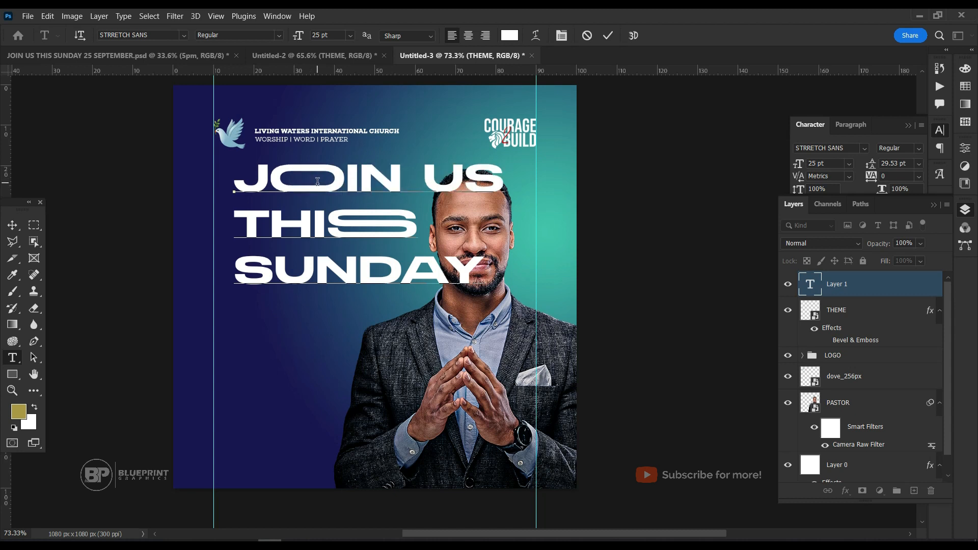
pyautogui.press('BackSpace')
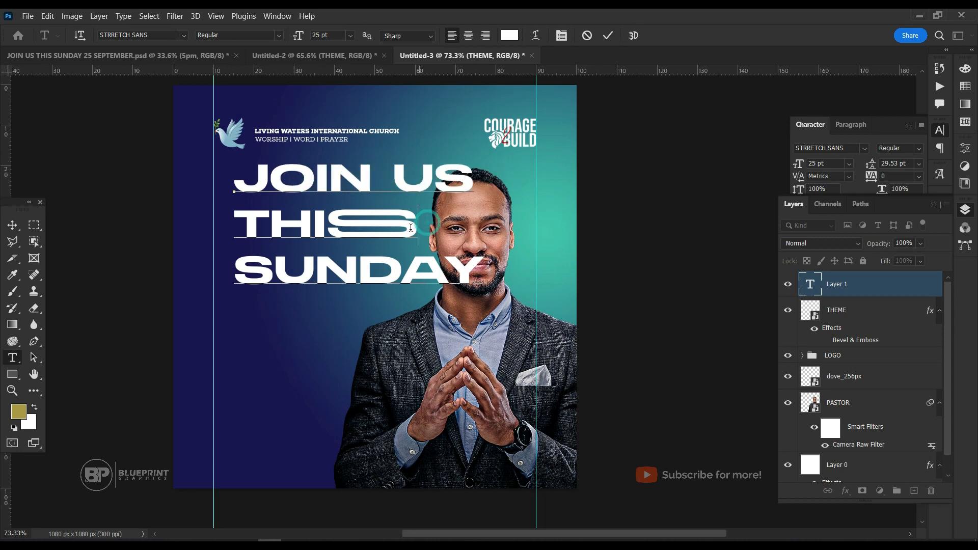
# Enlarge the THISS line of the headline to 33 pt.
pyautogui.moveTo(419, 229); pyautogui.dragTo(232, 229)
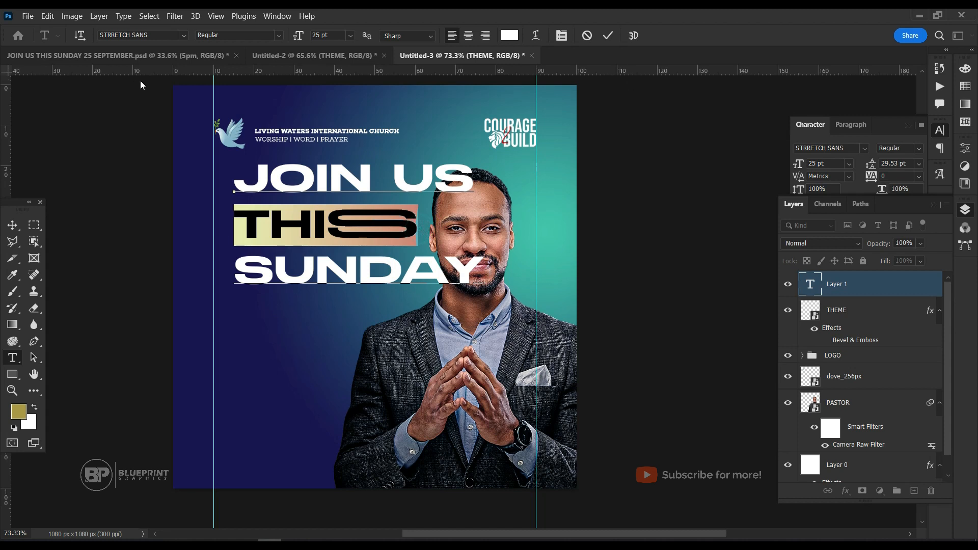
pyautogui.moveTo(299, 37); pyautogui.dragTo(304, 39)
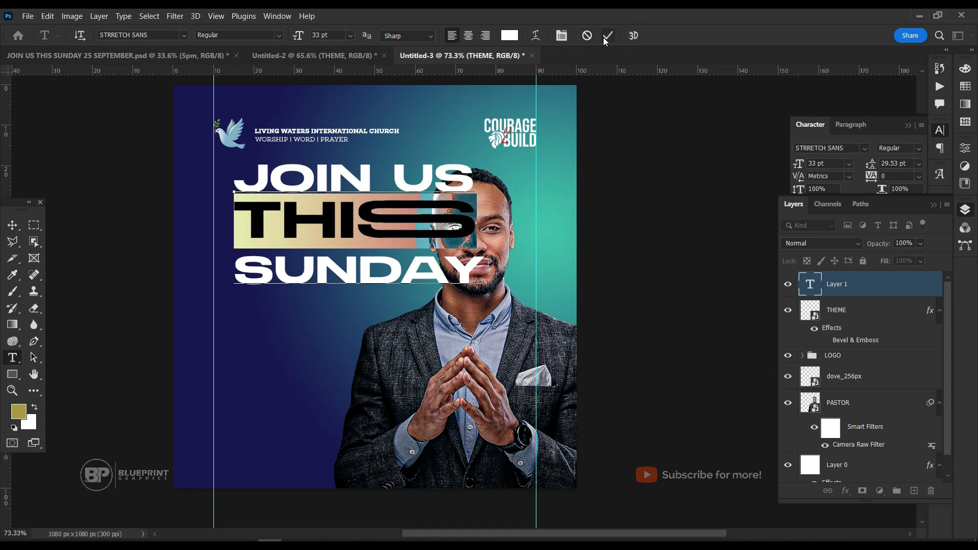
pyautogui.click(444, 211)
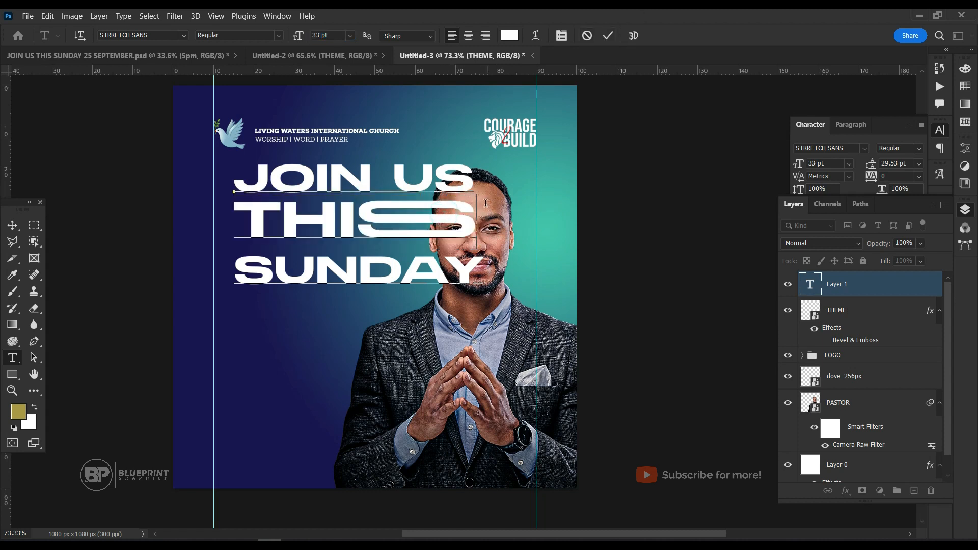
# Set the whole headline's leading to 26 pt and tighten the leading of the SUNDAY line to 21 pt.
pyautogui.hotkey('ctrl', 'a')
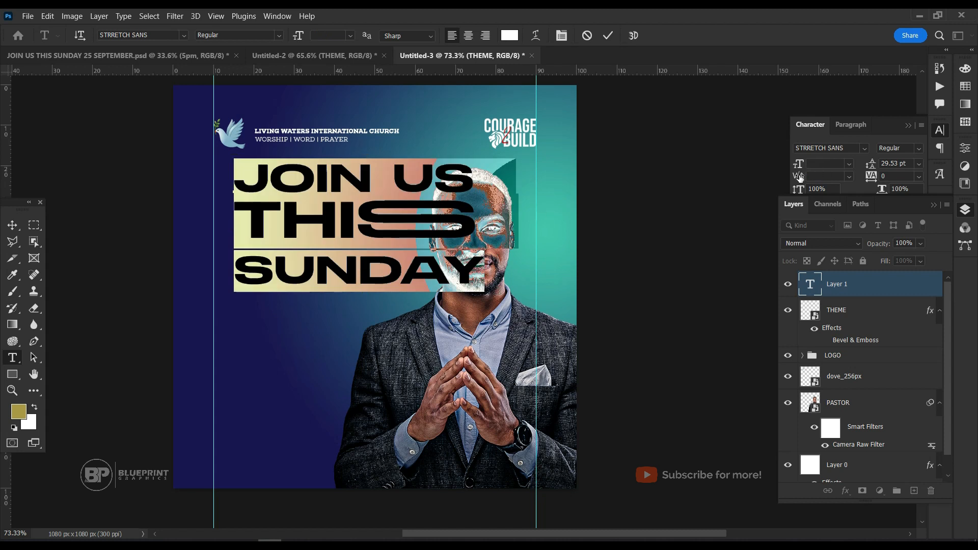
pyautogui.moveTo(871, 166); pyautogui.dragTo(703, 188)
pyautogui.click(386, 243)
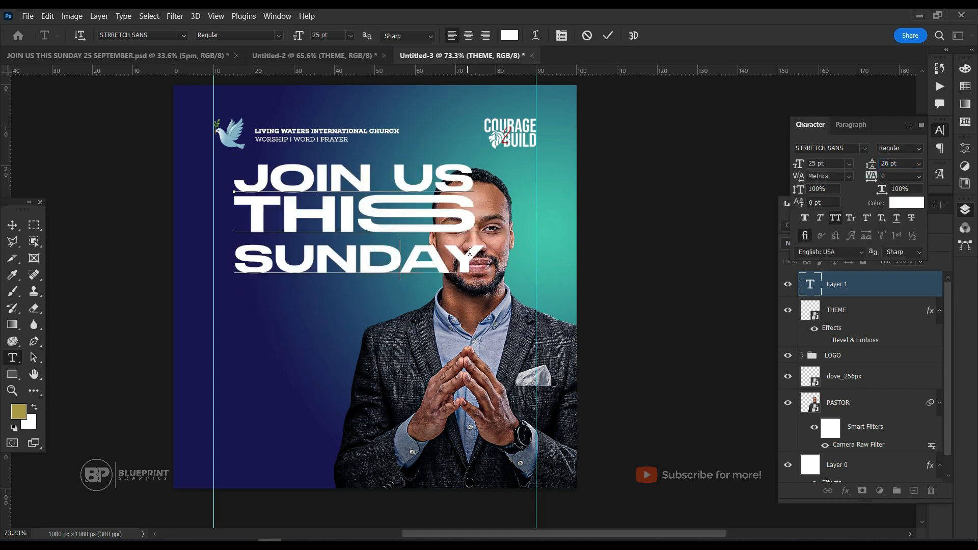
pyautogui.moveTo(475, 259); pyautogui.dragTo(484, 228)
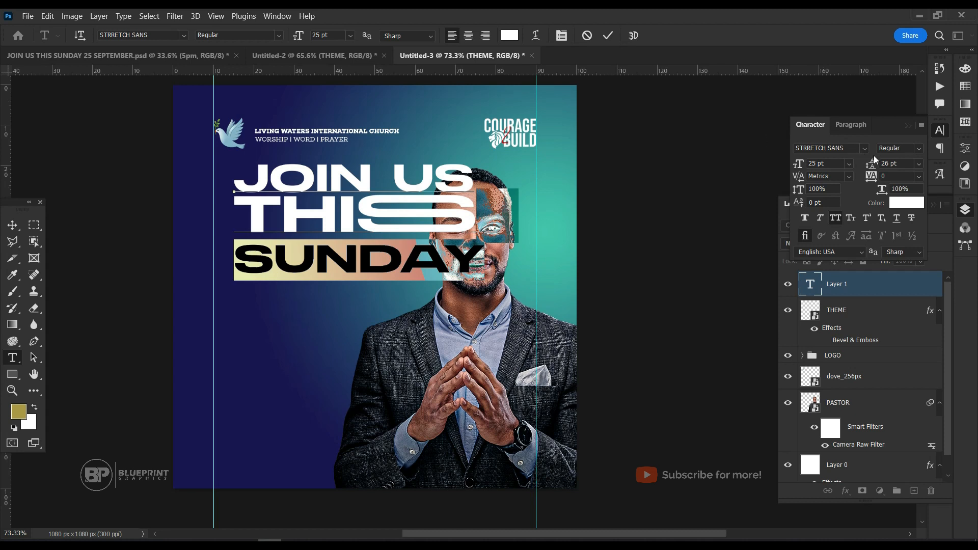
pyautogui.moveTo(871, 166); pyautogui.dragTo(869, 167)
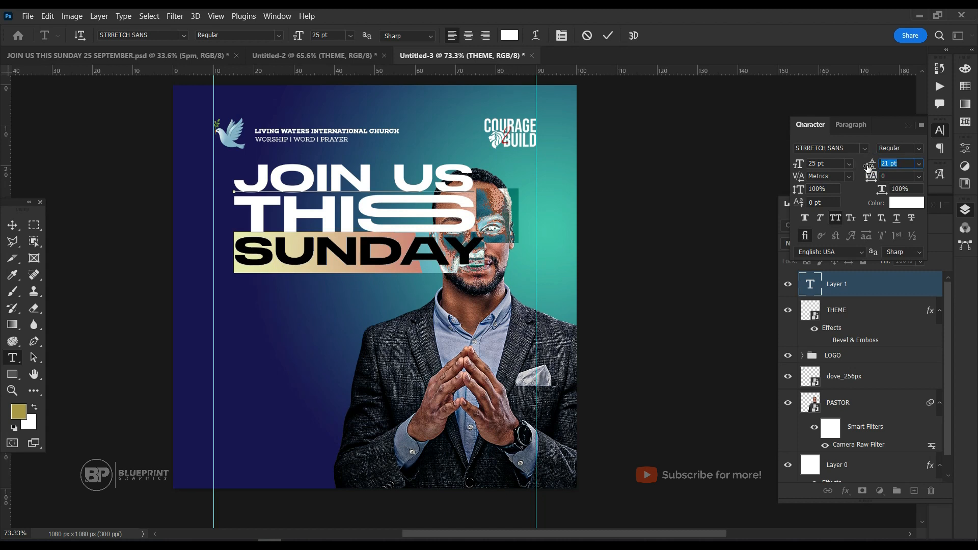
# Align the headline's left edge with the 10% guide and place its layer beneath the PASTOR layer.
pyautogui.click(607, 35)
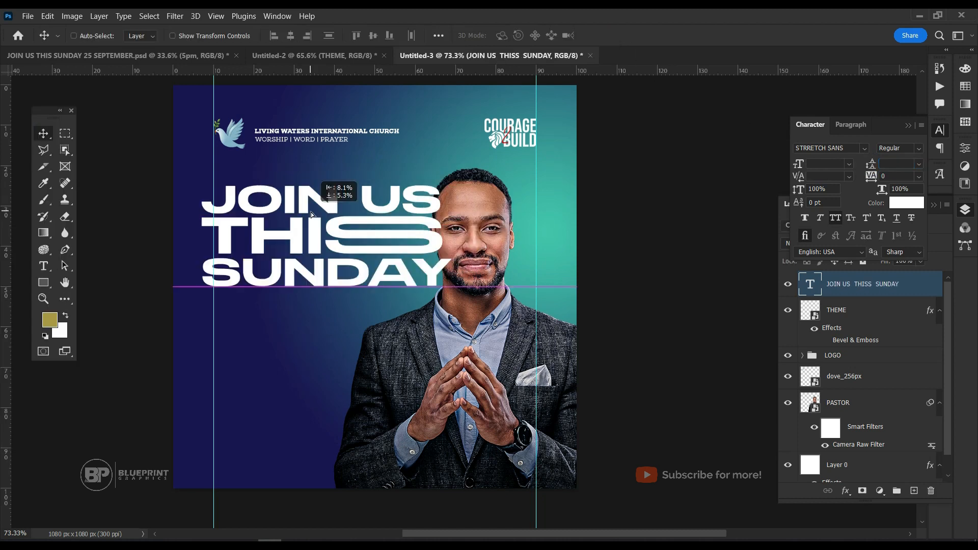
pyautogui.moveTo(310, 212); pyautogui.dragTo(322, 205)
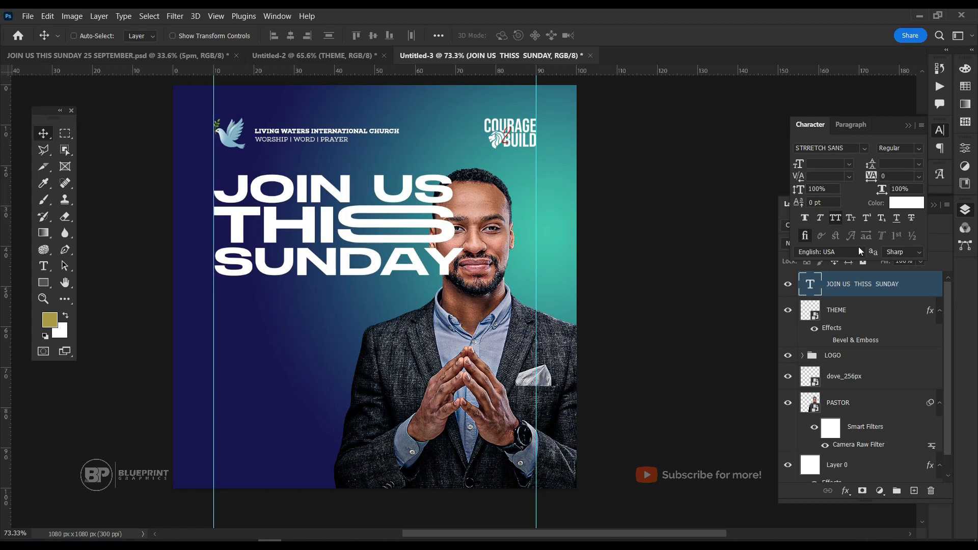
pyautogui.click(907, 126)
pyautogui.moveTo(899, 296); pyautogui.dragTo(882, 421)
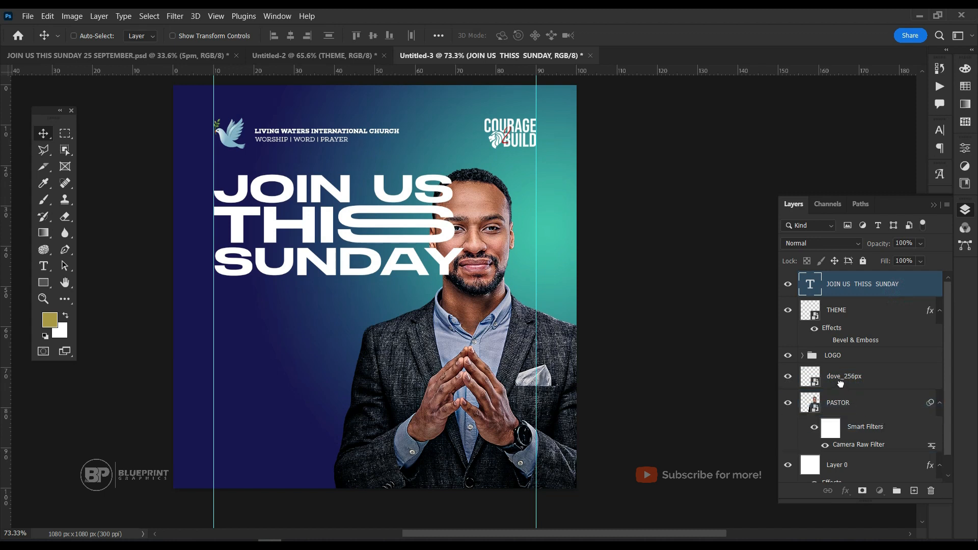
pyautogui.moveTo(841, 383); pyautogui.dragTo(845, 454)
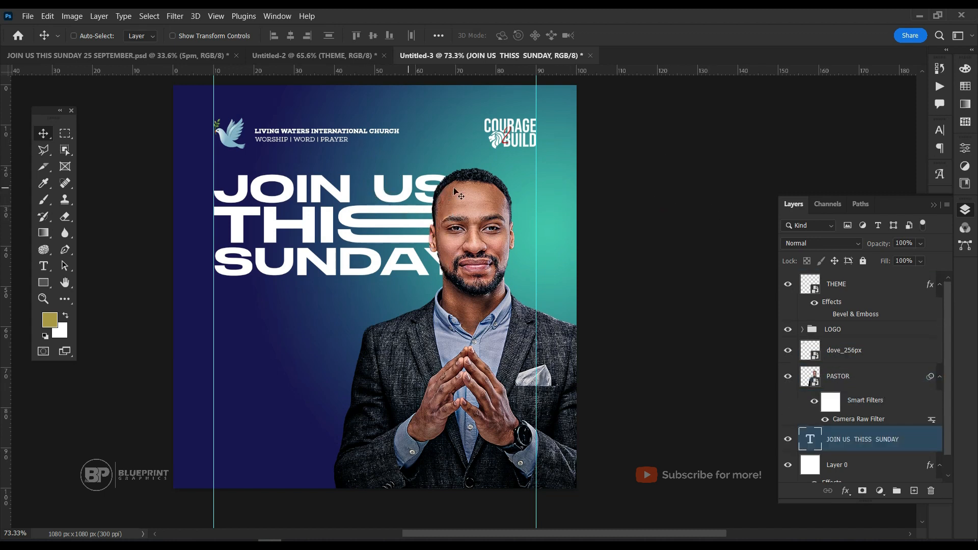
# Set the tracking of the headline text to -25.
pyautogui.click(940, 131)
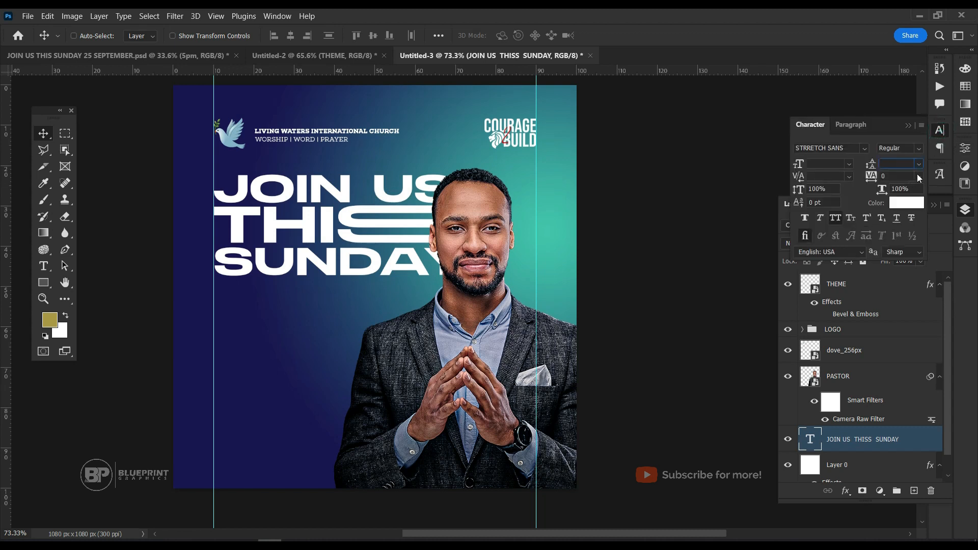
pyautogui.click(922, 176)
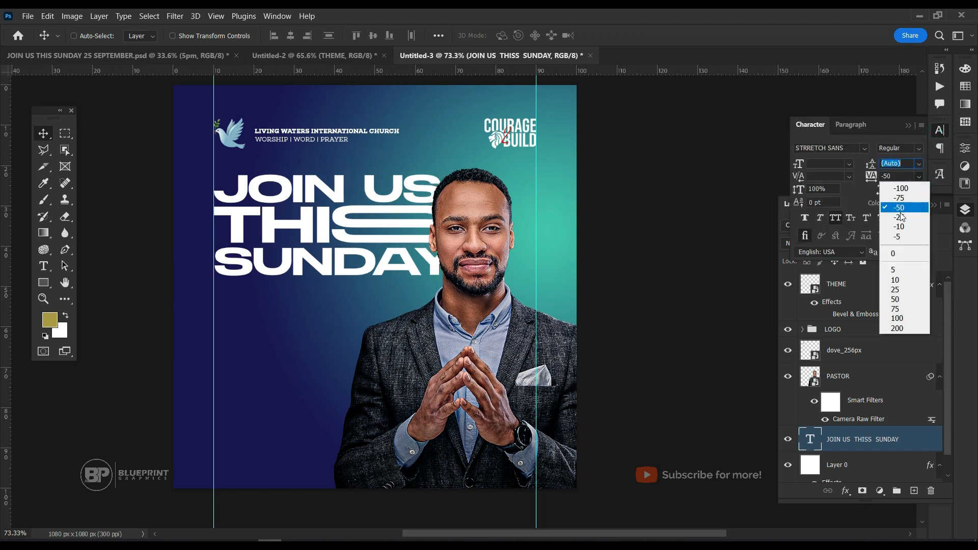
pyautogui.click(899, 217)
pyautogui.click(504, 254)
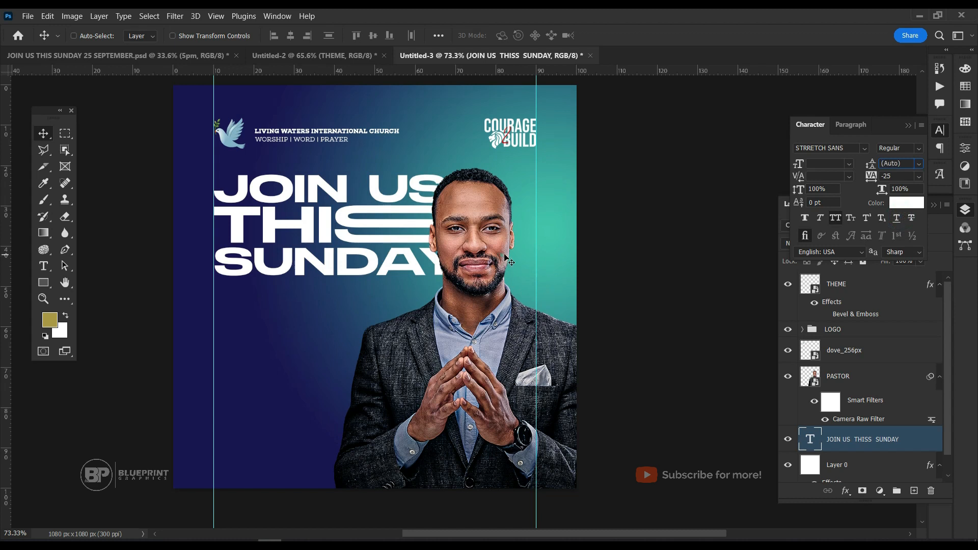
# Nudge the headline slightly upward and shift the pastor portrait right, away from the headline.
pyautogui.hotkey('ctrl', 't')
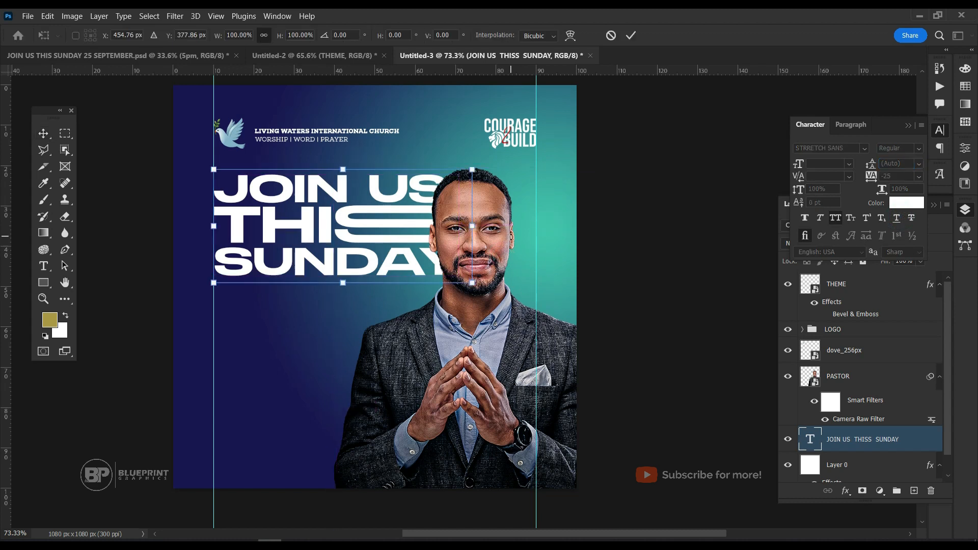
pyautogui.press('Return')
pyautogui.keyDown('ctrl'); pyautogui.click(463, 229); pyautogui.keyUp('ctrl')
pyautogui.moveTo(496, 295); pyautogui.dragTo(517, 295)
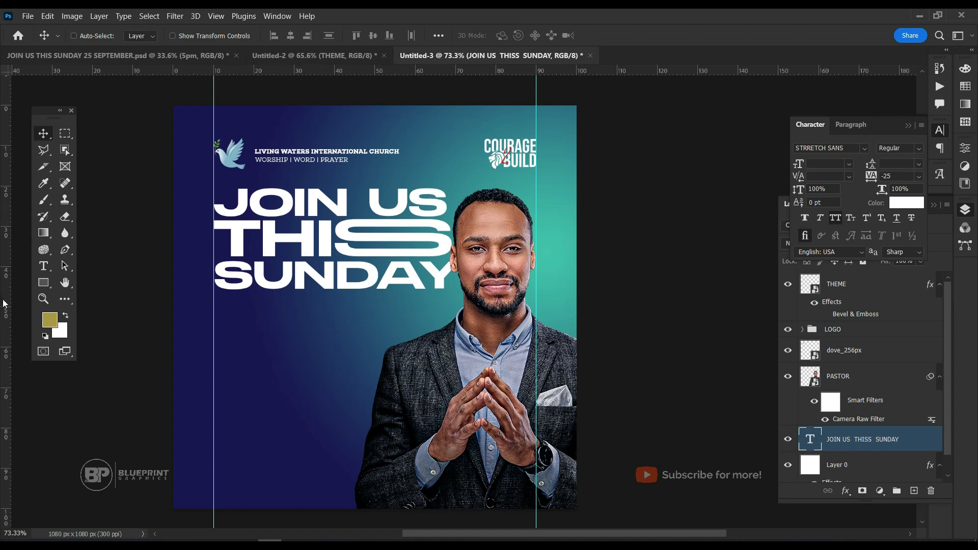
# Following the sample flyer, draw a rectangle about 520 × 166 px below the headline from the 10% guide and round its corners to about 42%.
pyautogui.click(43, 283)
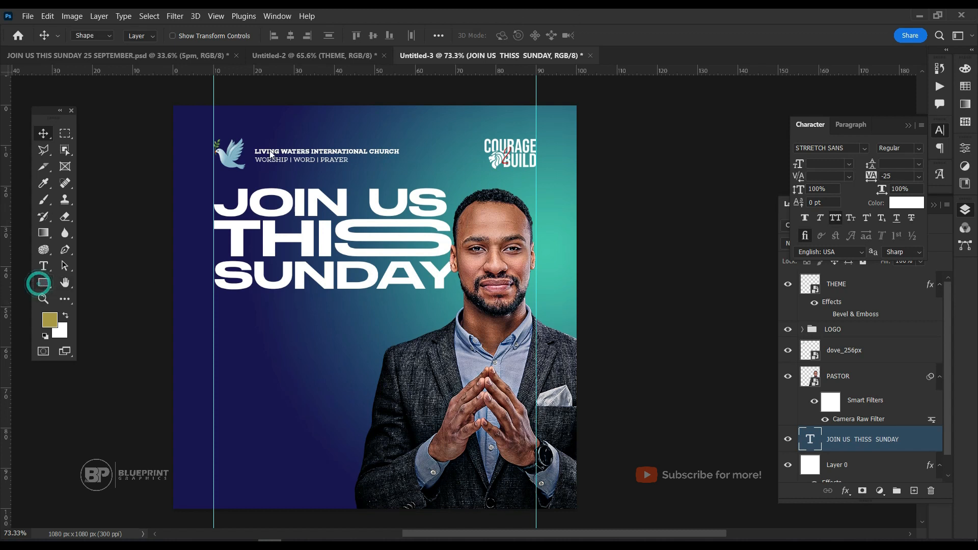
pyautogui.click(136, 57)
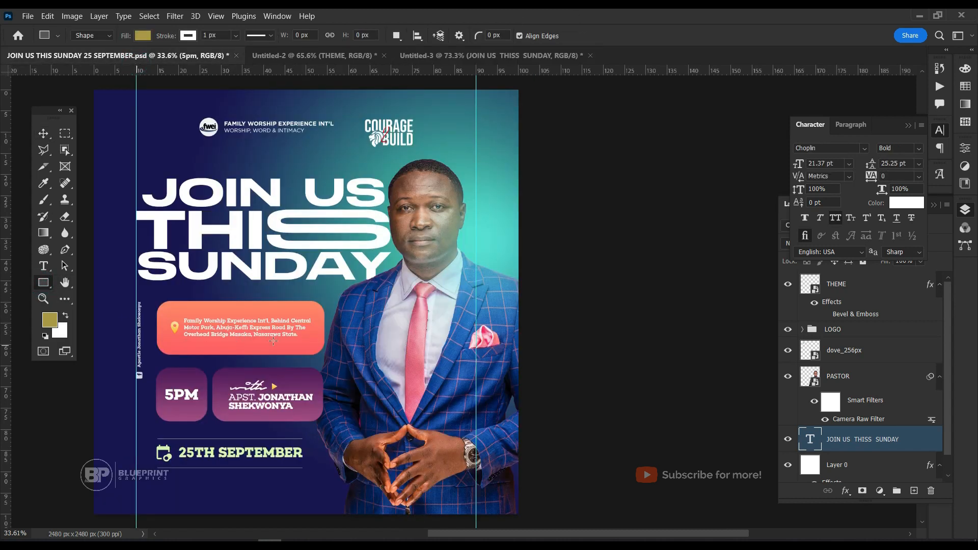
pyautogui.click(450, 55)
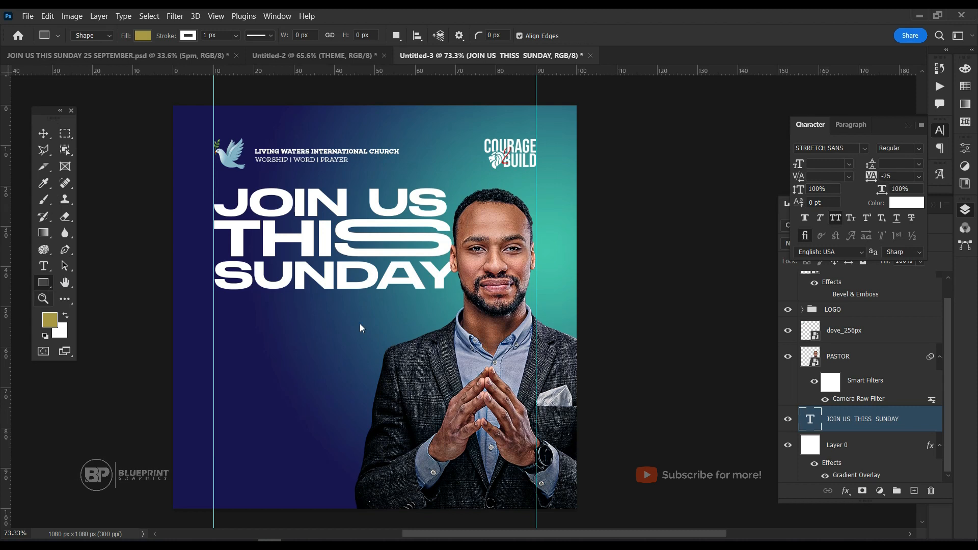
pyautogui.moveTo(216, 309); pyautogui.dragTo(408, 370)
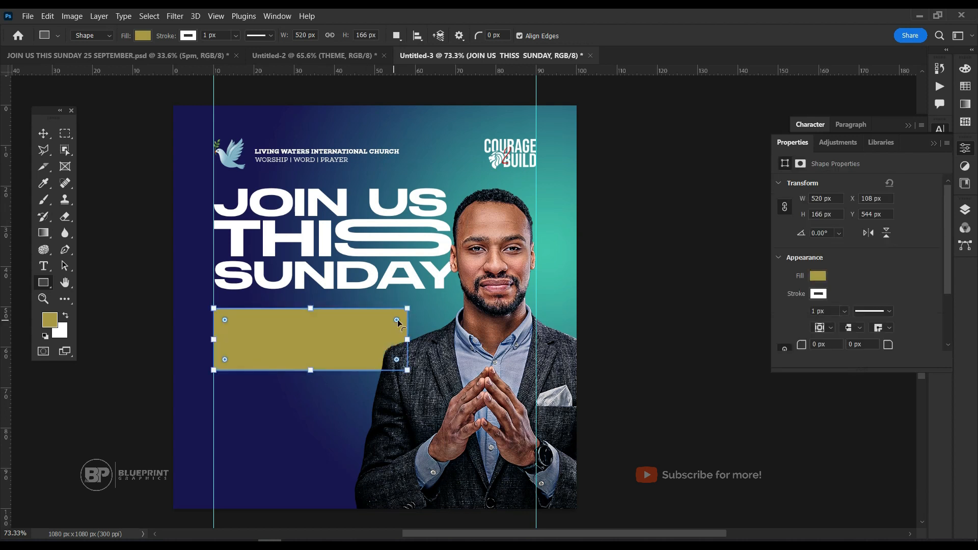
pyautogui.moveTo(398, 320); pyautogui.dragTo(397, 324)
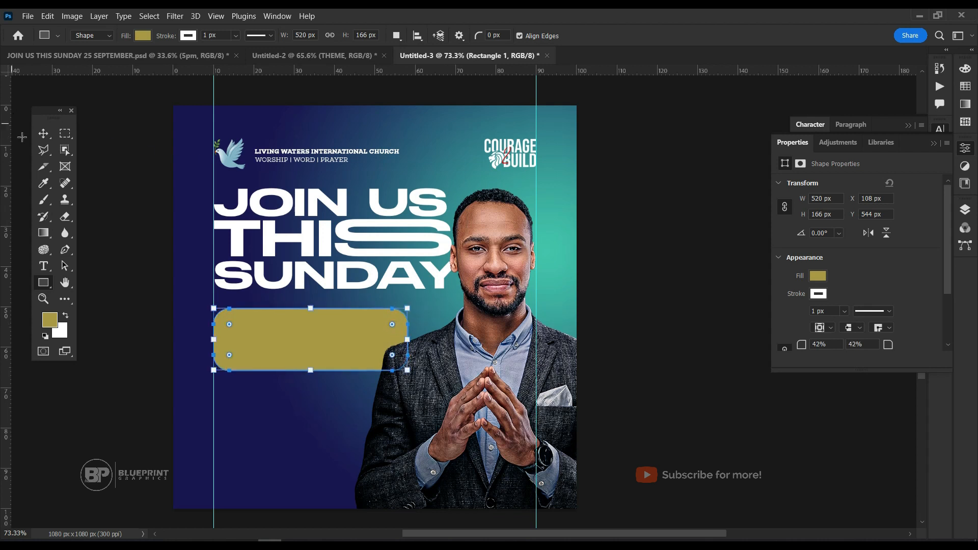
# Remove the stroke from the rounded rectangle below the headline.
pyautogui.click(43, 133)
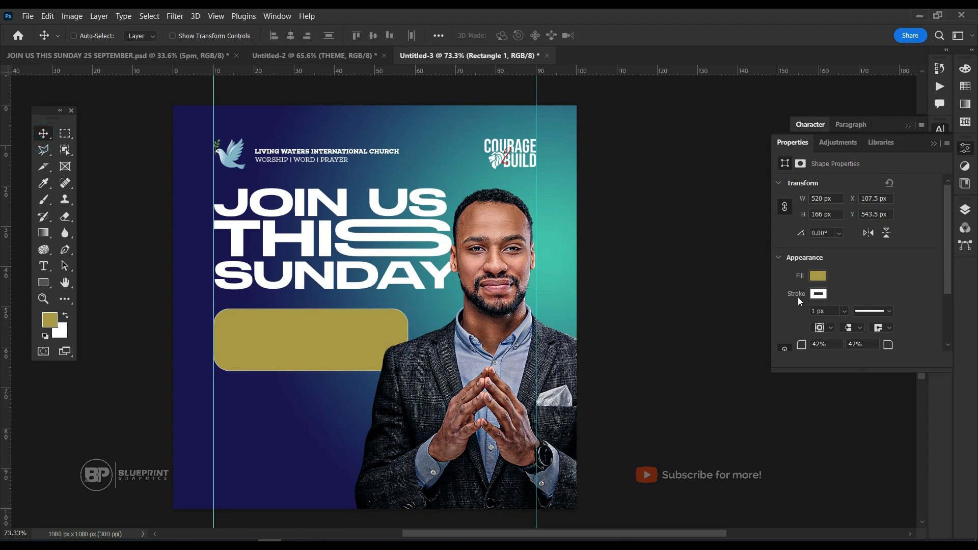
pyautogui.click(817, 294)
pyautogui.click(791, 318)
# Place the Rectangle 1 layer above PASTOR and move the shape slightly down from the headline.
pyautogui.click(966, 214)
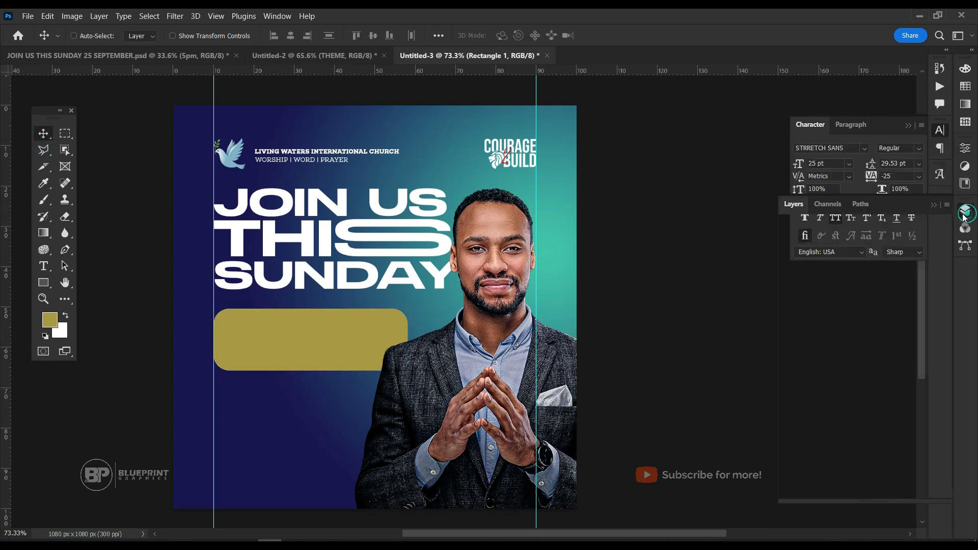
pyautogui.moveTo(874, 429); pyautogui.dragTo(872, 351)
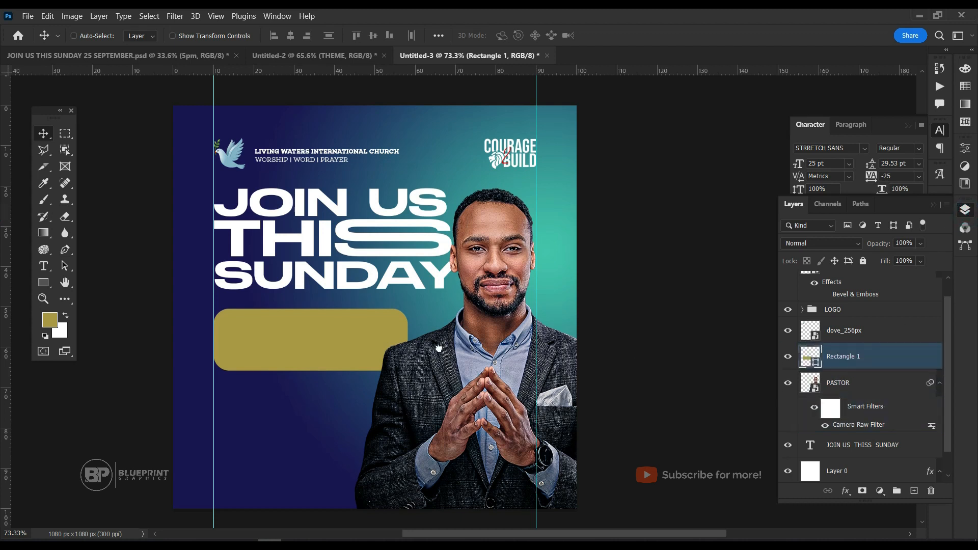
pyautogui.moveTo(349, 337); pyautogui.dragTo(349, 344)
# Add a Gradient Overlay effect to the rounded rectangle and set its style to Linear.
pyautogui.click(845, 492)
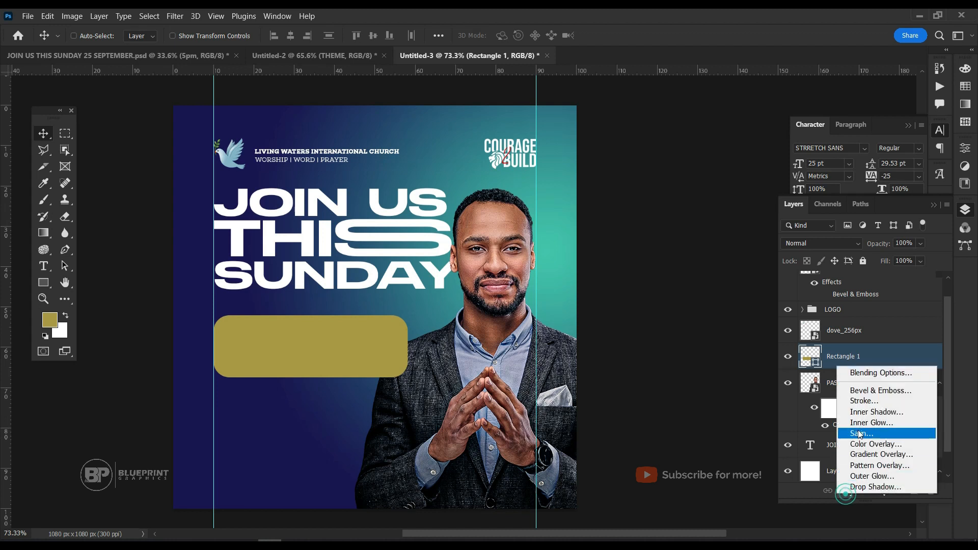
pyautogui.click(866, 450)
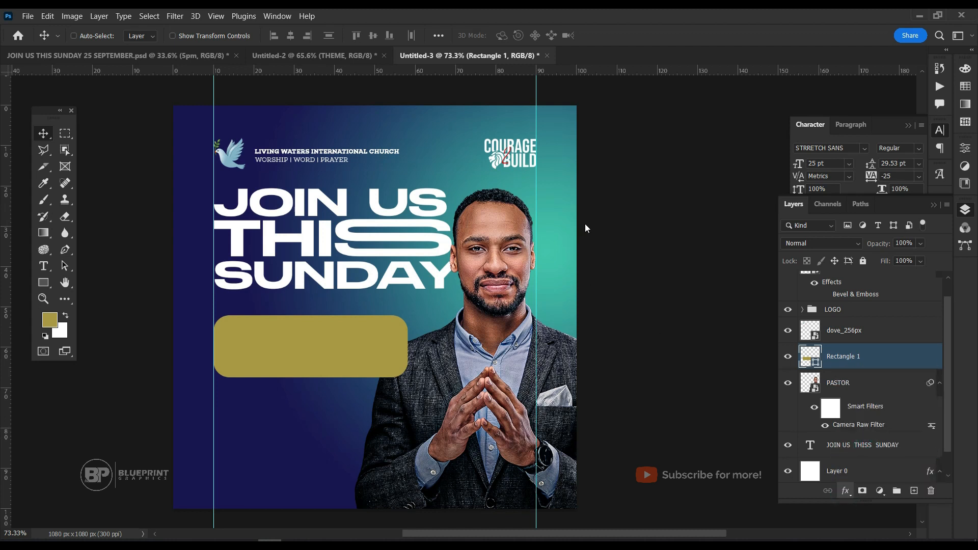
pyautogui.moveTo(446, 122); pyautogui.dragTo(656, 161)
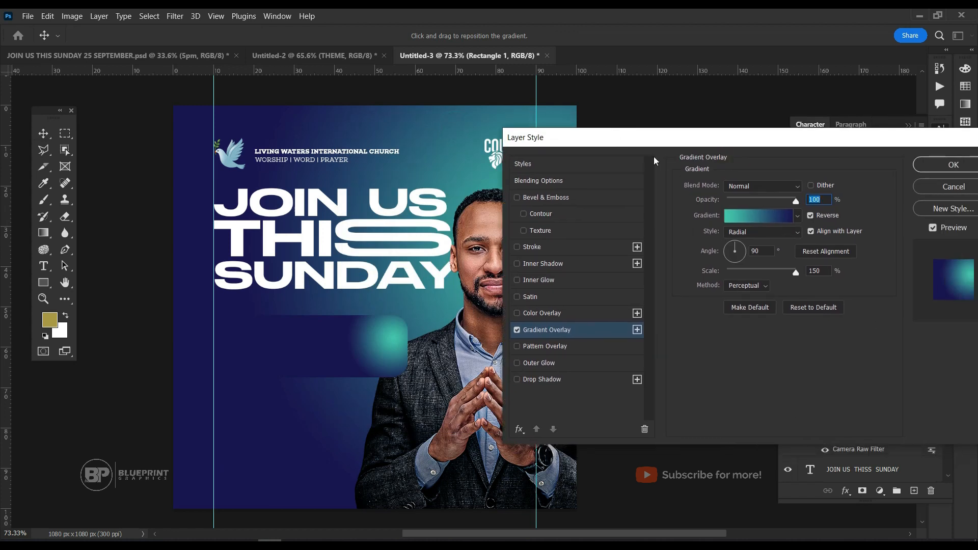
pyautogui.click(752, 233)
pyautogui.click(750, 244)
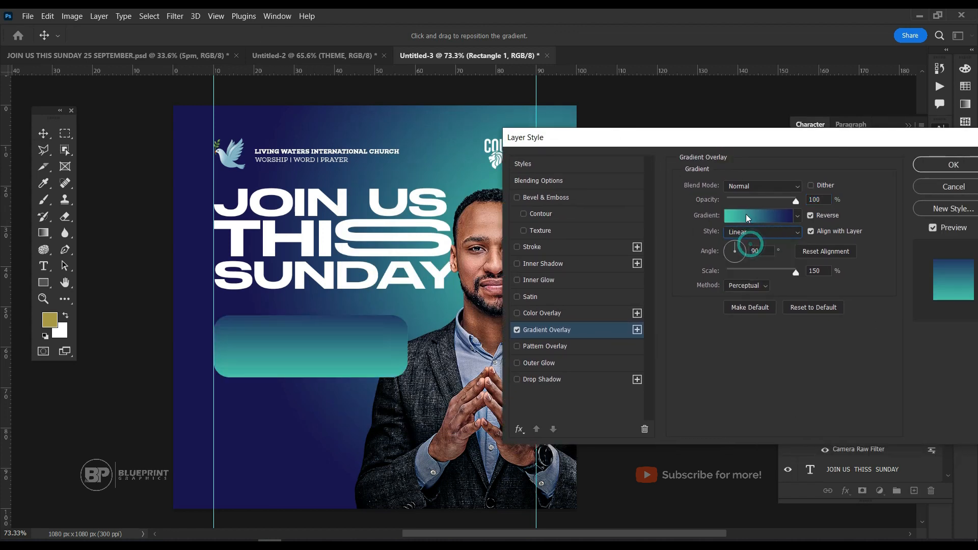
# Set the dark blue stop at location 0 of the rounded rectangle's gradient overlay to FF5E62.
pyautogui.click(747, 218)
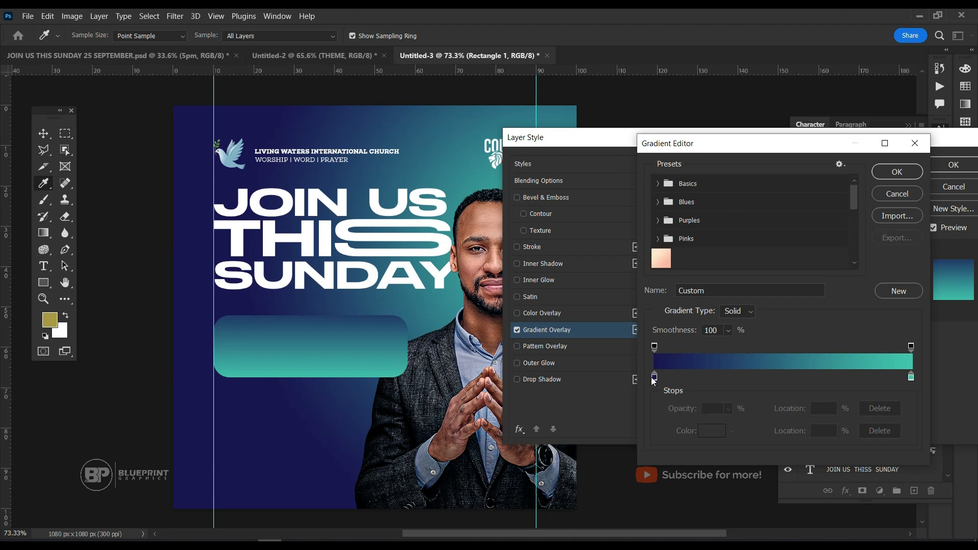
pyautogui.click(653, 378)
pyautogui.click(718, 432)
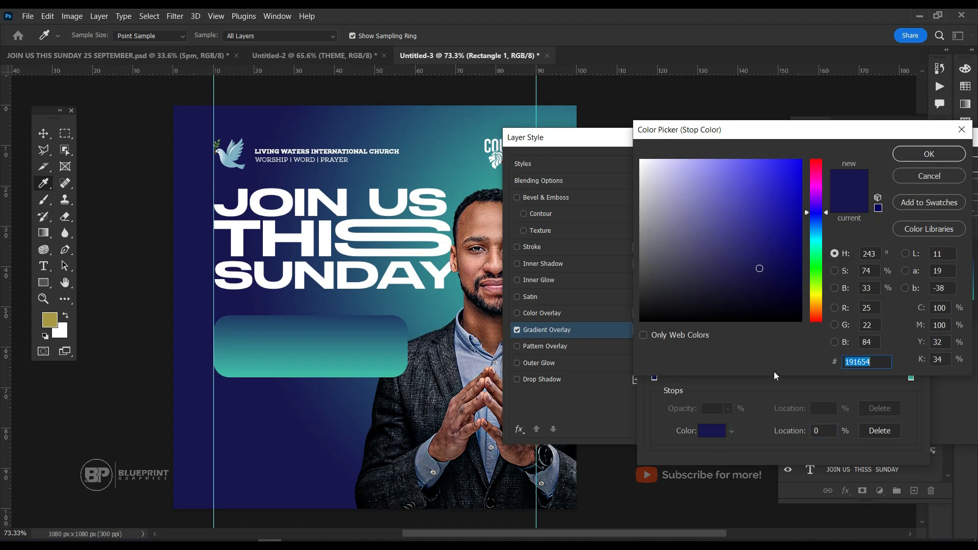
pyautogui.write('FF')
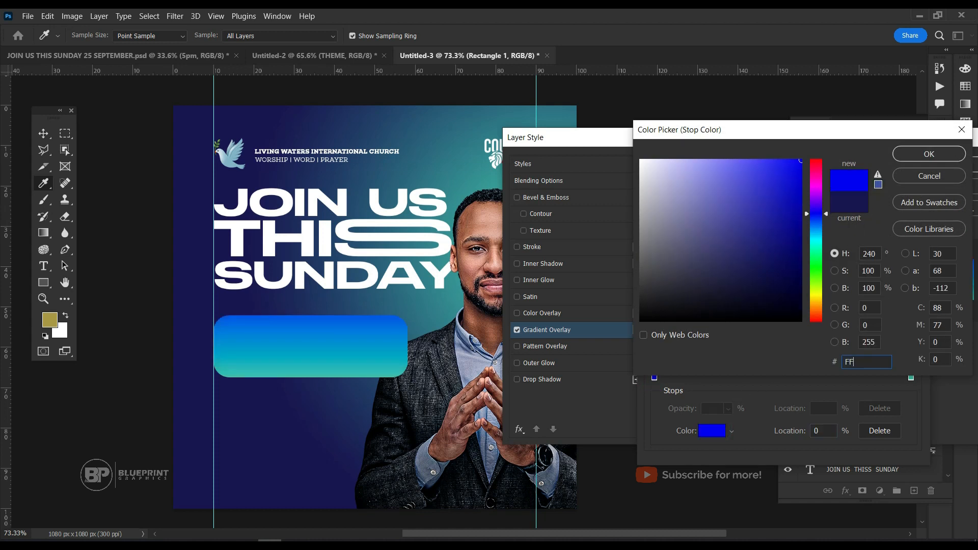
pyautogui.write('5')
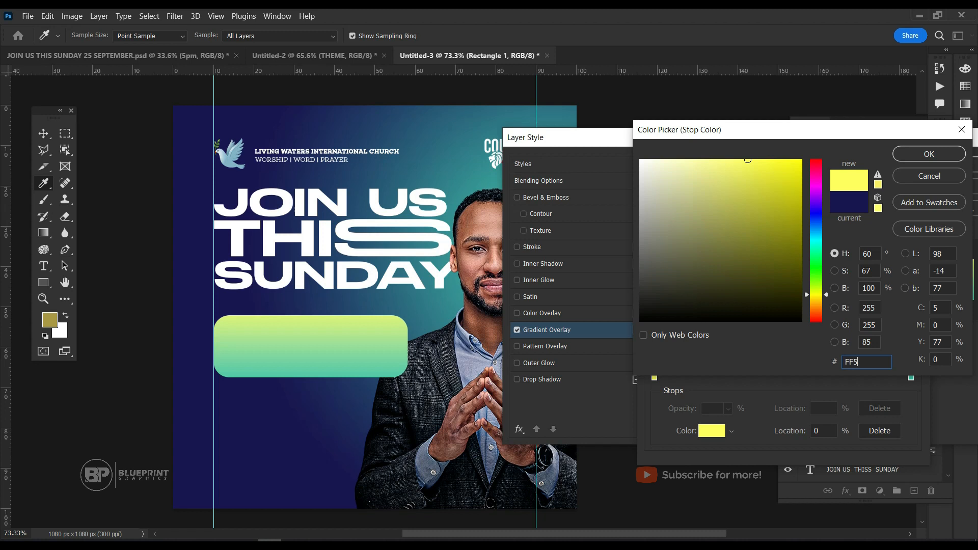
pyautogui.write('E62')
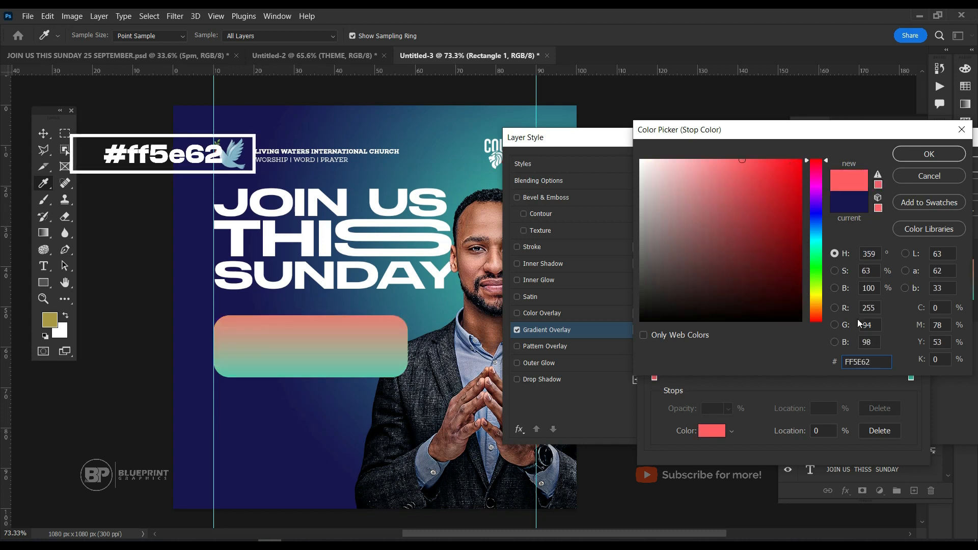
pyautogui.click(915, 155)
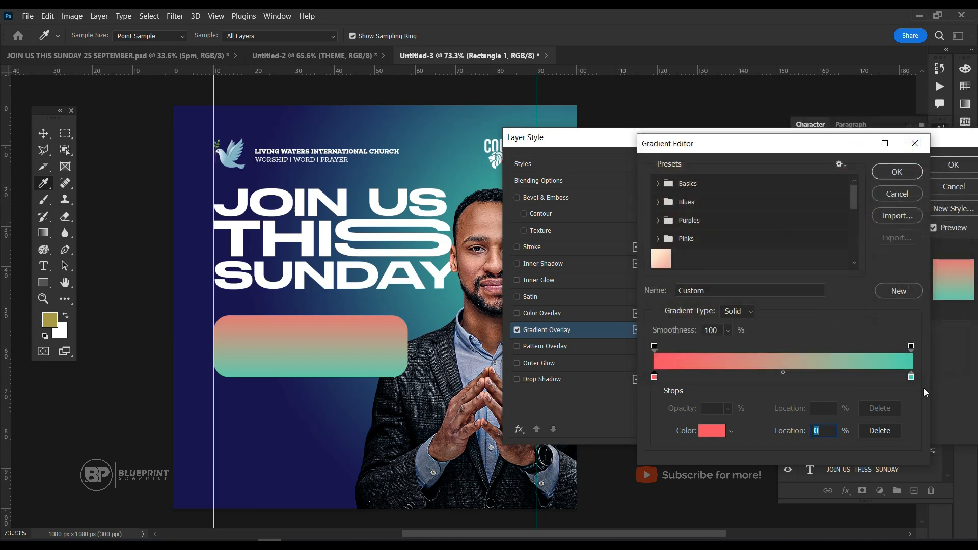
# Set the teal stop at location 100 of the rounded rectangle's gradient to FF9966.
pyautogui.click(911, 377)
pyautogui.click(704, 433)
pyautogui.write('FF')
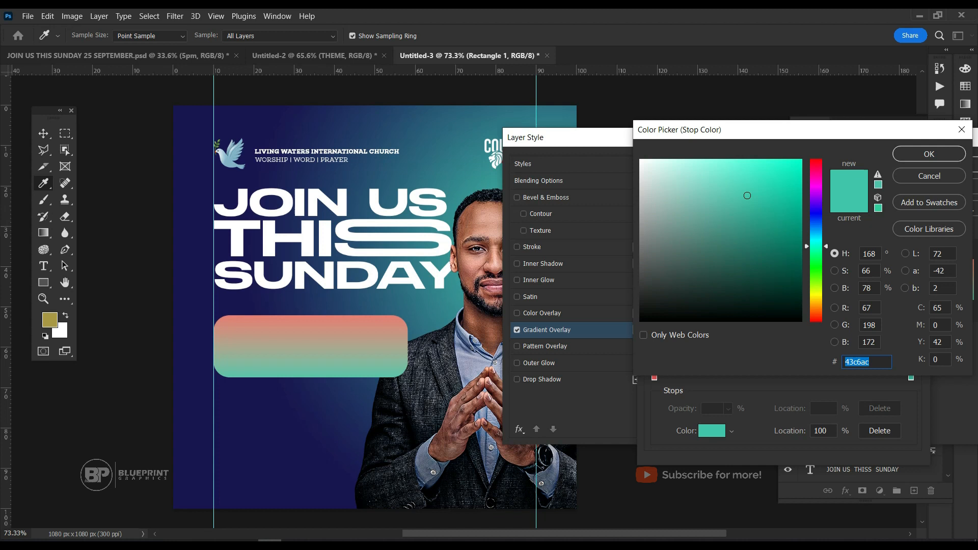
pyautogui.write('996')
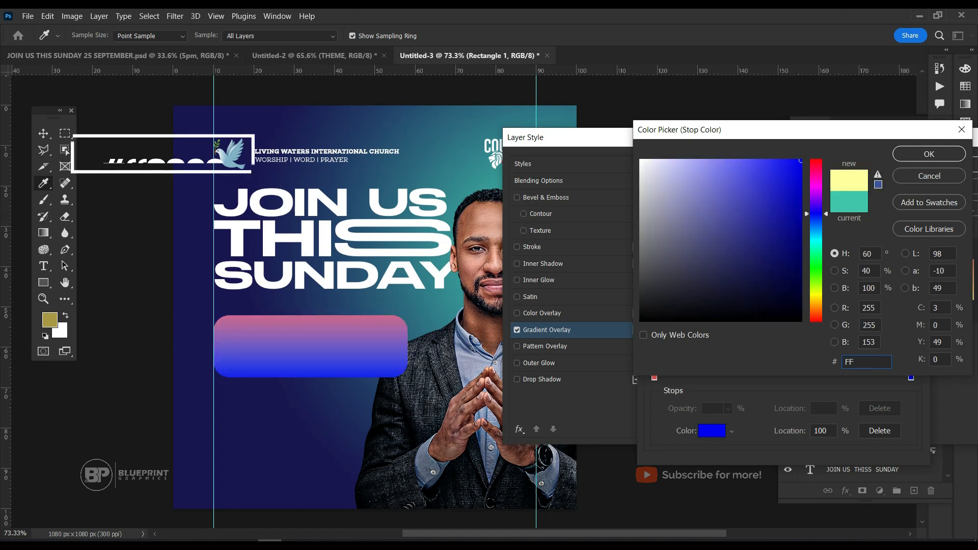
pyautogui.write('6')
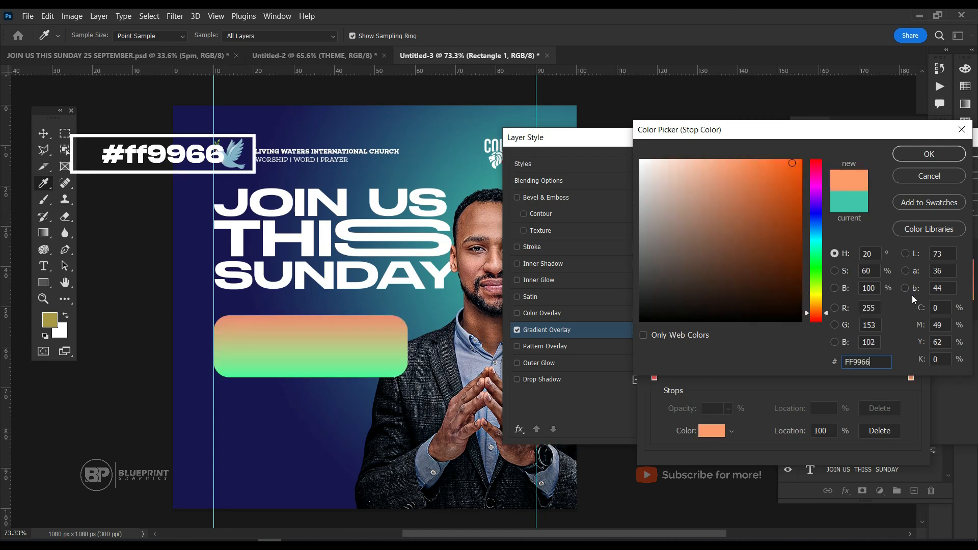
pyautogui.click(922, 156)
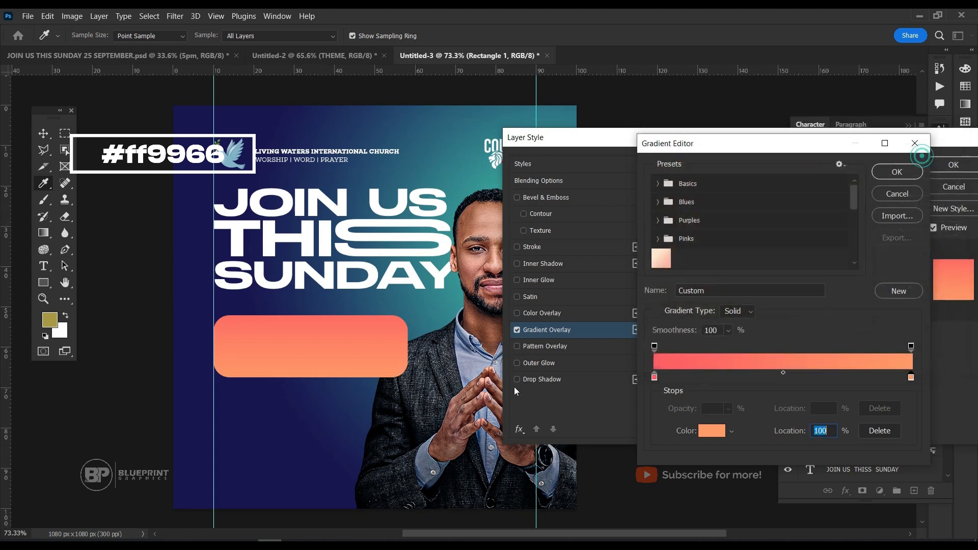
# Accept the edited gradient, turn off Reverse for the overlay and apply the layer style.
pyautogui.click(954, 169)
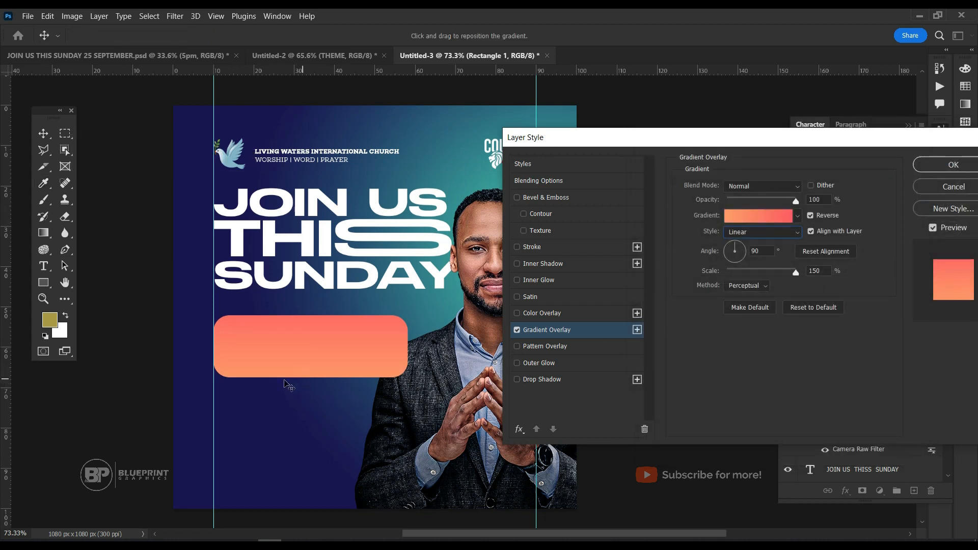
pyautogui.click(811, 216)
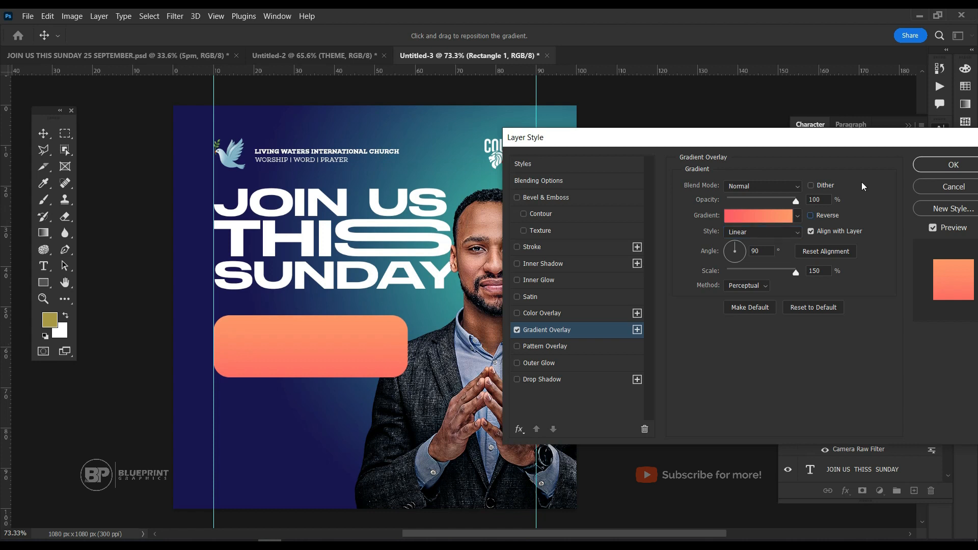
pyautogui.click(930, 166)
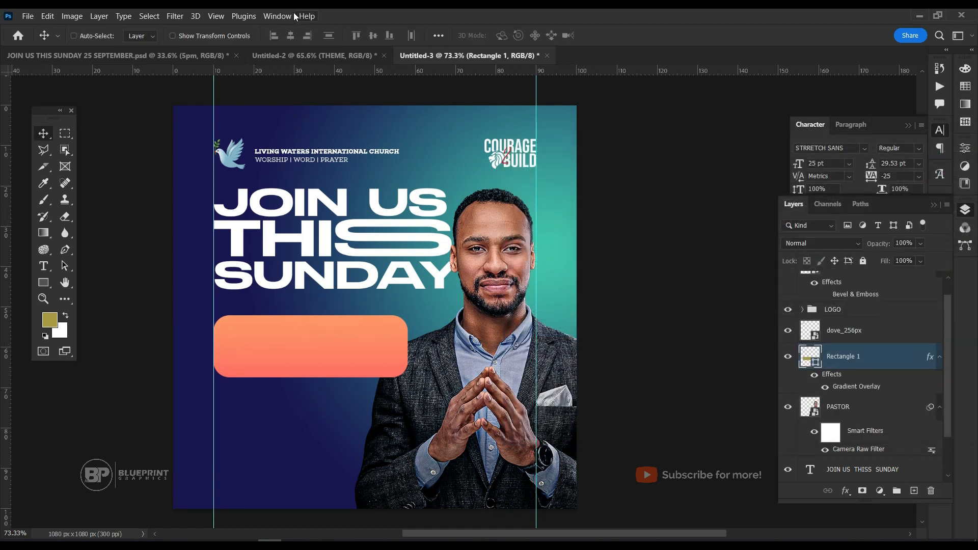
# Bring the Address group from the Untitled-2 document into the flyer and place it on the orange rounded rectangle.
pyautogui.click(304, 56)
pyautogui.keyDown('ctrl'); pyautogui.click(469, 352); pyautogui.keyUp('ctrl')
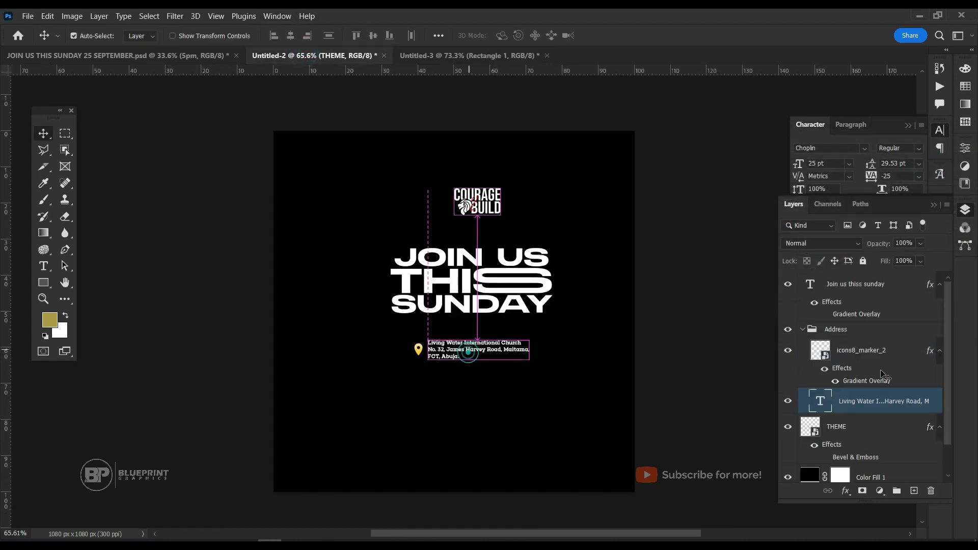
pyautogui.click(803, 330)
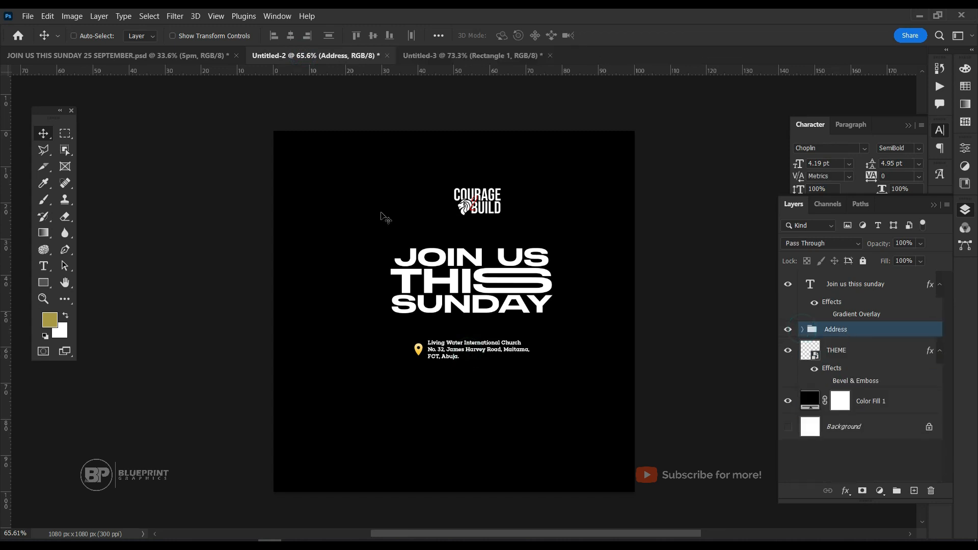
pyautogui.moveTo(459, 320); pyautogui.dragTo(315, 340)
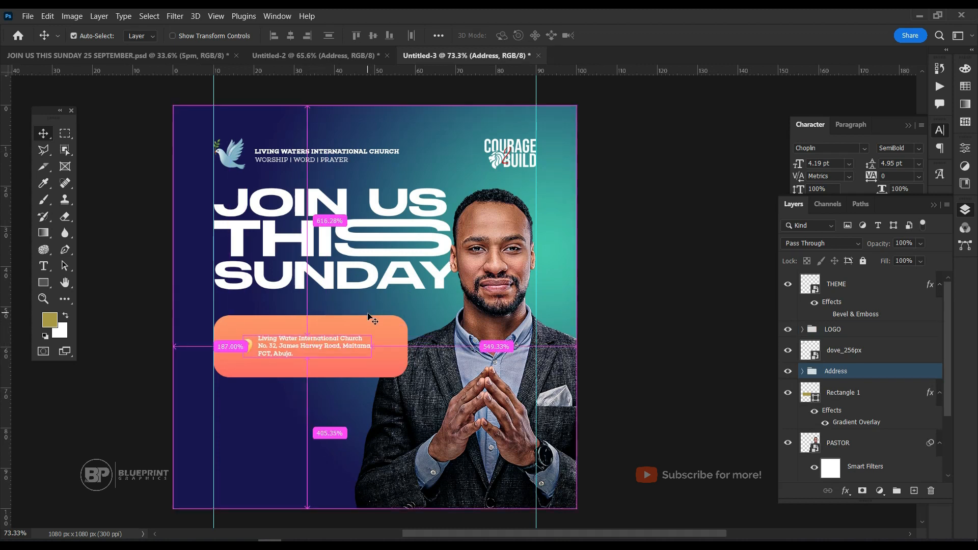
# Enlarge the address block inside the orange rounded rectangle and group it with the rectangle.
pyautogui.hotkey('ctrl', 't')
pyautogui.moveTo(373, 330); pyautogui.dragTo(383, 329)
pyautogui.press('Return')
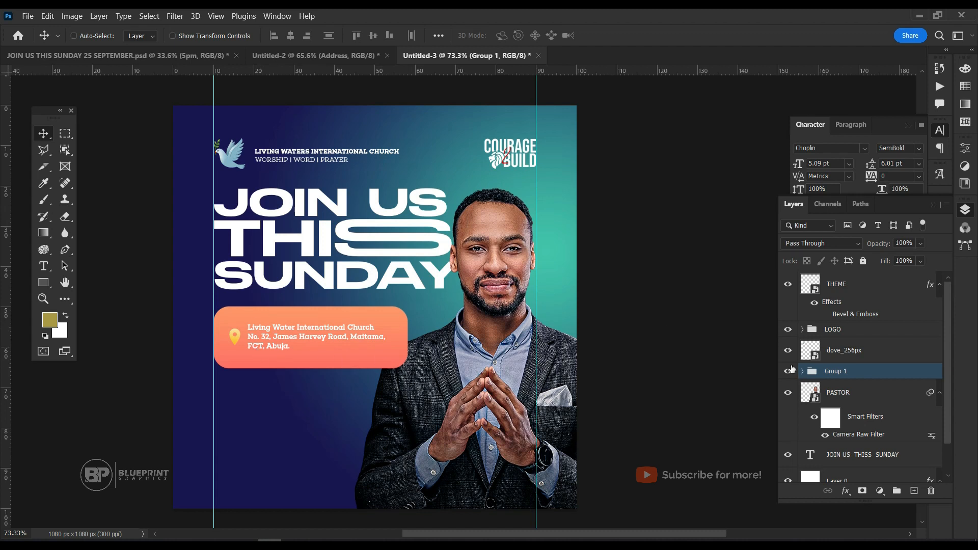
# Duplicate the orange rounded rectangle and place the copy directly below the address box.
pyautogui.keyDown('ctrl'); pyautogui.click(371, 321); pyautogui.keyUp('ctrl')
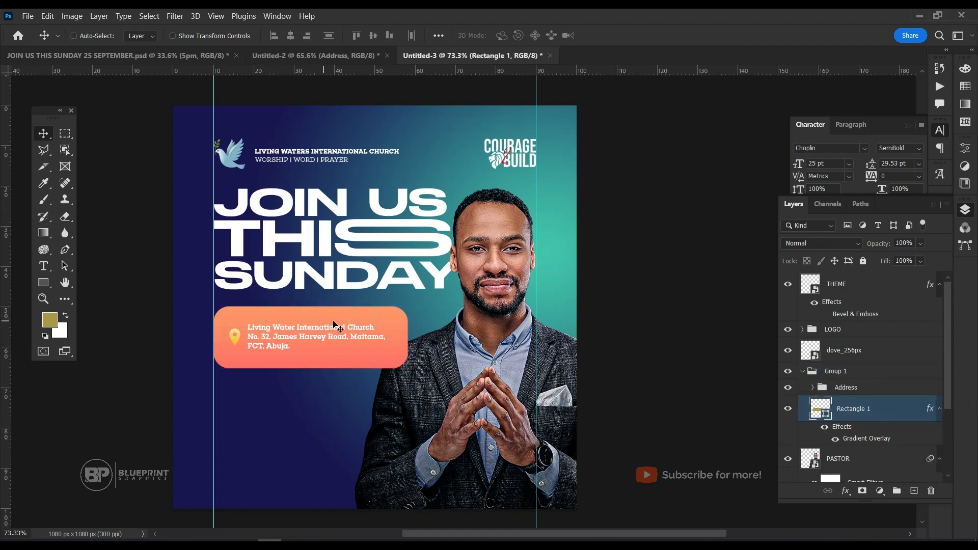
pyautogui.hotkey('ctrl', 'j')
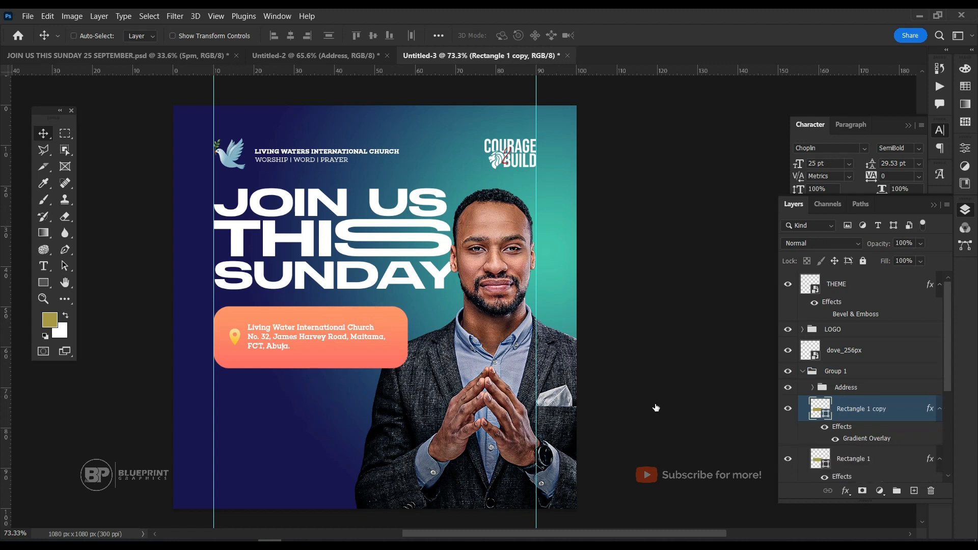
pyautogui.moveTo(374, 374); pyautogui.dragTo(373, 393)
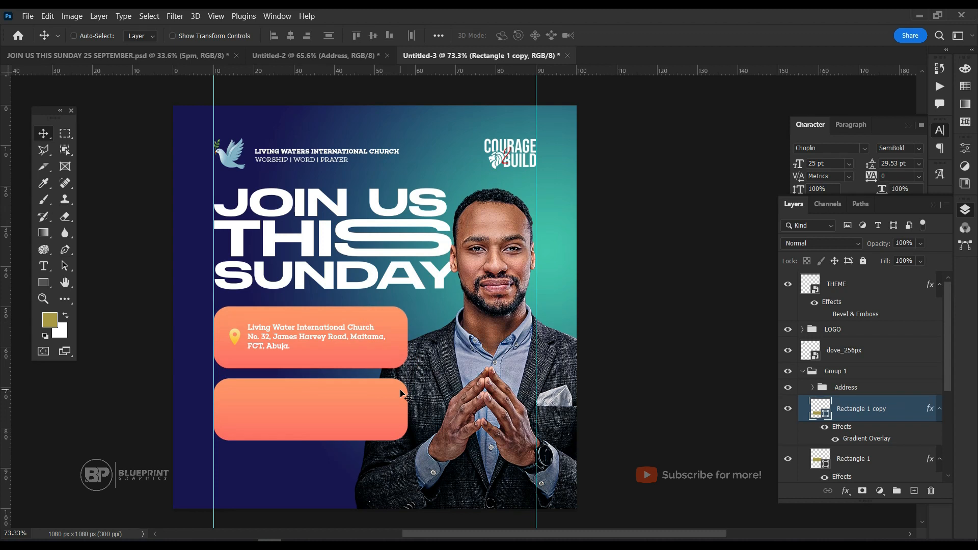
# Narrow the duplicated rectangle to about 39% of its width, keeping its left edge on the 10% guide.
pyautogui.hotkey('ctrl', 't')
pyautogui.moveTo(410, 409); pyautogui.dragTo(297, 410)
pyautogui.press('Return')
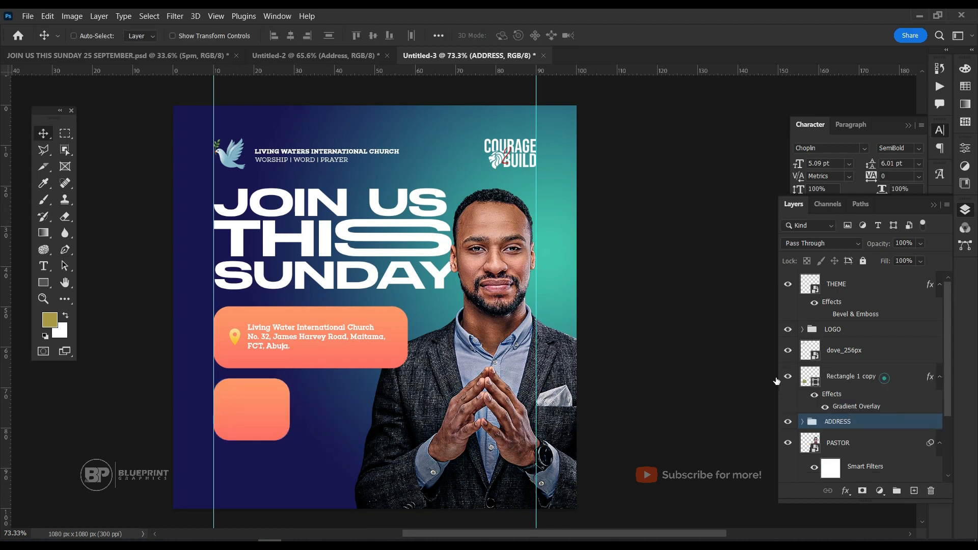
# Set the stop at location 0 of the Rectangle 1 copy layer's gradient overlay to 3c1053.
pyautogui.click(884, 376)
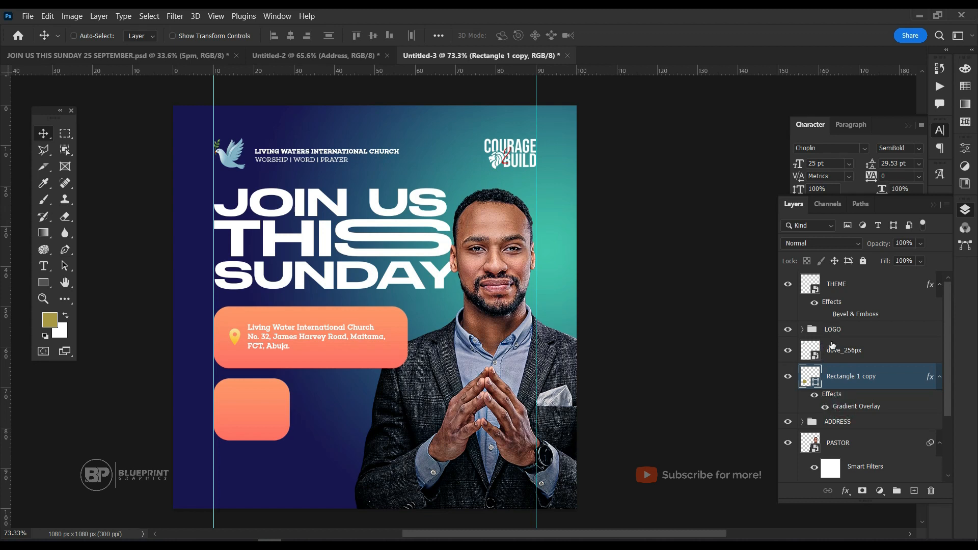
pyautogui.moveTo(575, 135); pyautogui.dragTo(641, 131)
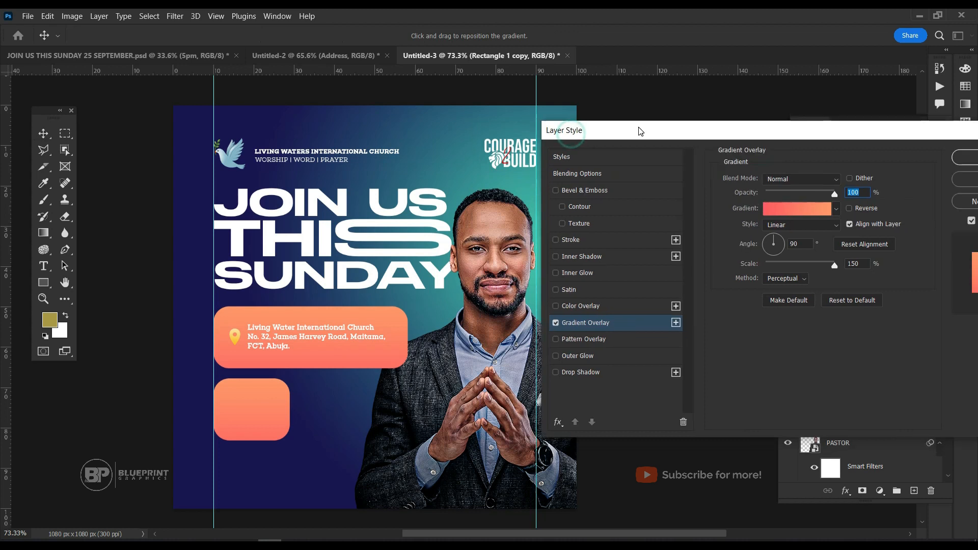
pyautogui.click(784, 208)
pyautogui.click(654, 377)
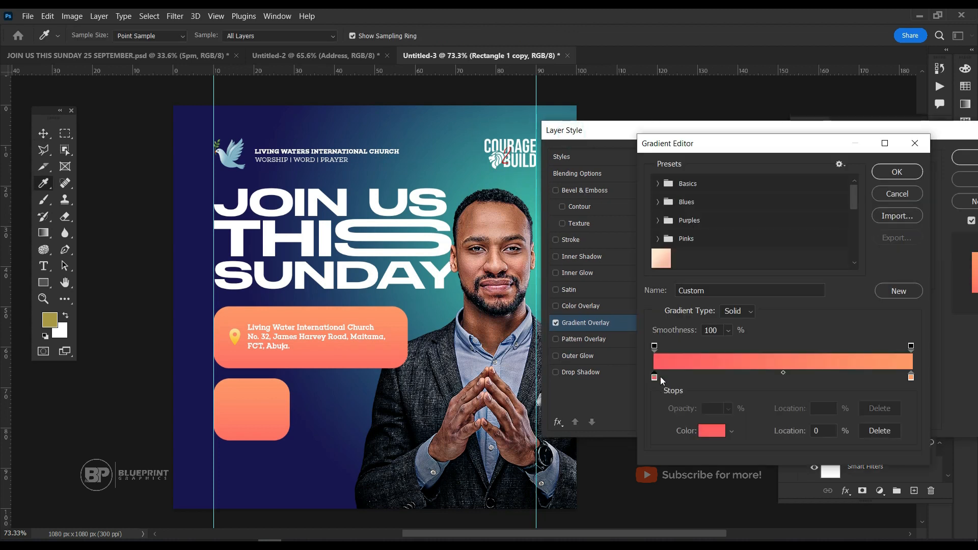
pyautogui.click(712, 430)
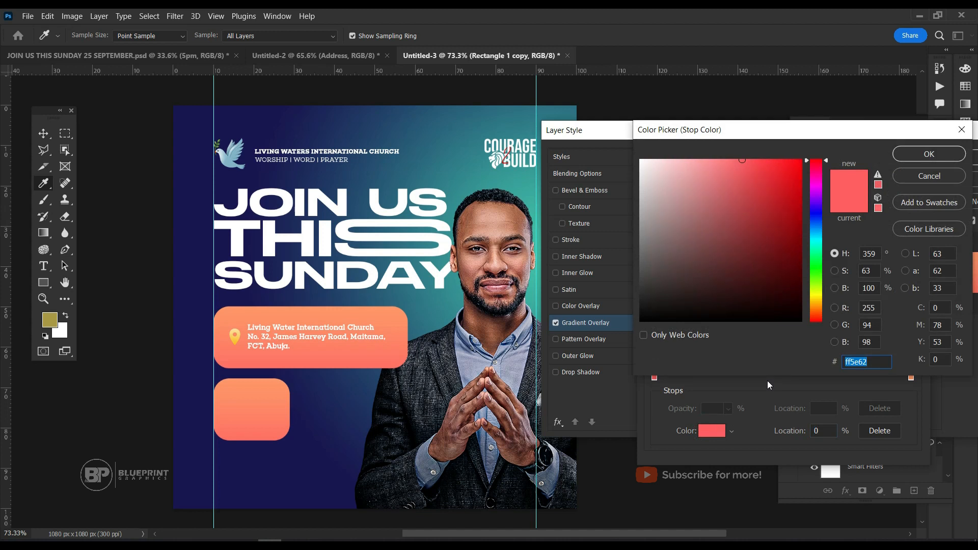
pyautogui.write('3')
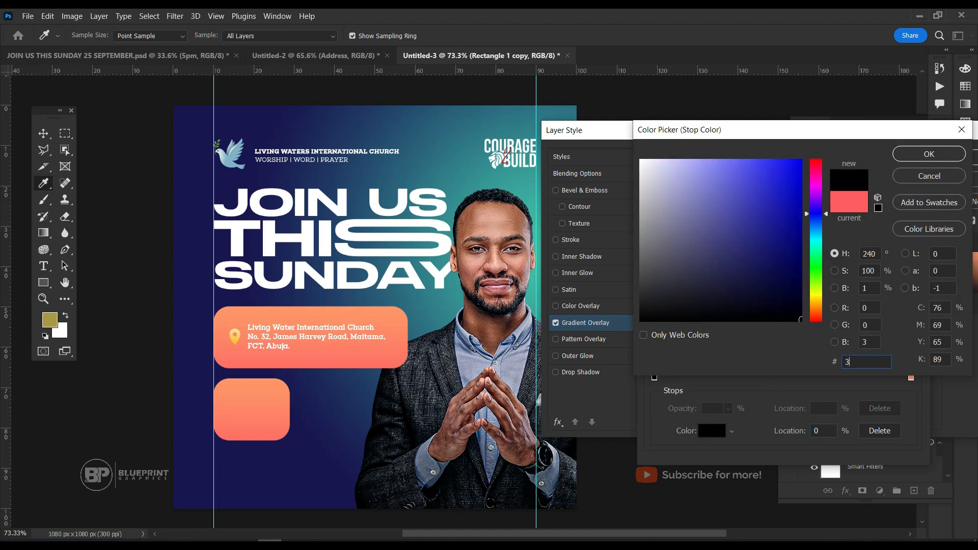
pyautogui.write('c10')
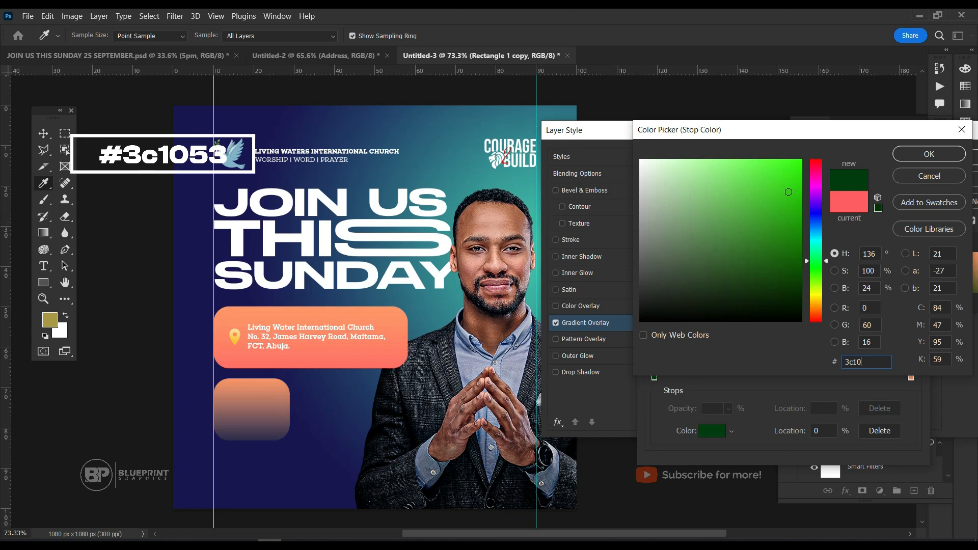
pyautogui.write('53')
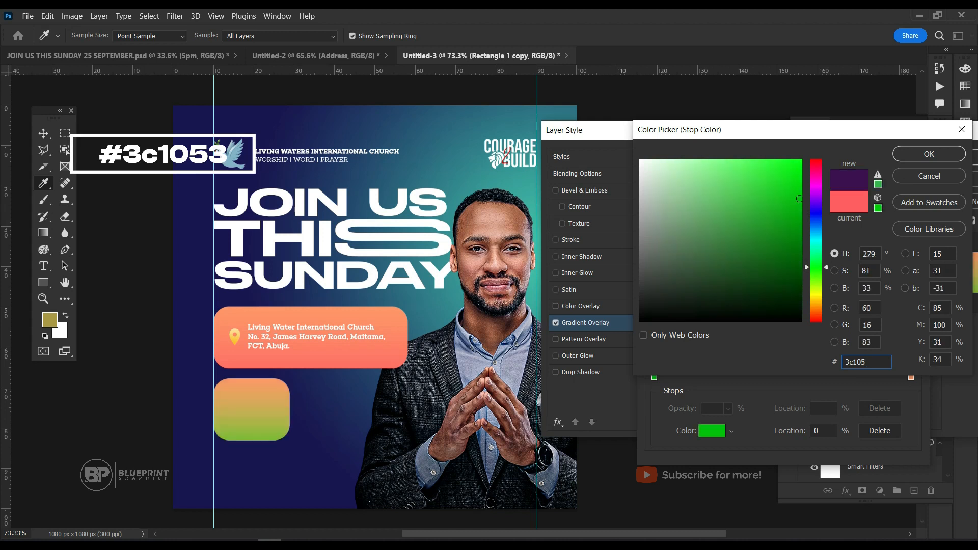
pyautogui.click(956, 154)
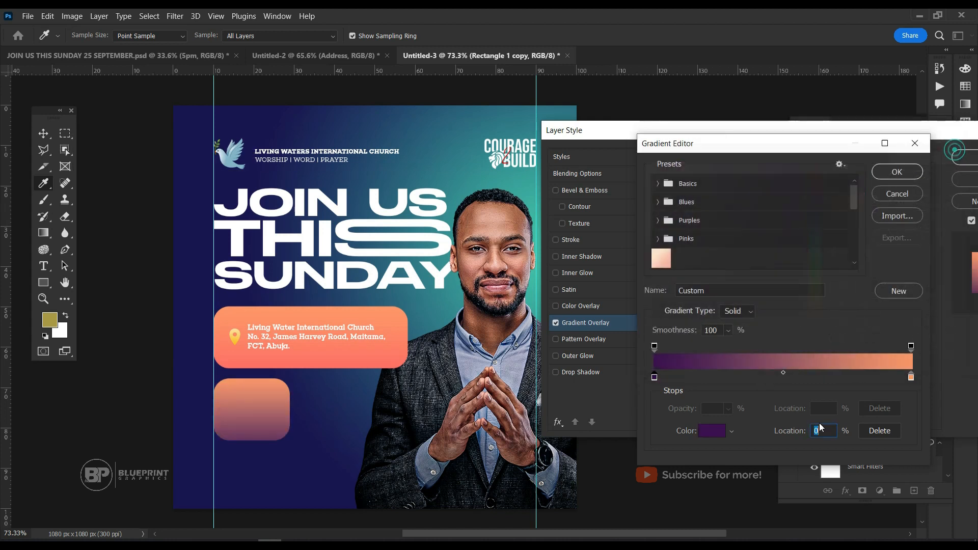
# Set the small box's gradient stop at location 100 to ad5389 and move the color midpoint to 87%.
pyautogui.click(912, 377)
pyautogui.click(711, 431)
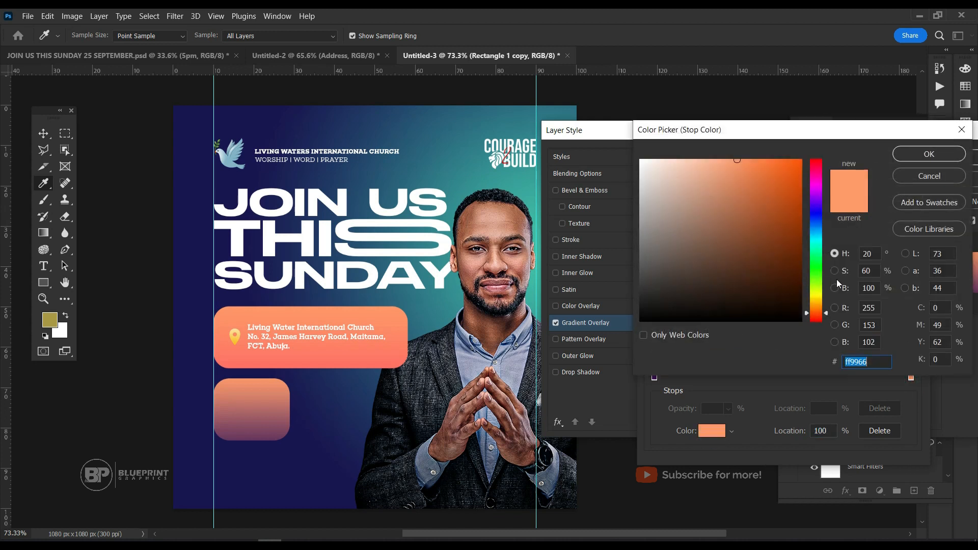
pyautogui.write('ad')
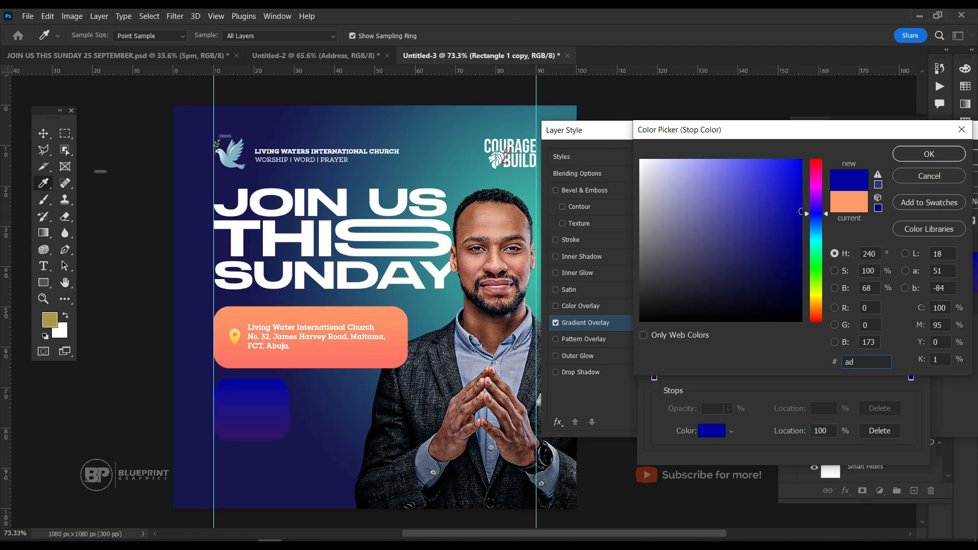
pyautogui.write('5')
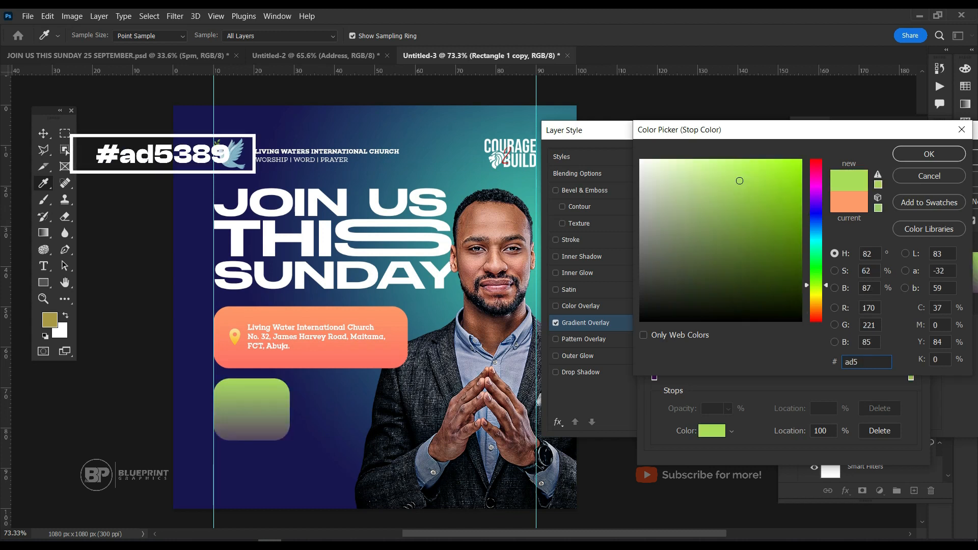
pyautogui.write('3')
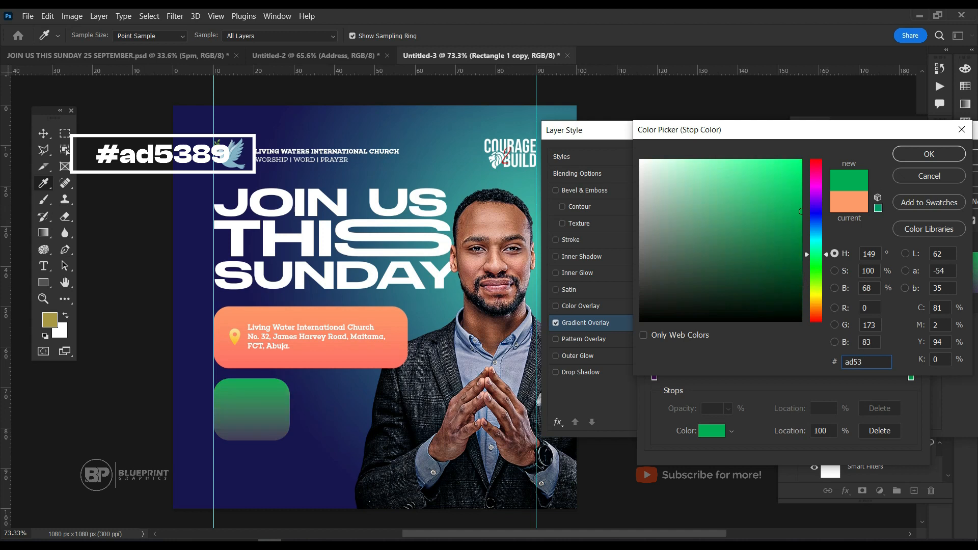
pyautogui.write('89')
pyautogui.press('Return')
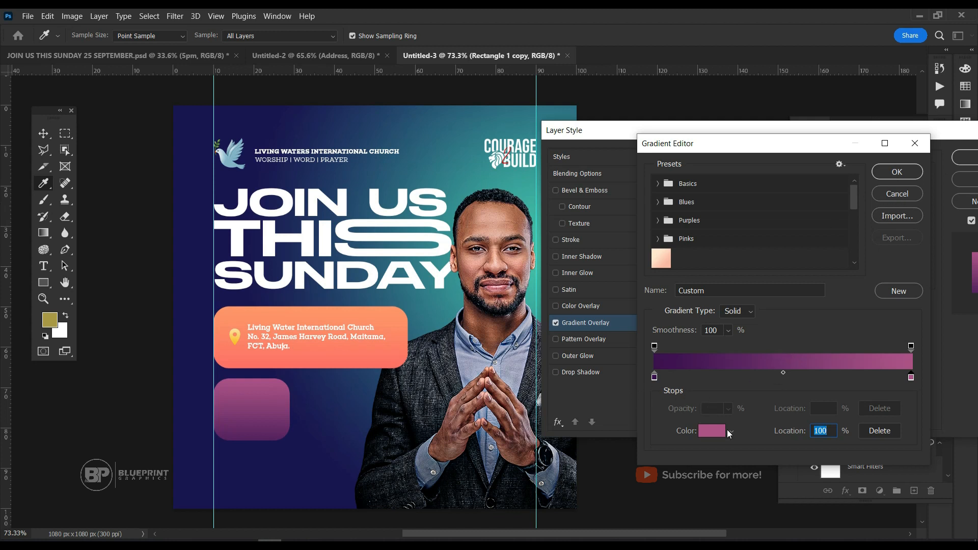
pyautogui.moveTo(785, 373); pyautogui.dragTo(878, 373)
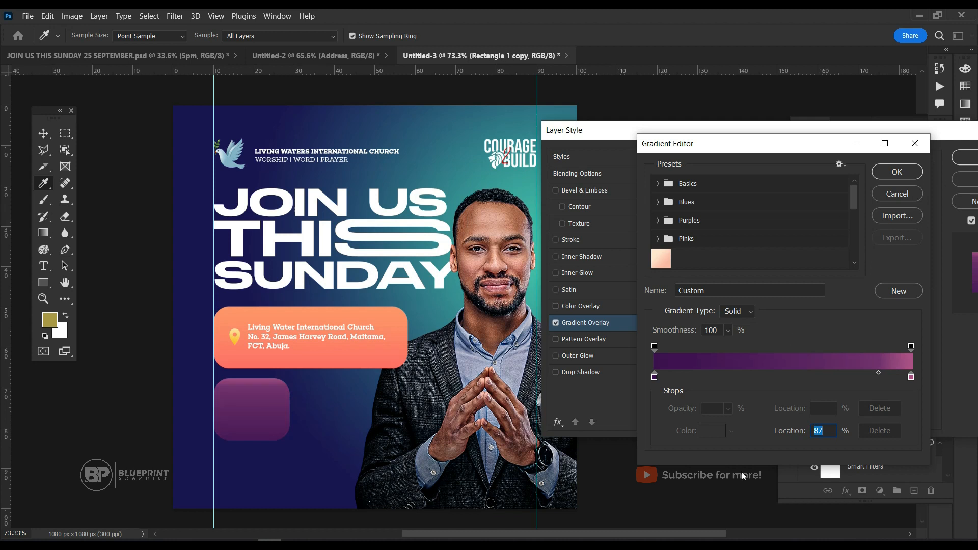
# Accept the small box's custom purple gradient, adjust the gradient's position within the box, and apply the gradient overlay.
pyautogui.doubleClick(655, 377)
pyautogui.click(952, 153)
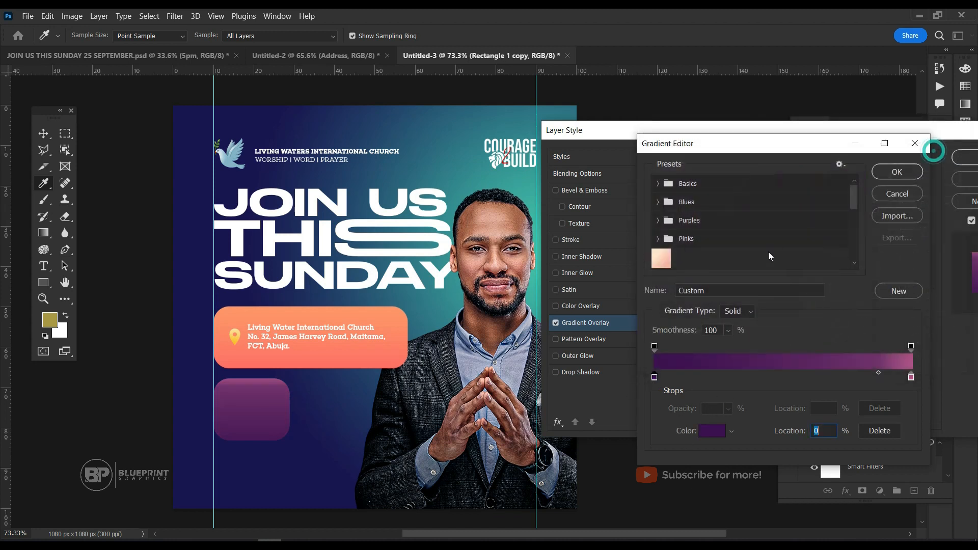
pyautogui.click(897, 173)
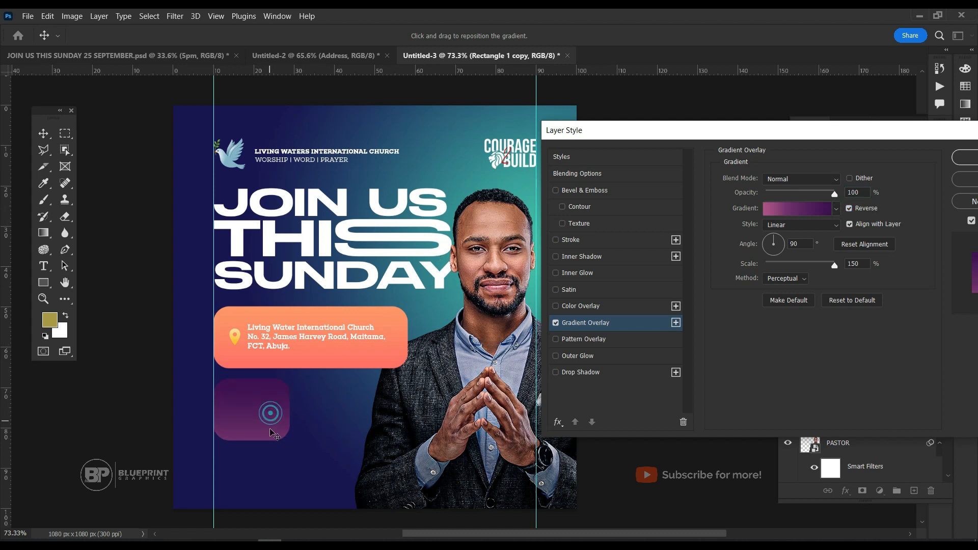
pyautogui.moveTo(277, 416)
pyautogui.mouseDown()
pyautogui.moveTo(282, 405)
pyautogui.moveTo(279, 417)
pyautogui.mouseUp()
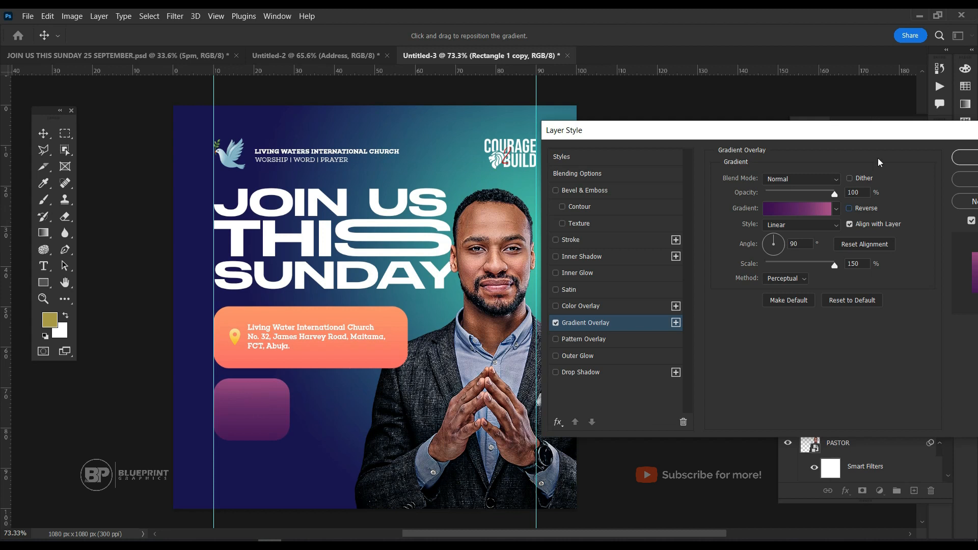
pyautogui.click(964, 157)
# Add the text '8AM' in Choplin SemiBold, 25 pt, beside the small purple box.
pyautogui.scroll(2, 408, 380)
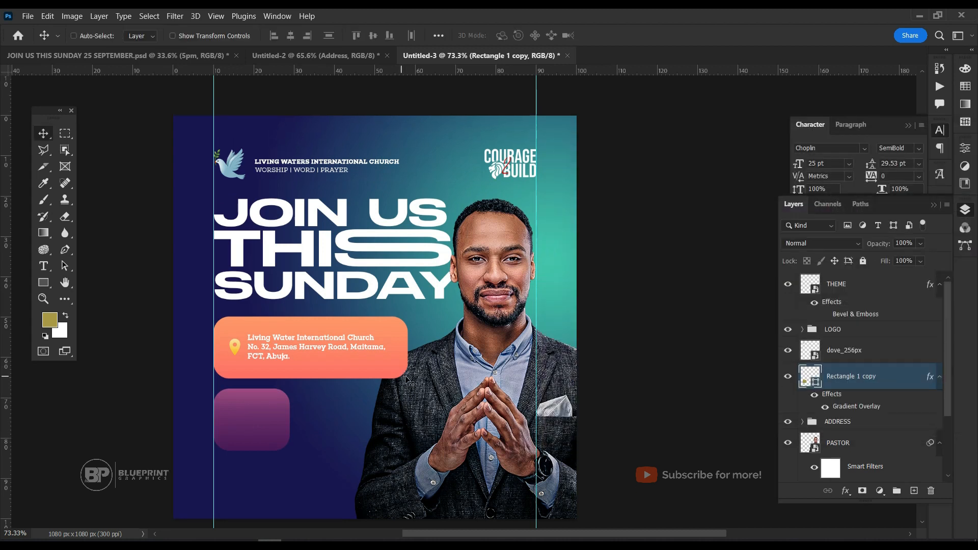
pyautogui.press('t')
pyautogui.click(325, 424)
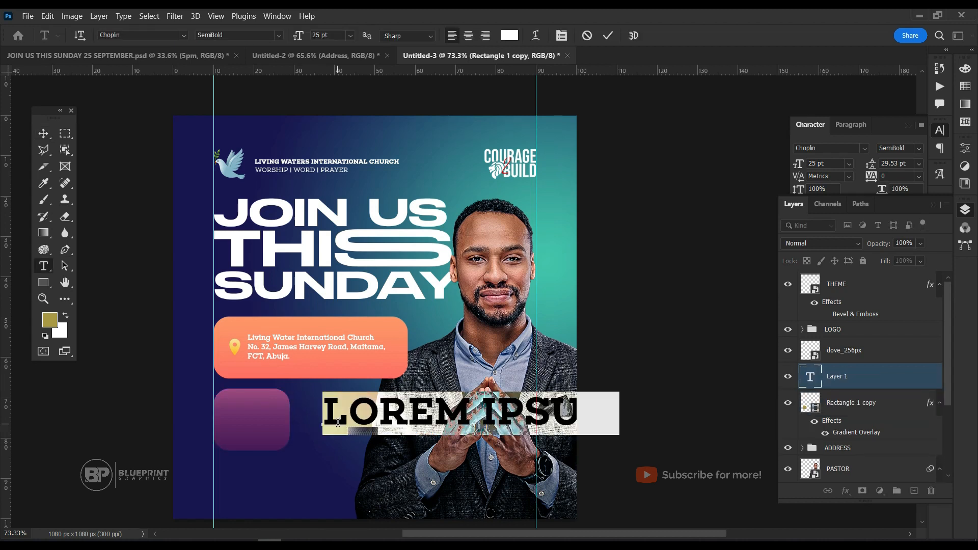
pyautogui.write('8AM')
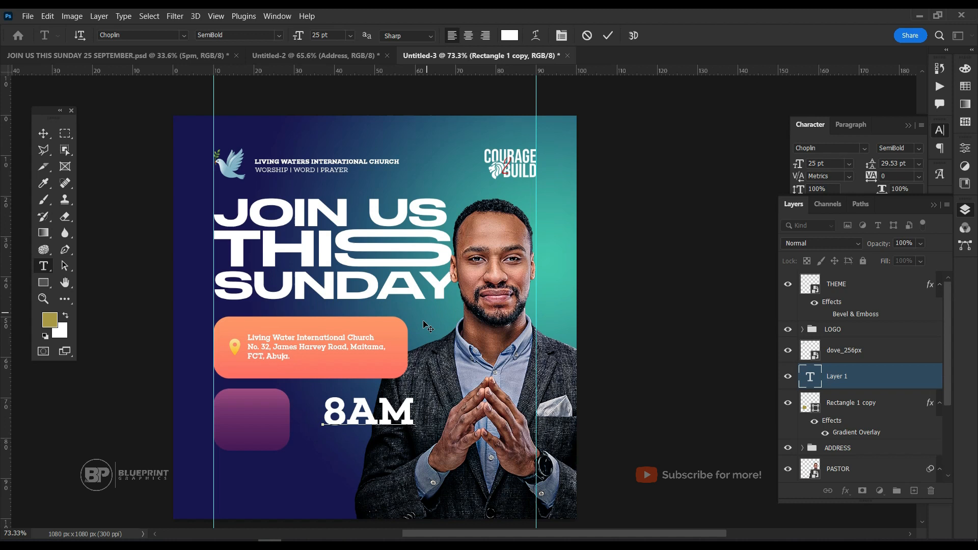
pyautogui.hotkey('ctrl', 'Return')
pyautogui.press('v')
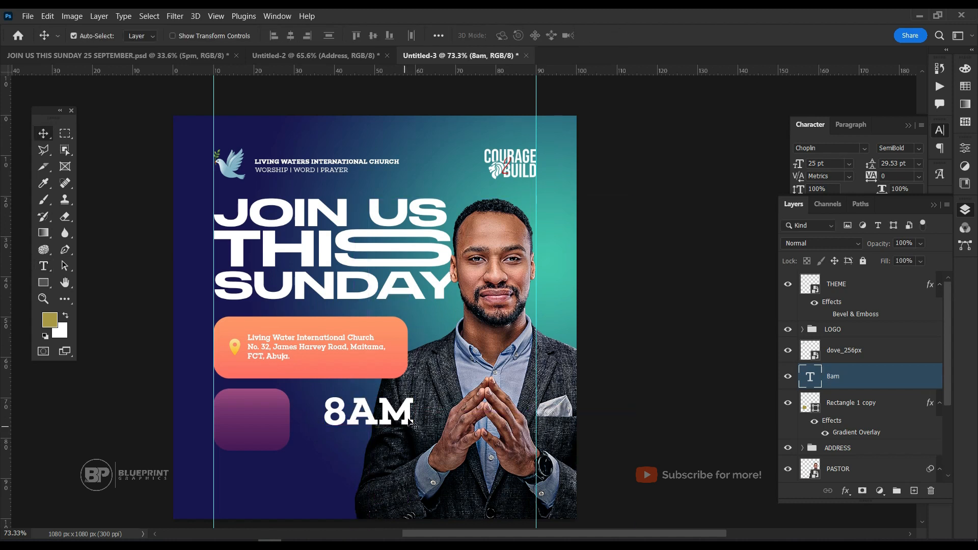
# Scale the 8AM text to 57.86% and place it inside the small purple box.
pyautogui.hotkey('ctrl', 't')
pyautogui.moveTo(416, 431); pyautogui.dragTo(270, 428)
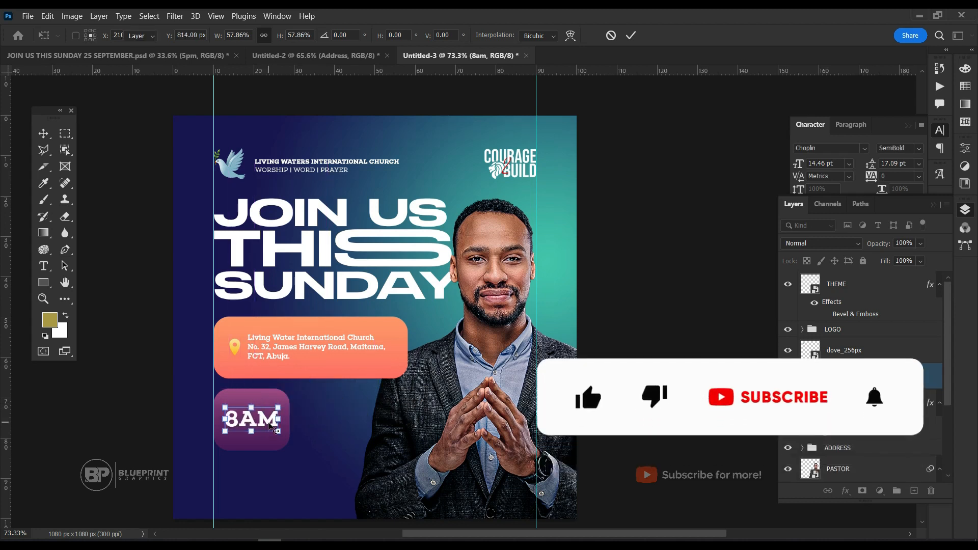
pyautogui.press('Return')
# Center the 8AM text horizontally and vertically within the small purple rectangle's outline.
pyautogui.press('ctrl')
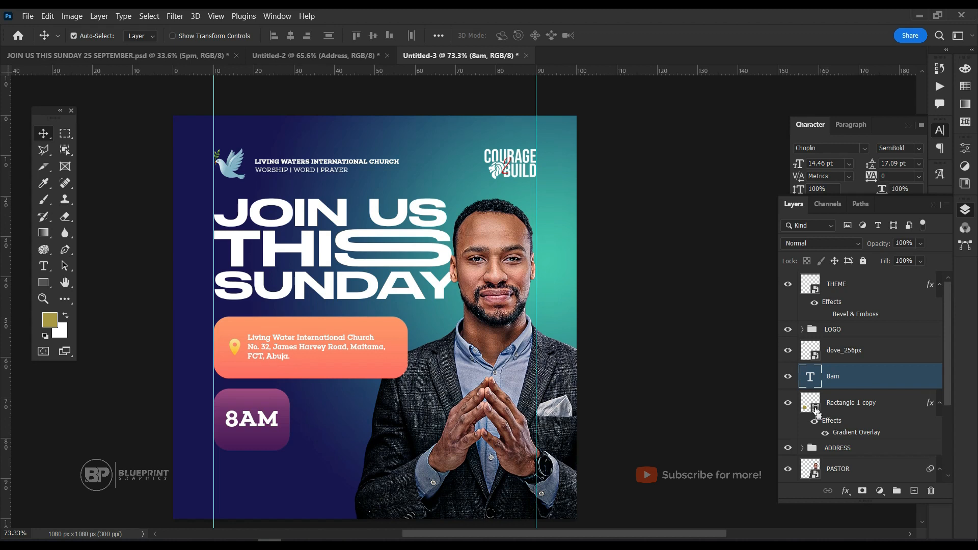
pyautogui.keyDown('ctrl'); pyautogui.click(816, 410); pyautogui.keyUp('ctrl')
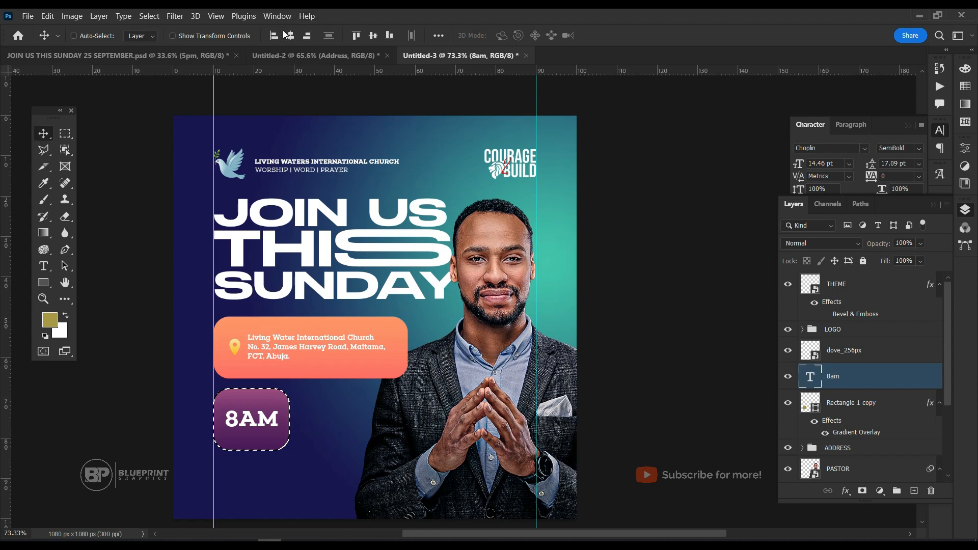
pyautogui.click(373, 36)
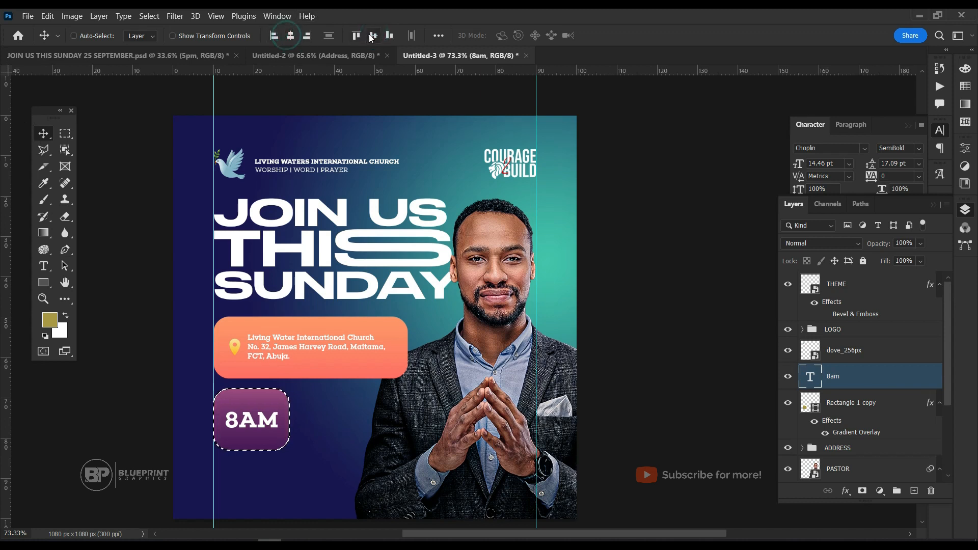
pyautogui.hotkey('ctrl', 'd')
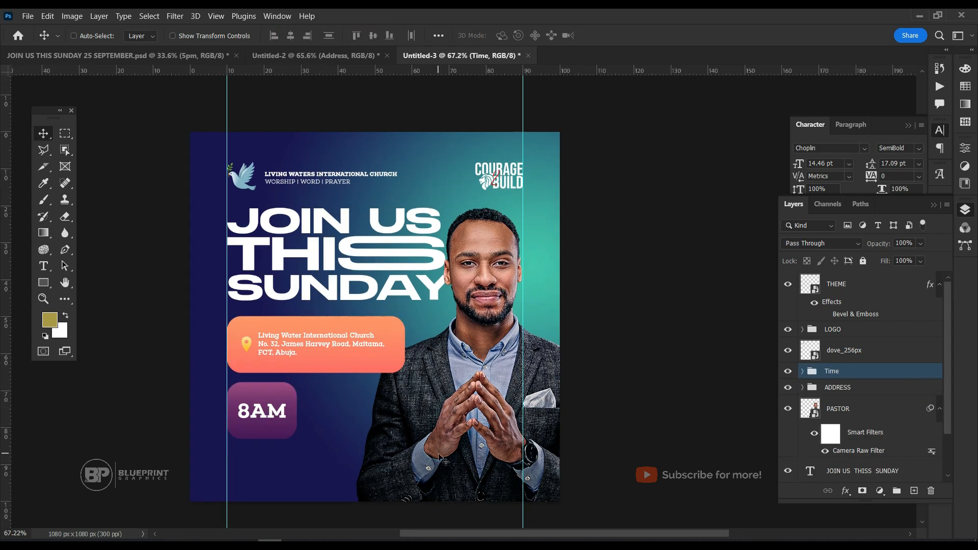
# Group the 8AM text and its rectangle as Time and nudge the group up closer to the address box.
pyautogui.press('Up')
pyautogui.press('Up')
pyautogui.press('Up')
pyautogui.press('Up')
pyautogui.press('Up')
pyautogui.press('Up')
pyautogui.press('Up')
pyautogui.press('Up')
pyautogui.press('Up')
pyautogui.press('Up')
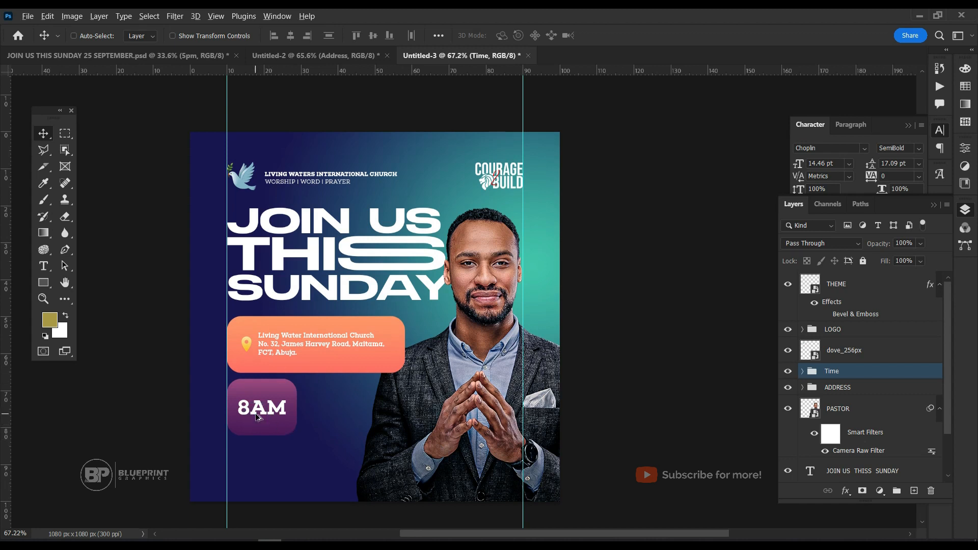
# Duplicate the Time group beside the original and widen the copy's rectangle to 148.04%, flush with the address box's right edge.
pyautogui.moveTo(256, 414); pyautogui.dragTo(352, 414)
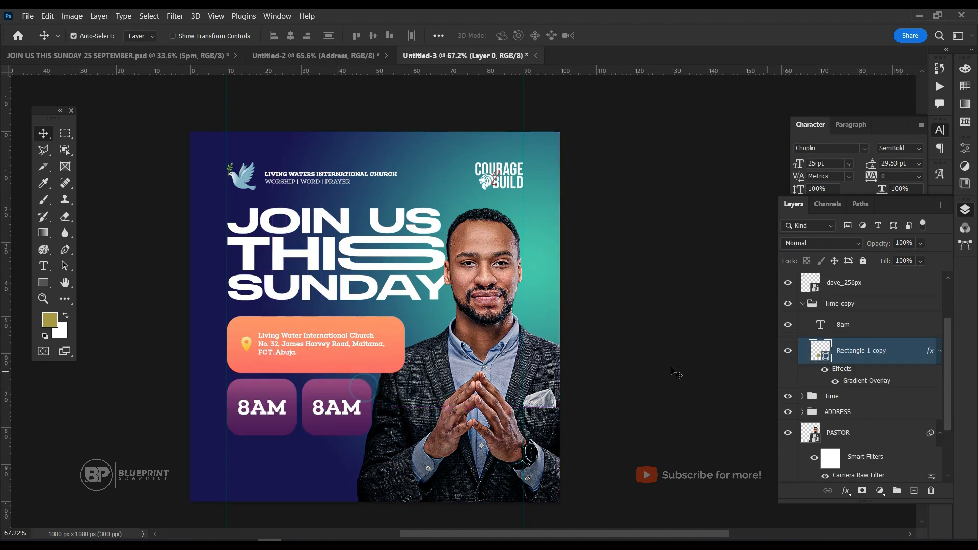
pyautogui.press('ctrl')
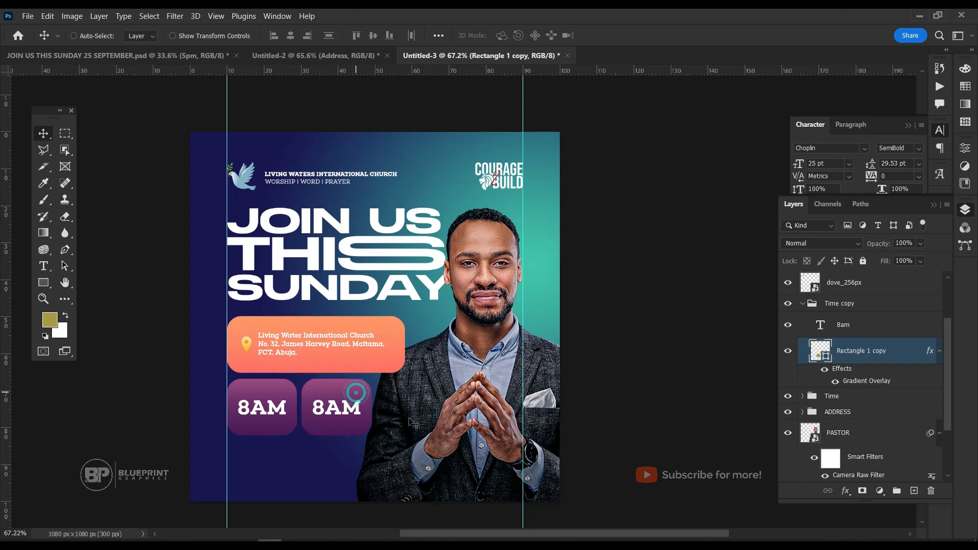
pyautogui.hotkey('ctrl', 't')
pyautogui.moveTo(371, 408); pyautogui.dragTo(405, 407)
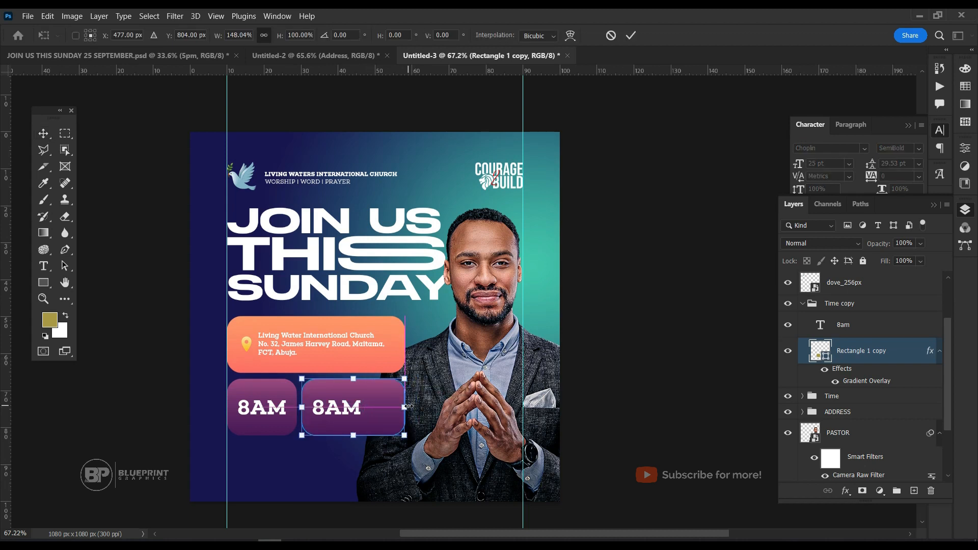
pyautogui.press('Return')
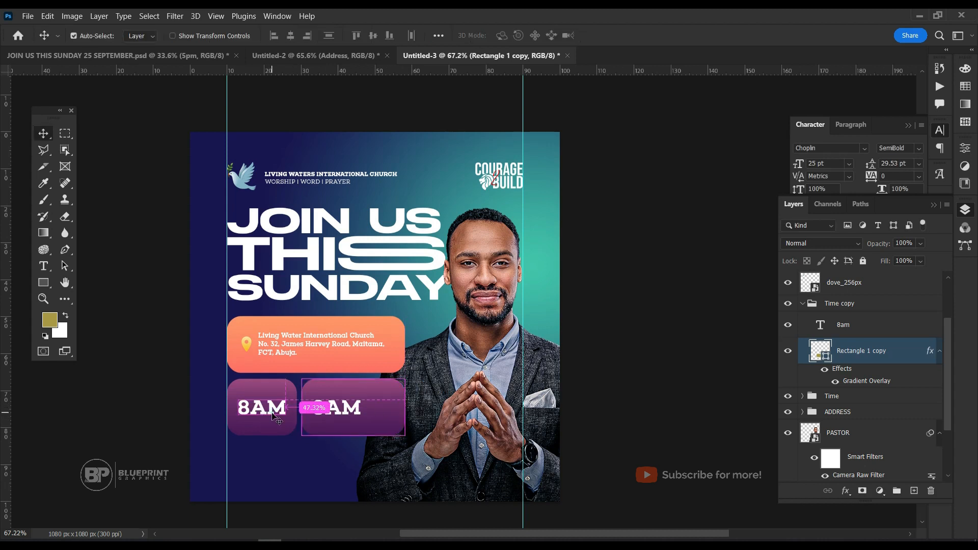
# Scale the first box's 8AM text down to 11.65 pt and narrow its purple rectangle to 88.24% of its width.
pyautogui.keyDown('ctrl'); pyautogui.click(272, 410); pyautogui.keyUp('ctrl')
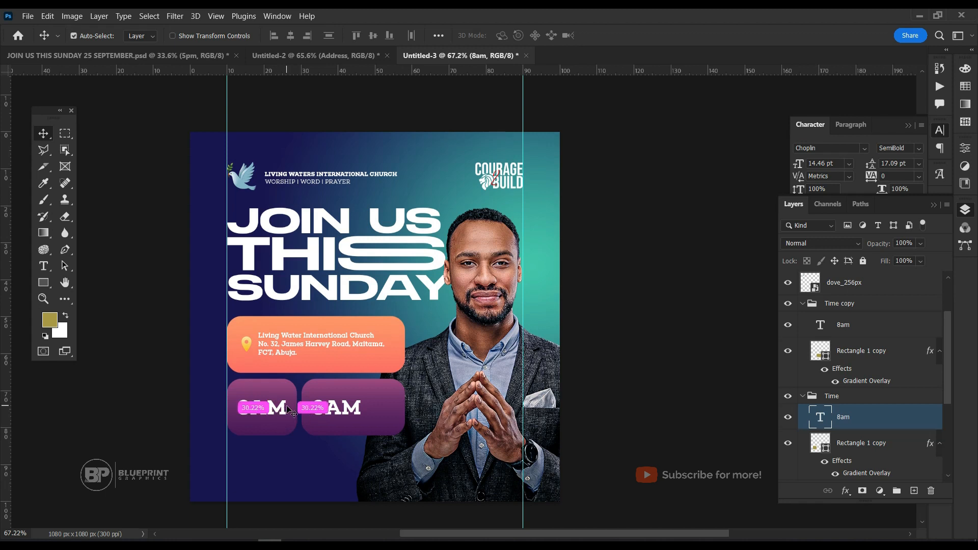
pyautogui.hotkey('ctrl', 't')
pyautogui.moveTo(286, 418); pyautogui.dragTo(278, 415)
pyautogui.press('Return')
pyautogui.click(295, 405)
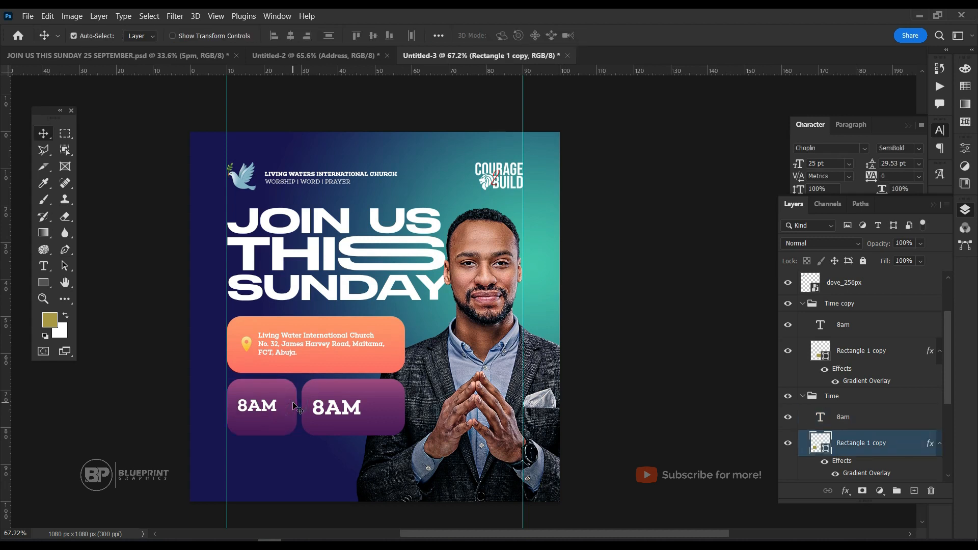
pyautogui.hotkey('ctrl', 't')
pyautogui.moveTo(297, 407); pyautogui.dragTo(284, 405)
pyautogui.press('Return')
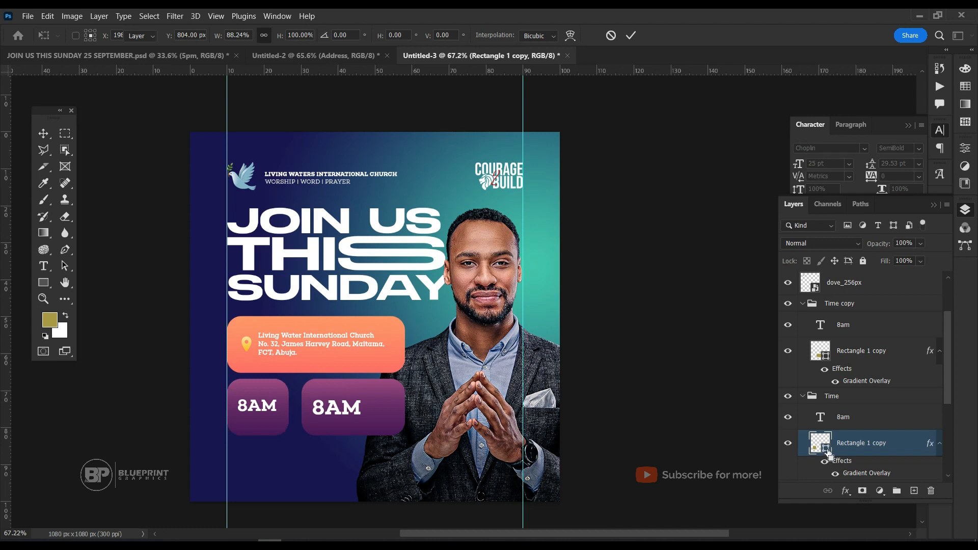
# Center the first 8AM text horizontally and vertically within its narrowed rectangle.
pyautogui.keyDown('ctrl'); pyautogui.click(821, 444); pyautogui.keyUp('ctrl')
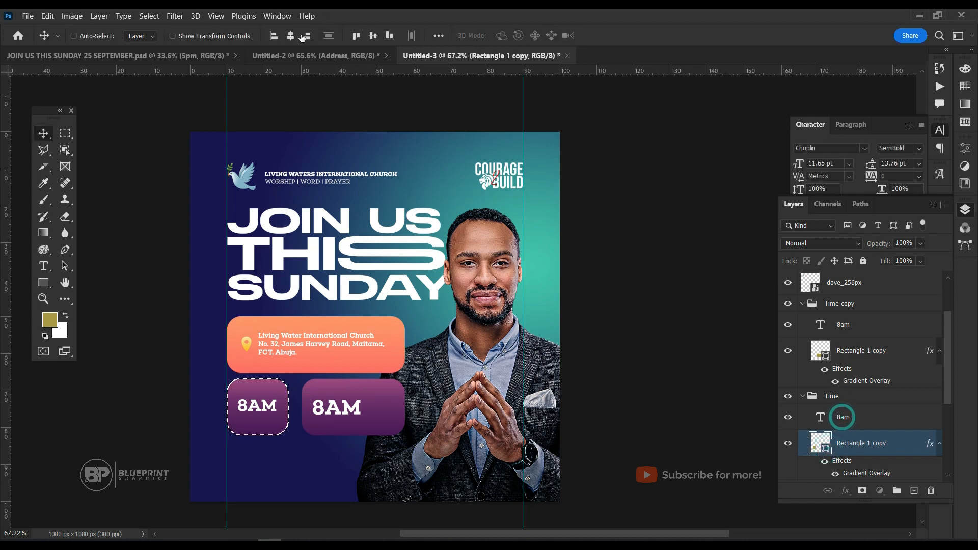
pyautogui.click(843, 417)
pyautogui.click(290, 36)
pyautogui.click(373, 35)
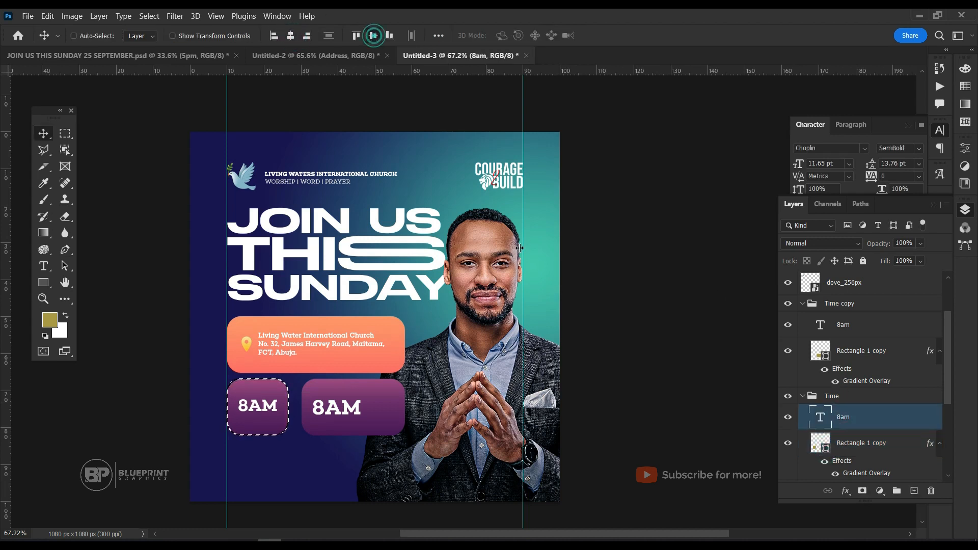
pyautogui.hotkey('ctrl', 'd')
# Widen the second purple rectangle leftward to 104.64% and nudge it left to tighten the gap to the first box.
pyautogui.keyDown('ctrl'); pyautogui.click(365, 405); pyautogui.keyUp('ctrl')
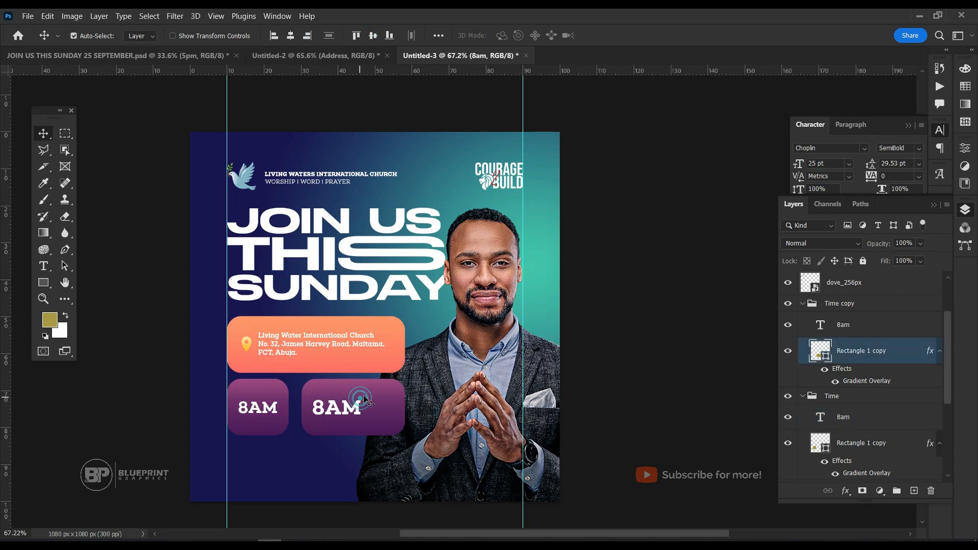
pyautogui.hotkey('ctrl', 't')
pyautogui.moveTo(302, 407); pyautogui.dragTo(296, 408)
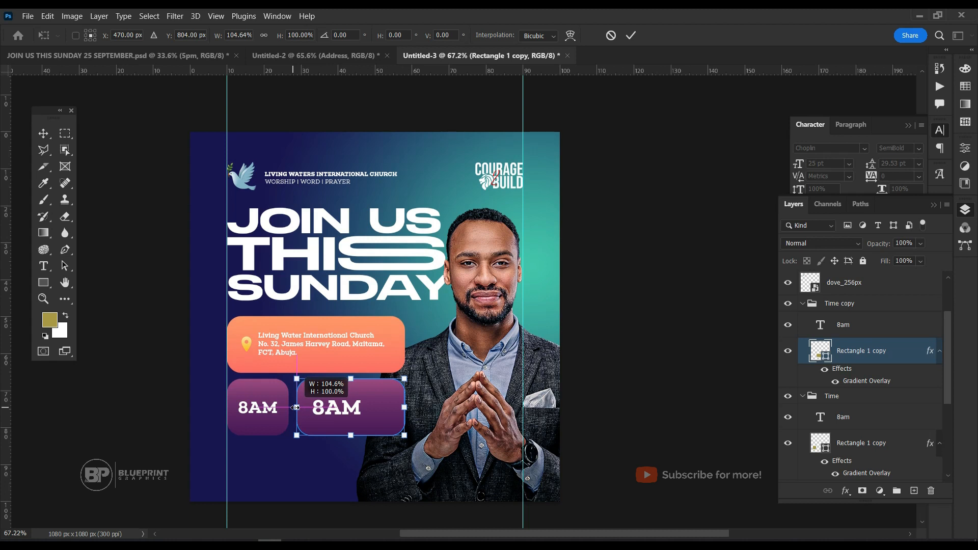
pyautogui.press('Return')
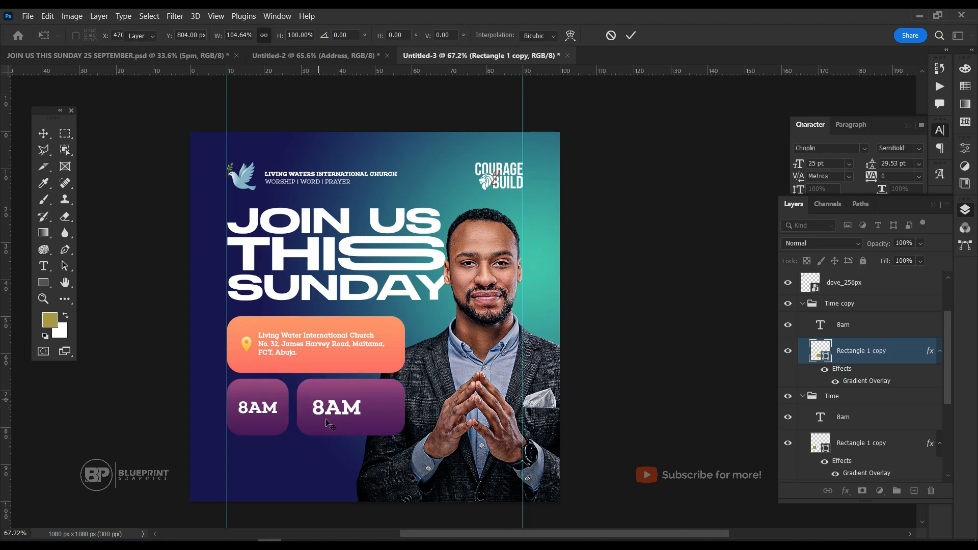
pyautogui.press('Left')
pyautogui.press('Left')
pyautogui.press('Left')
pyautogui.press('Left')
pyautogui.press('Left')
pyautogui.press('Left')
pyautogui.press('Left')
pyautogui.press('Left')
pyautogui.press('Left')
pyautogui.press('Left')
pyautogui.press('Left')
pyautogui.press('Left')
pyautogui.press('Left')
pyautogui.press('Left')
pyautogui.press('Left')
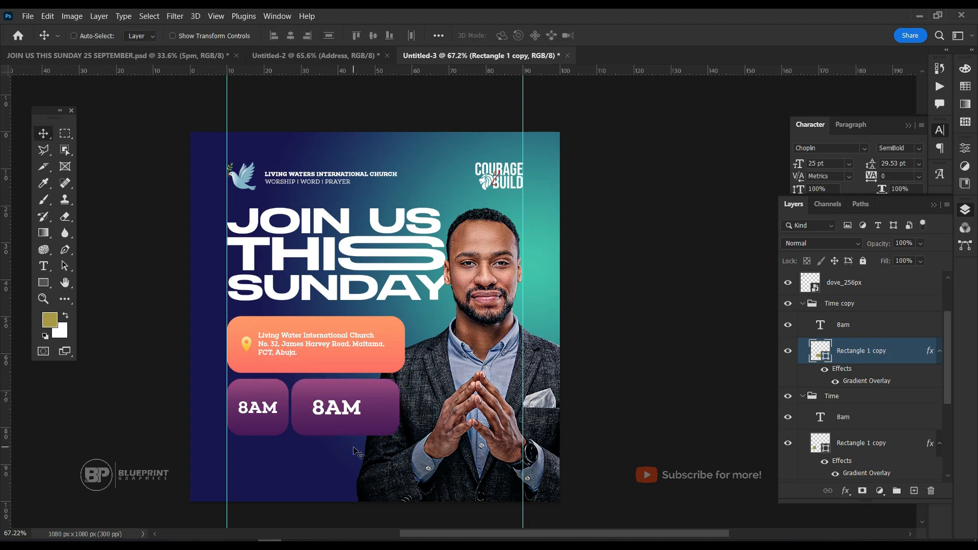
# Extend the second rectangle's right side to 105.06% width so it aligns with the address box's right edge.
pyautogui.hotkey('ctrl', 't')
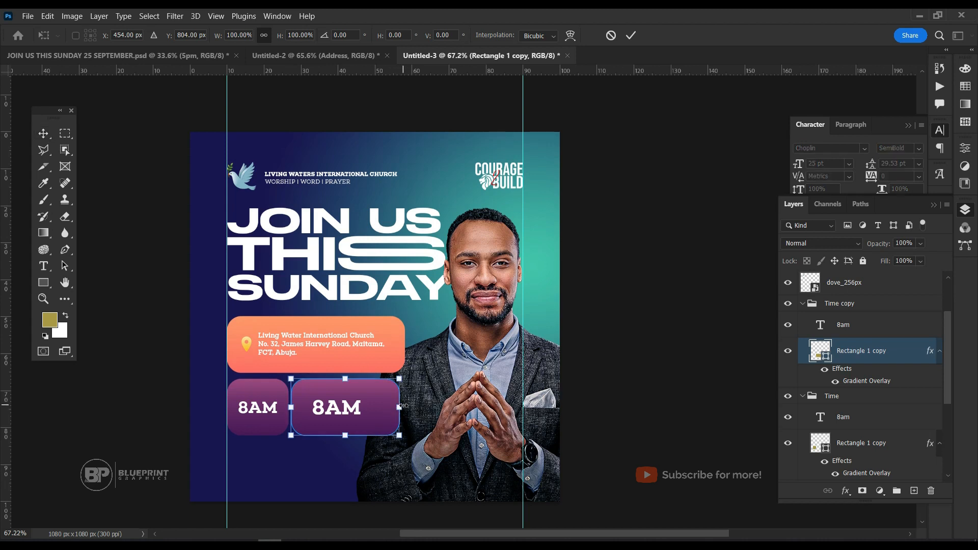
pyautogui.moveTo(399, 406); pyautogui.dragTo(405, 407)
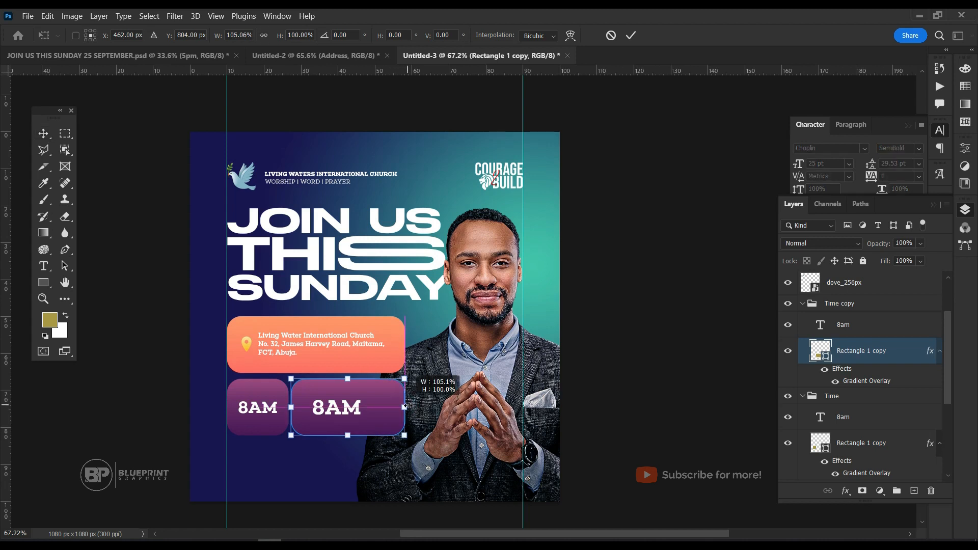
pyautogui.press('Return')
pyautogui.click(219, 17)
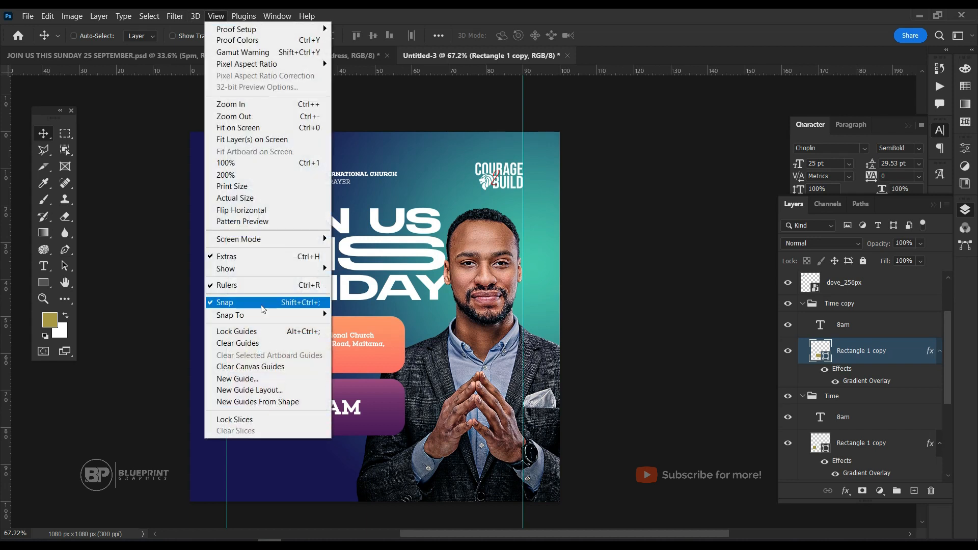
pyautogui.moveTo(289, 314)
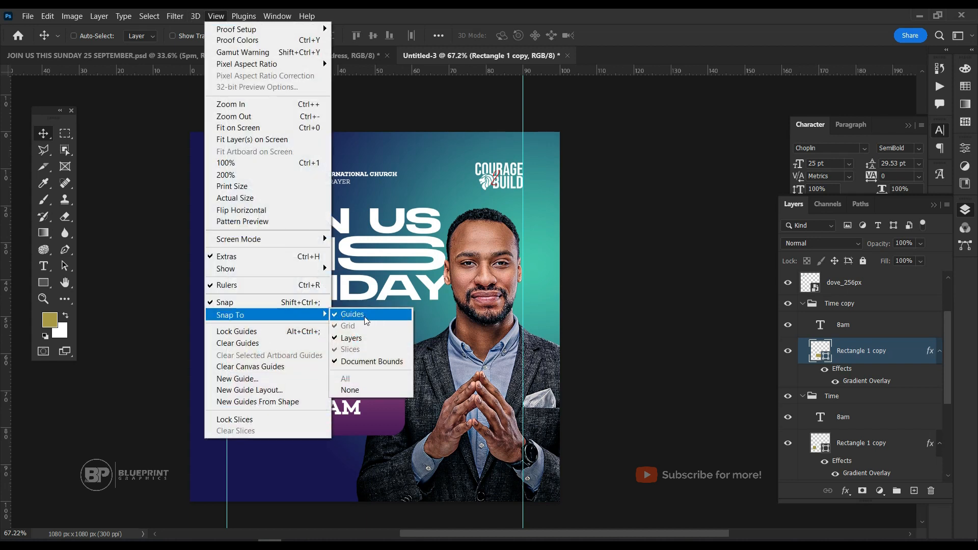
pyautogui.click(371, 320)
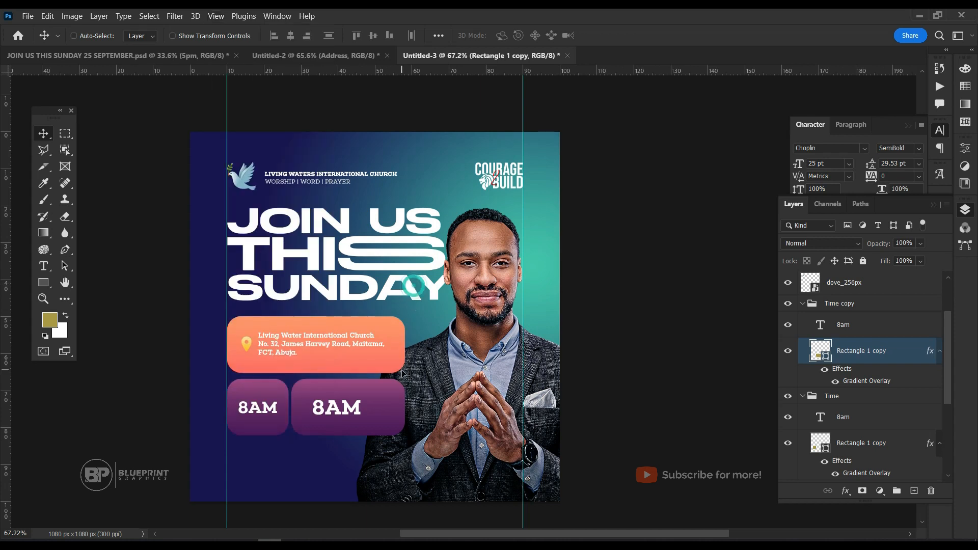
# Replace the second box's 8AM text with 'PST.' and the pastor's name, split over two lines.
pyautogui.doubleClick(359, 399)
pyautogui.write('A')
pyautogui.press('BackSpace')
pyautogui.write('PST')
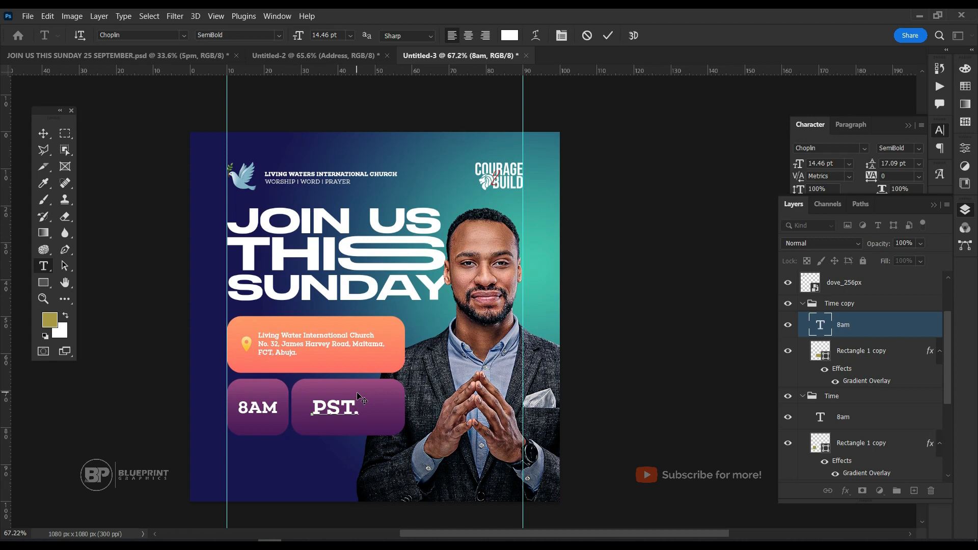
pyautogui.press('Return')
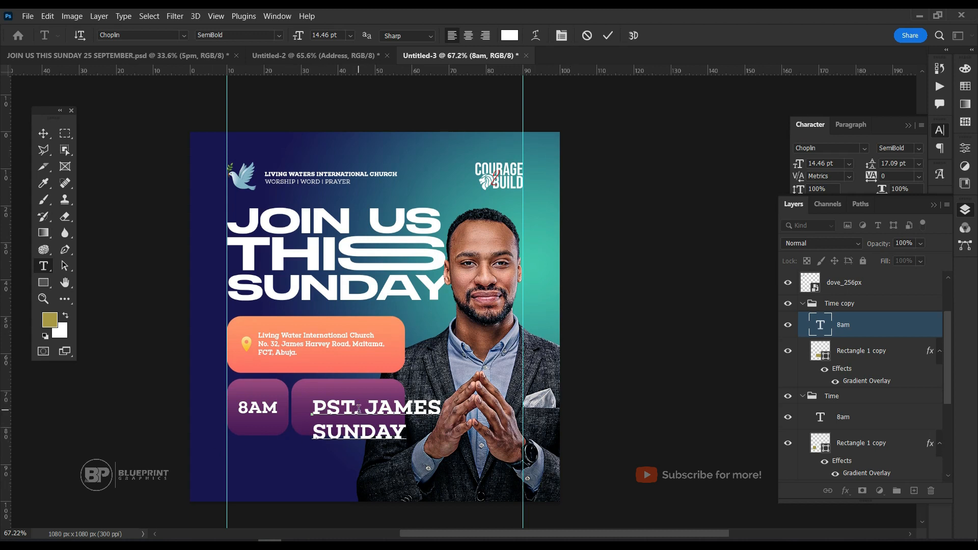
# Set the font weight of the title 'PST.' to Book.
pyautogui.moveTo(359, 409); pyautogui.dragTo(296, 389)
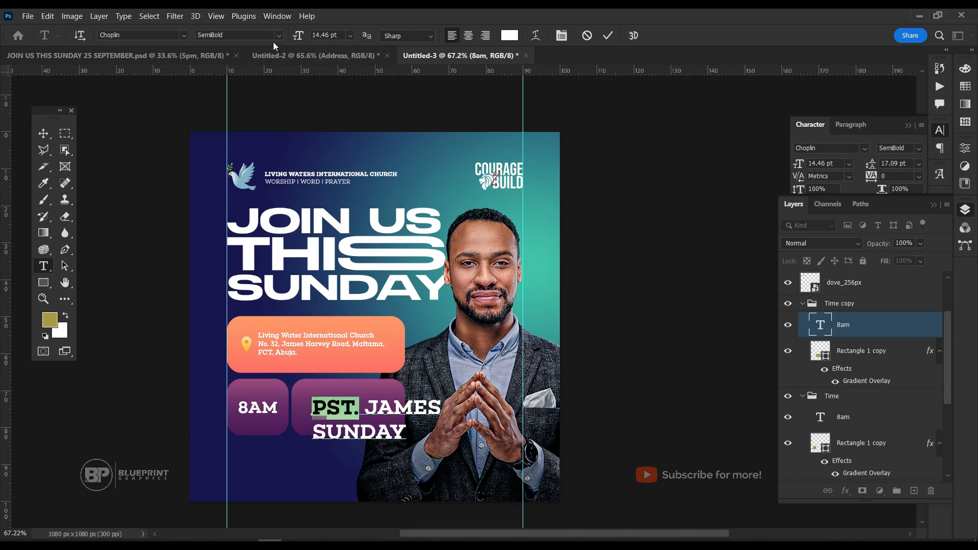
pyautogui.click(277, 36)
pyautogui.click(265, 161)
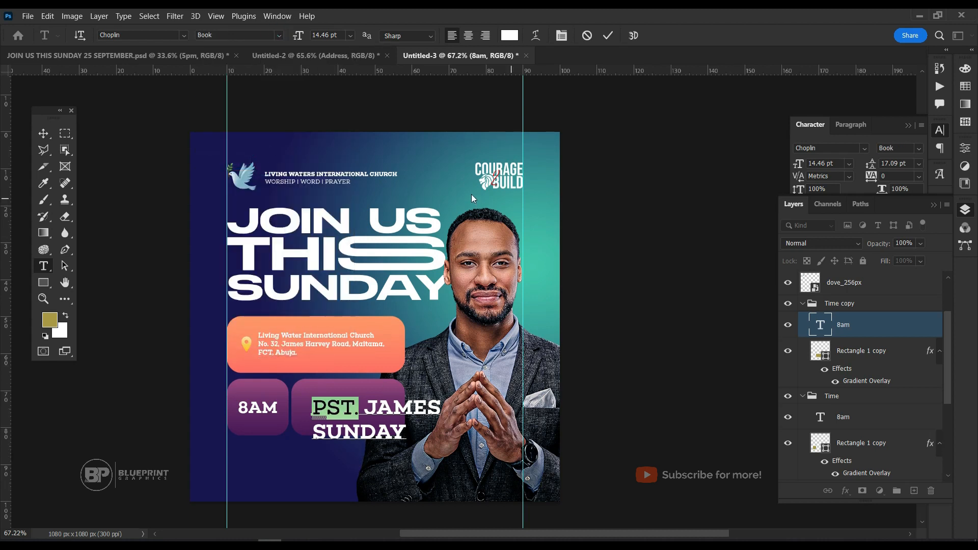
# Apply a heavier font weight to the pastor's first and last name and commit the text.
pyautogui.moveTo(365, 406); pyautogui.dragTo(404, 449)
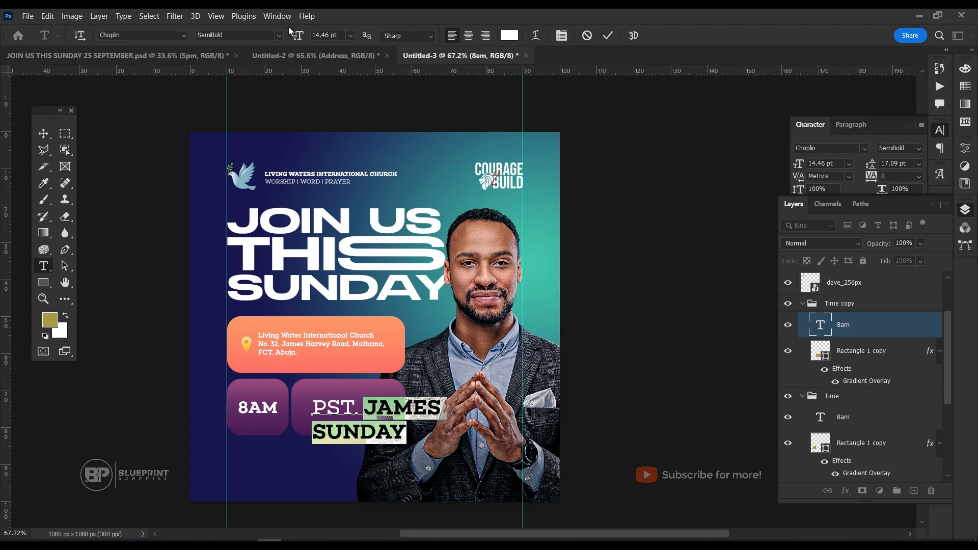
pyautogui.click(280, 35)
pyautogui.click(266, 275)
pyautogui.click(609, 37)
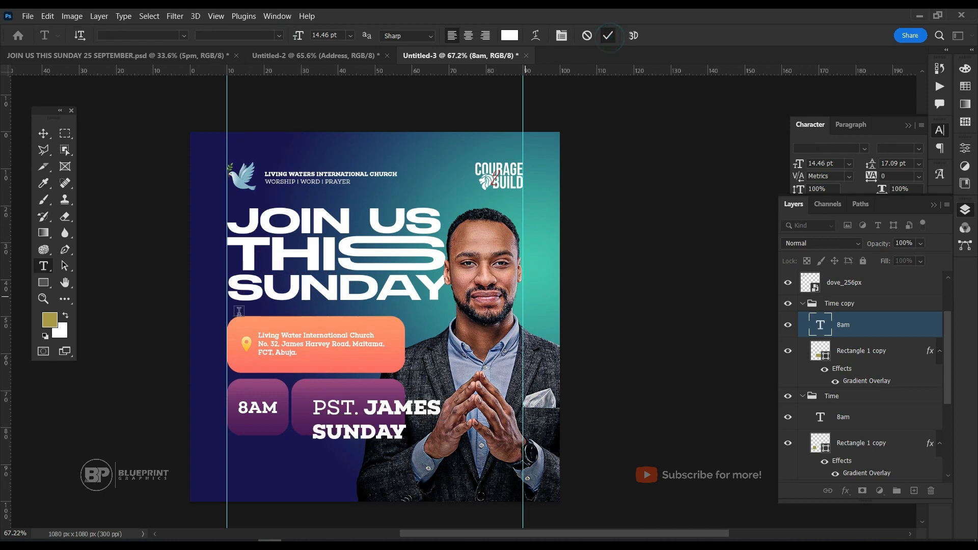
# Scale the pastor-name text down to 46.31% and shift it toward the right side of the second purple box.
pyautogui.click(44, 134)
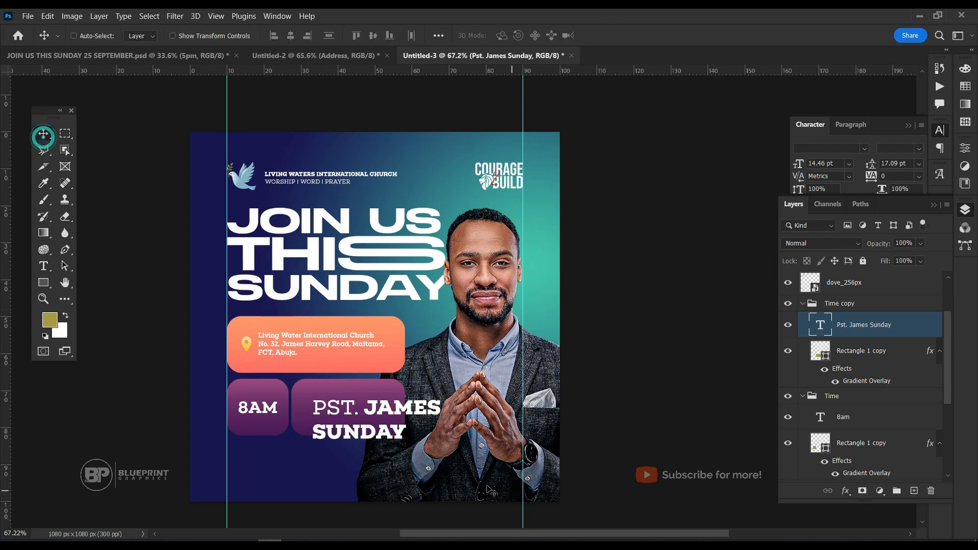
pyautogui.hotkey('ctrl', 't')
pyautogui.moveTo(441, 441); pyautogui.dragTo(374, 420)
pyautogui.press('Return')
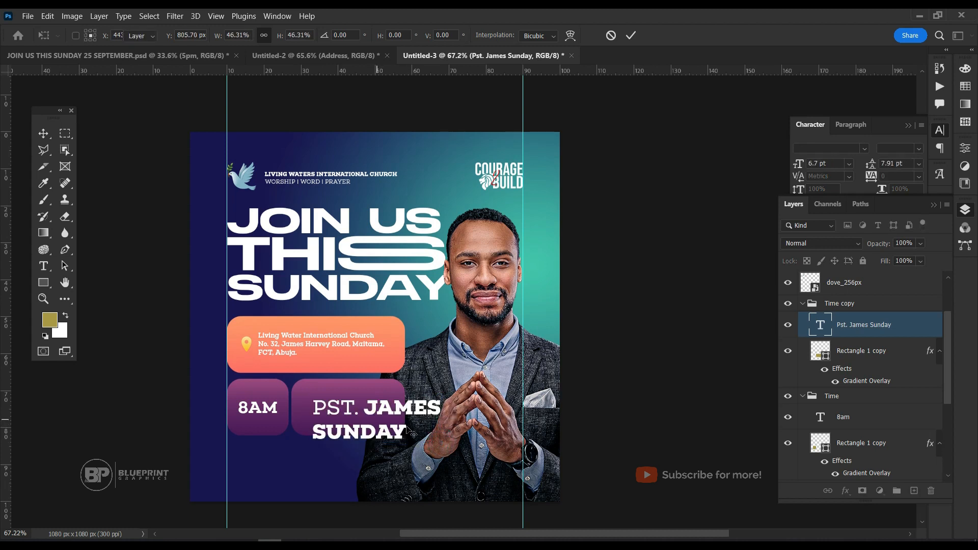
pyautogui.press('Down')
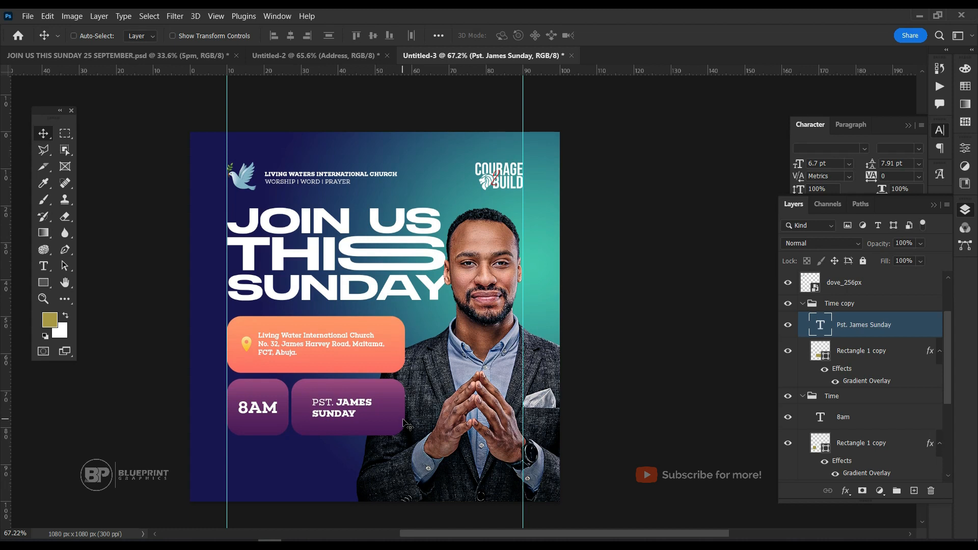
pyautogui.hotkey('shift', 'Right')
pyautogui.hotkey('shift', 'Right')
pyautogui.hotkey('shift', 'Right')
pyautogui.hotkey('shift', 'Right')
pyautogui.hotkey('shift', 'Right')
pyautogui.hotkey('shift', 'Right')
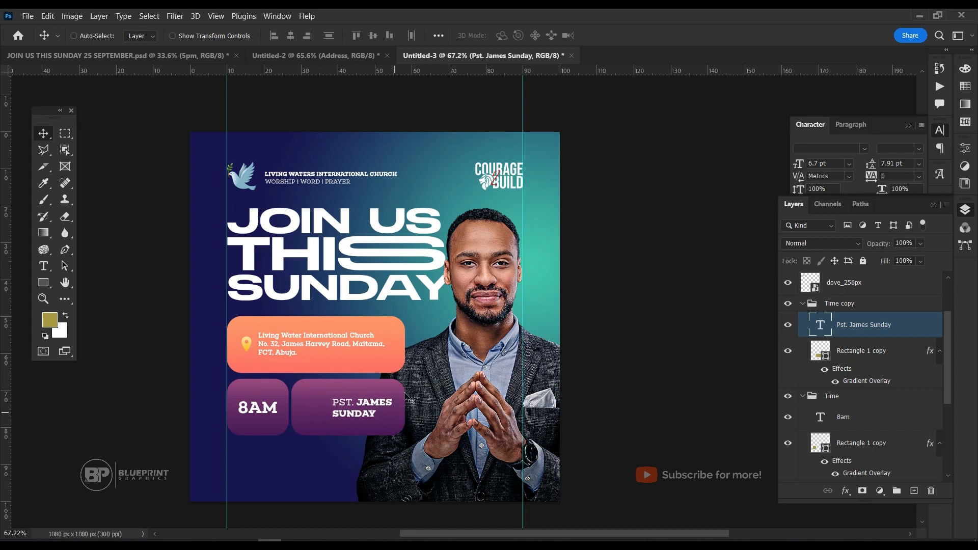
# Add a new white text 'with' beside the second purple box and turn off All Caps for it.
pyautogui.press('t')
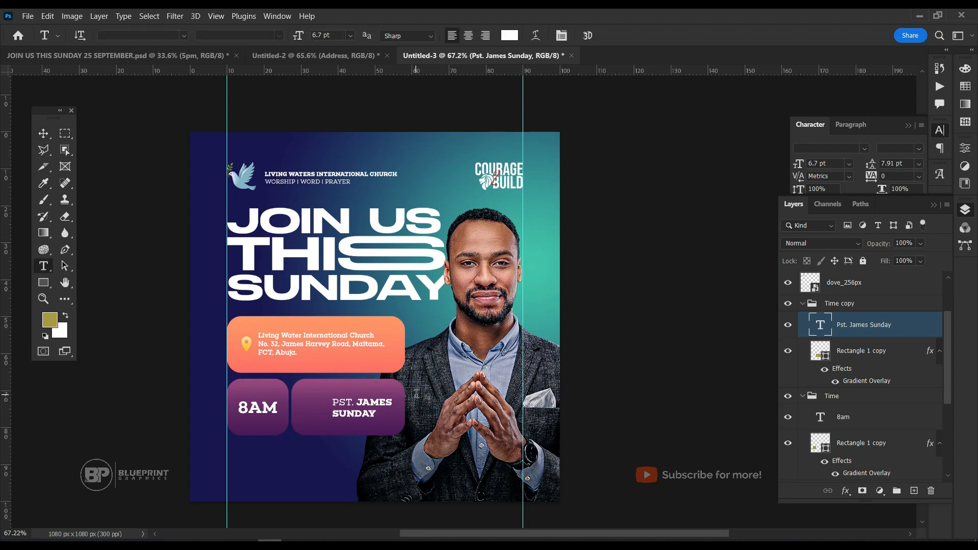
pyautogui.click(416, 395)
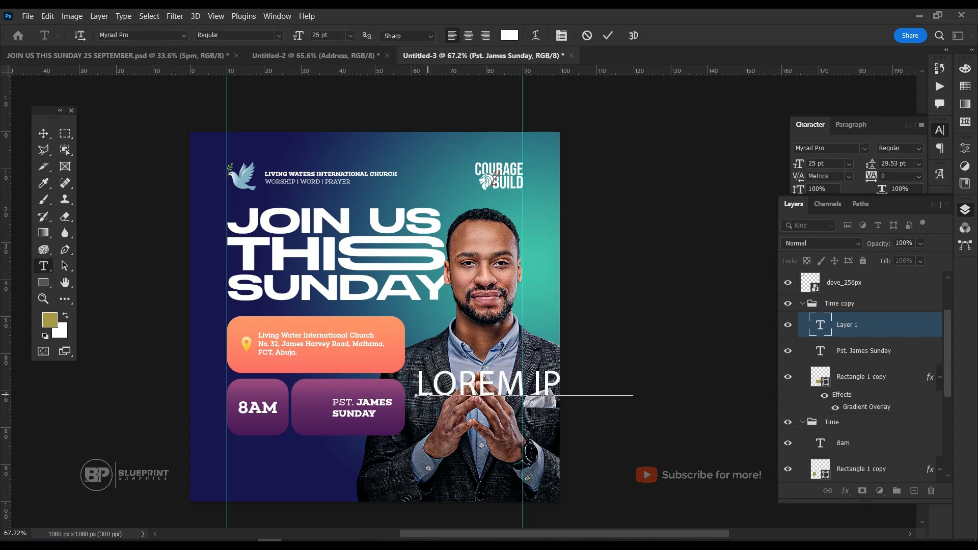
pyautogui.write('WITH')
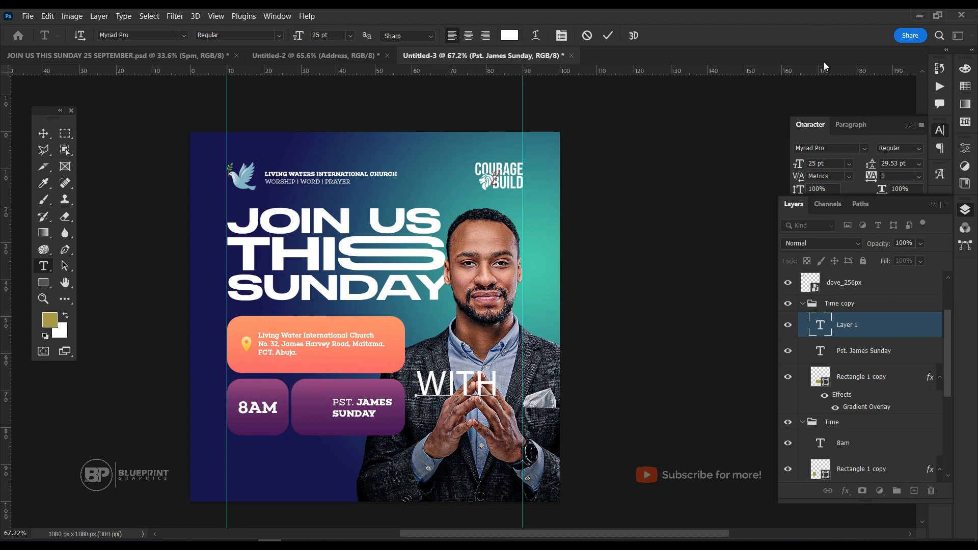
pyautogui.hotkey('ctrl', 'a')
pyautogui.click(883, 122)
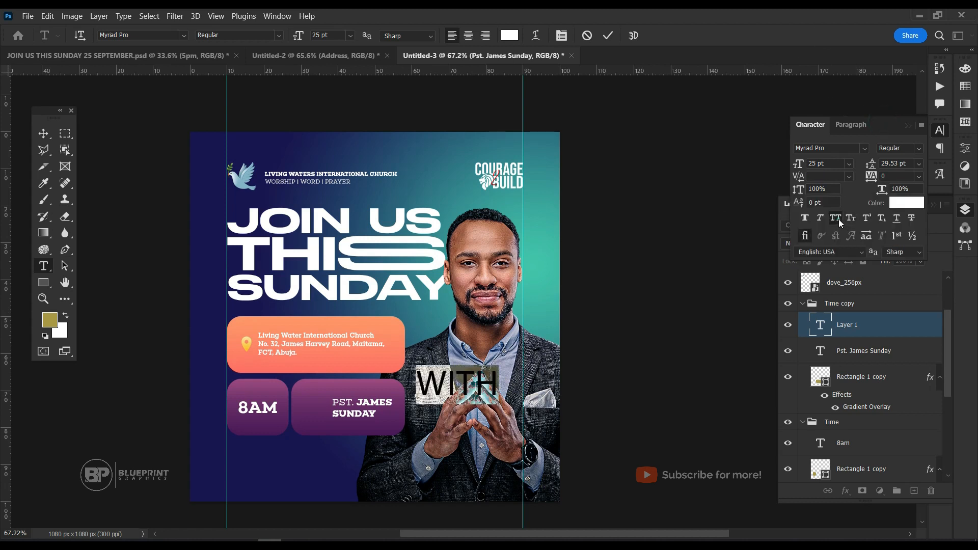
pyautogui.click(835, 218)
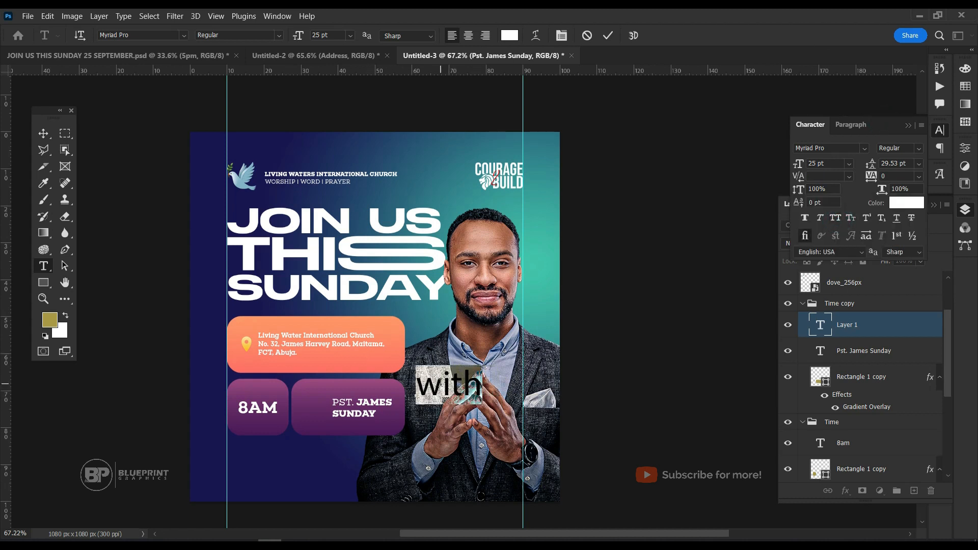
# Set the font of 'with' to the script font Autograf PERSONAL USE ONLY Regular and commit the text.
pyautogui.click(136, 35)
pyautogui.write('autof')
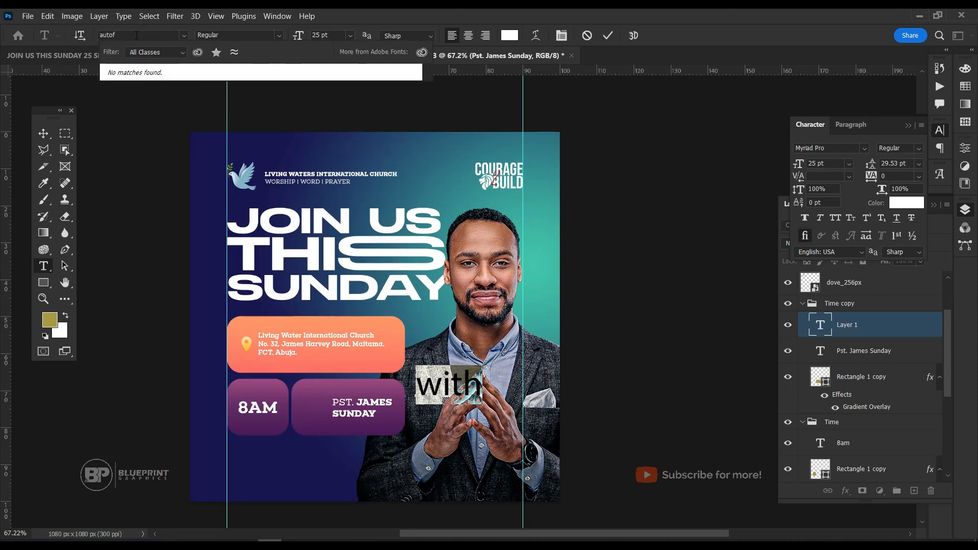
pyautogui.press('BackSpace')
pyautogui.write('graf PERSONAL U...')
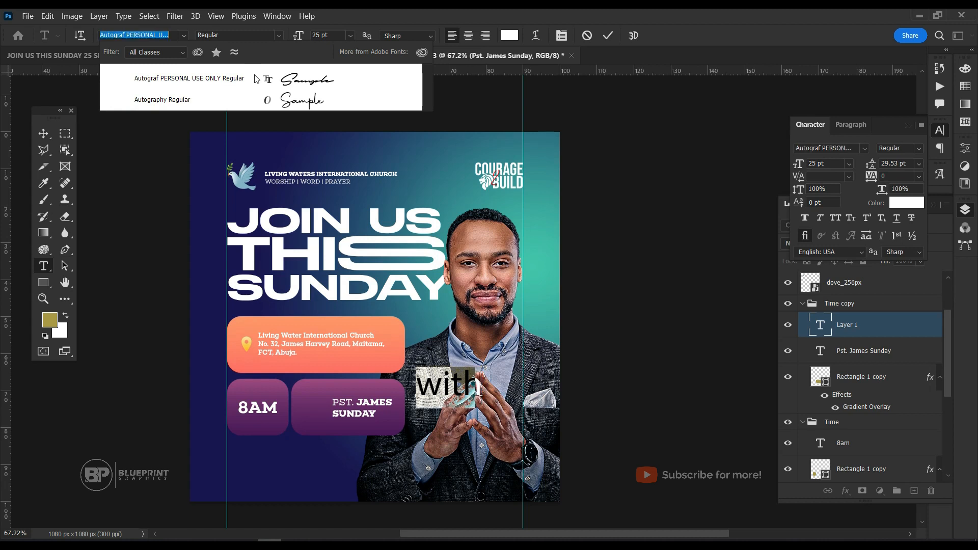
pyautogui.click(255, 74)
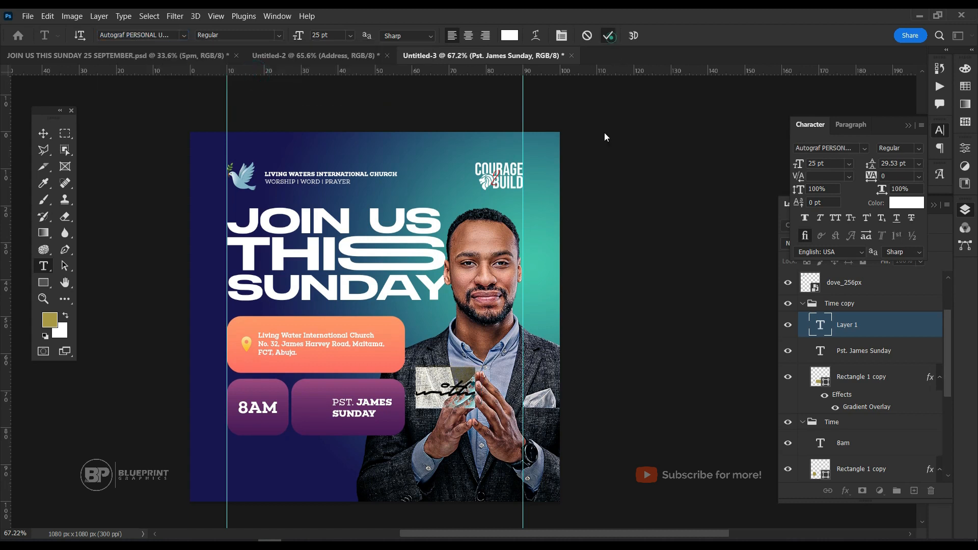
pyautogui.click(608, 35)
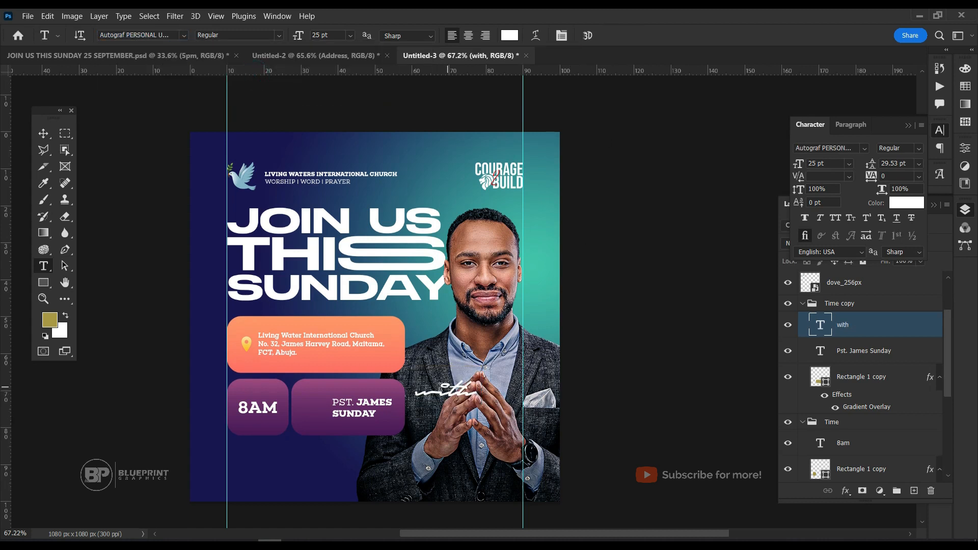
# Try a capital W in the script word 'with', and restore the lowercase letter.
pyautogui.click(435, 390)
pyautogui.press('BackSpace')
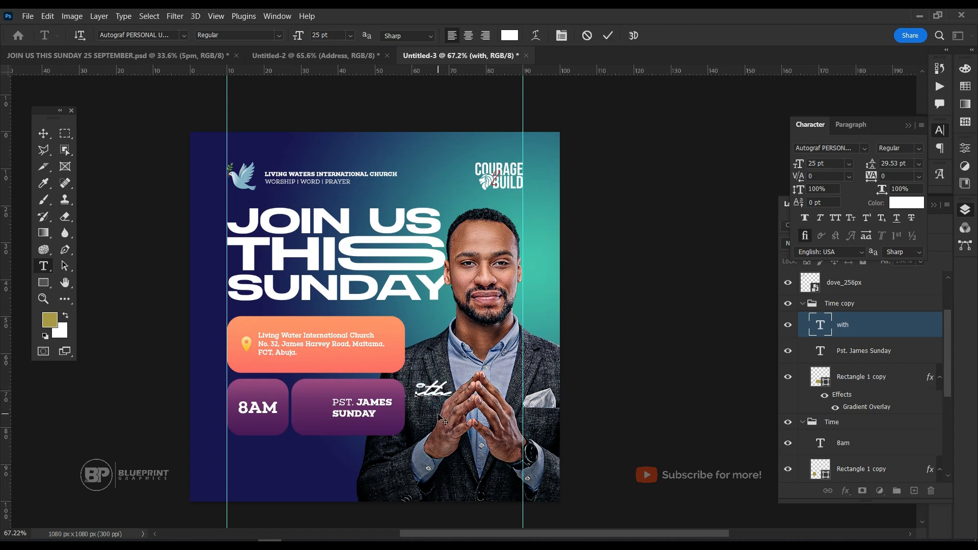
pyautogui.write('W')
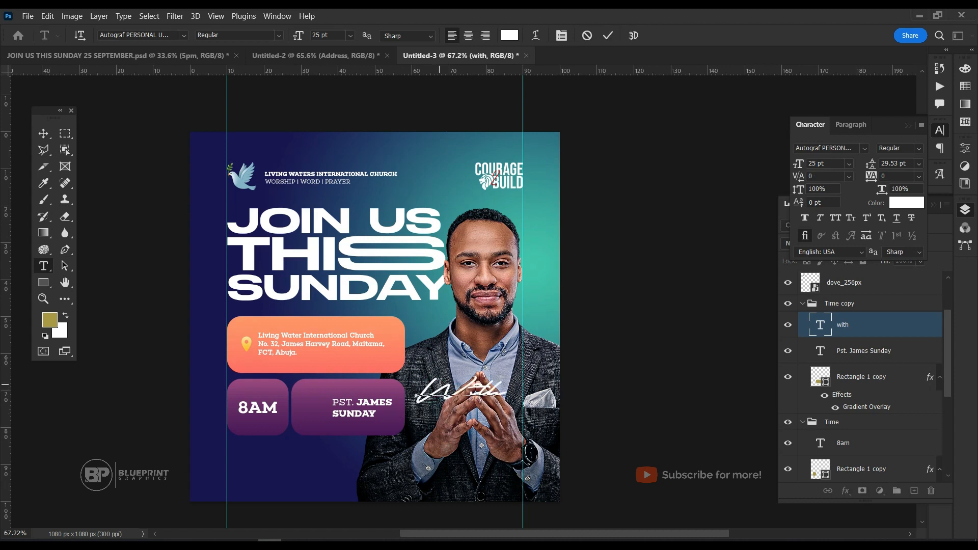
pyautogui.press('Delete')
pyautogui.write('w')
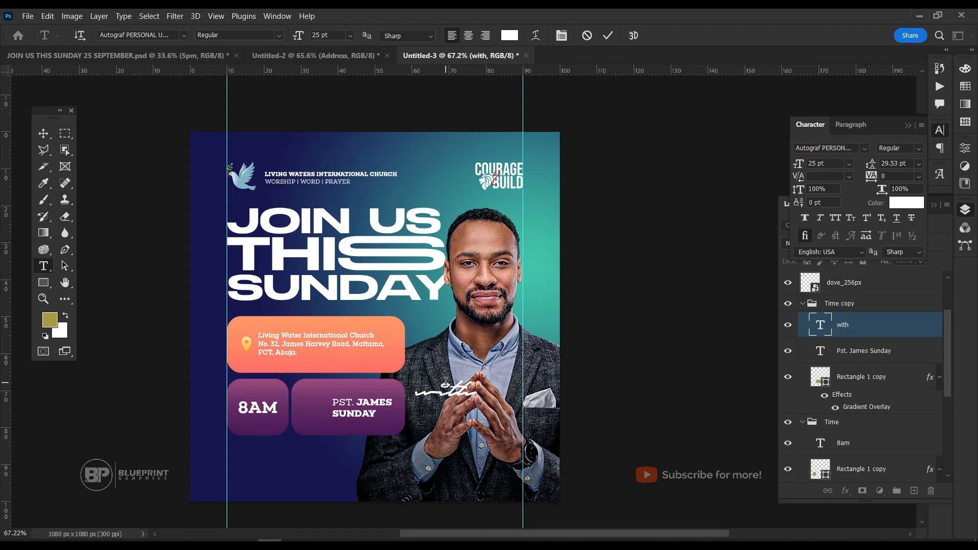
# Move the script word 'with' beside the pastor's name in the second purple box and scale it down to 11.58 pt.
pyautogui.hotkey('ctrl', 'Return')
pyautogui.press('v')
pyautogui.moveTo(480, 405); pyautogui.dragTo(321, 408)
pyautogui.hotkey('ctrl', 't')
pyautogui.press('Return')
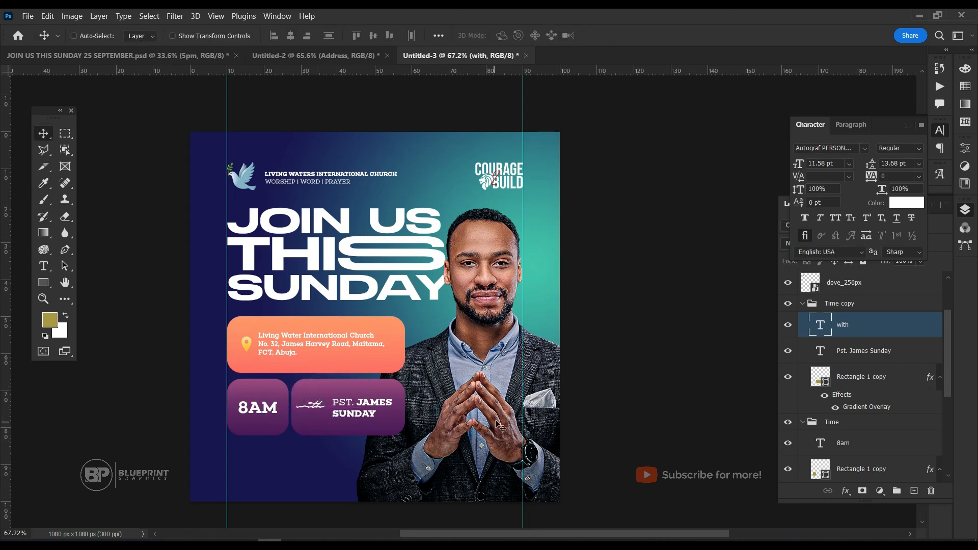
# Place 'with' above the pastor's name, group the two texts, and reposition the group inside the second purple box.
pyautogui.moveTo(315, 420); pyautogui.dragTo(344, 403)
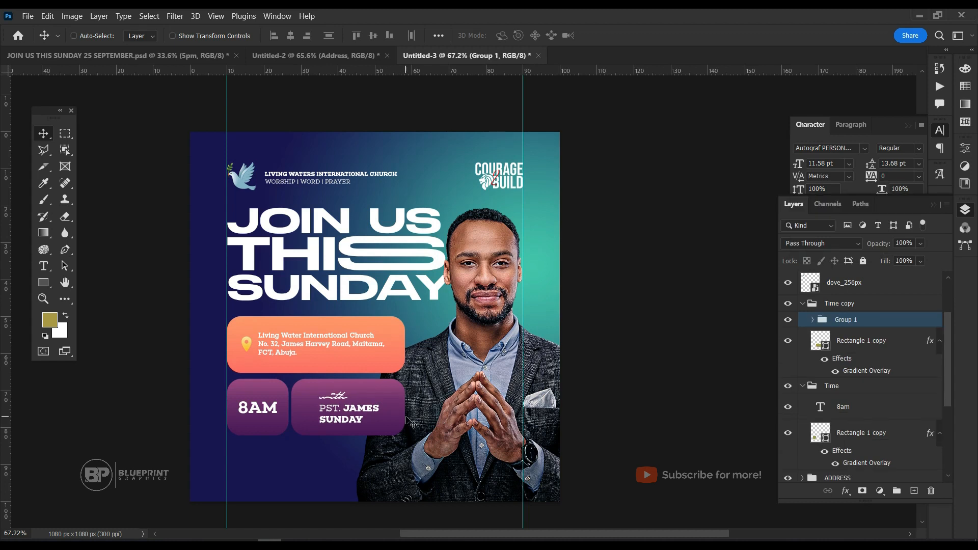
pyautogui.press('Right')
pyautogui.press('Right')
pyautogui.press('Right')
pyautogui.press('Right')
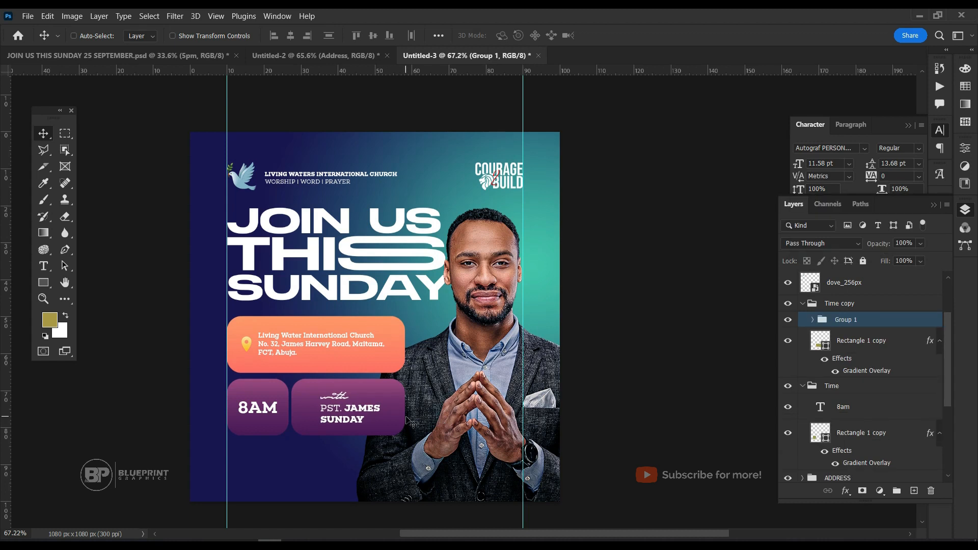
# Draw a small right-pointing triangle to the left of the pastor's name in the second purple box.
pyautogui.moveTo(43, 280); pyautogui.dragTo(80, 288)
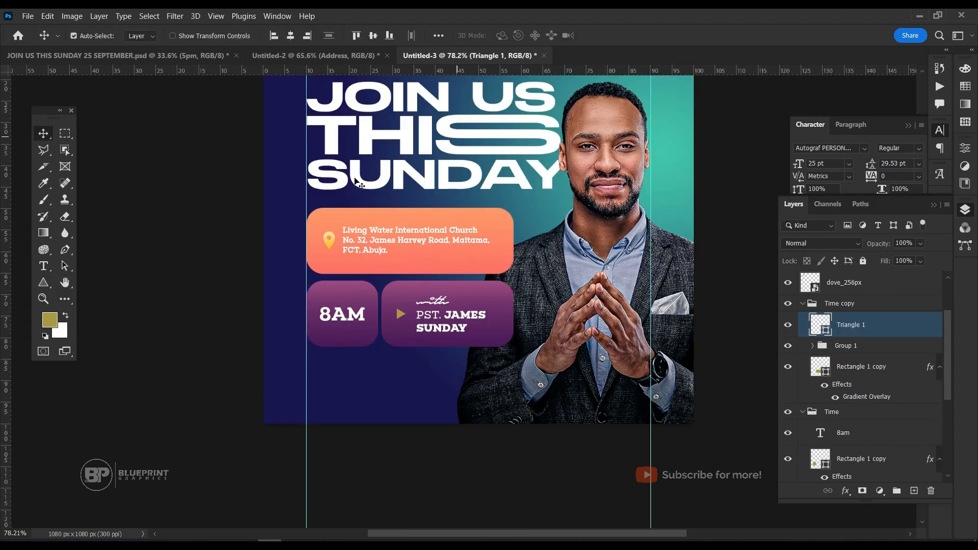
pyautogui.scroll(5, 402, 185)
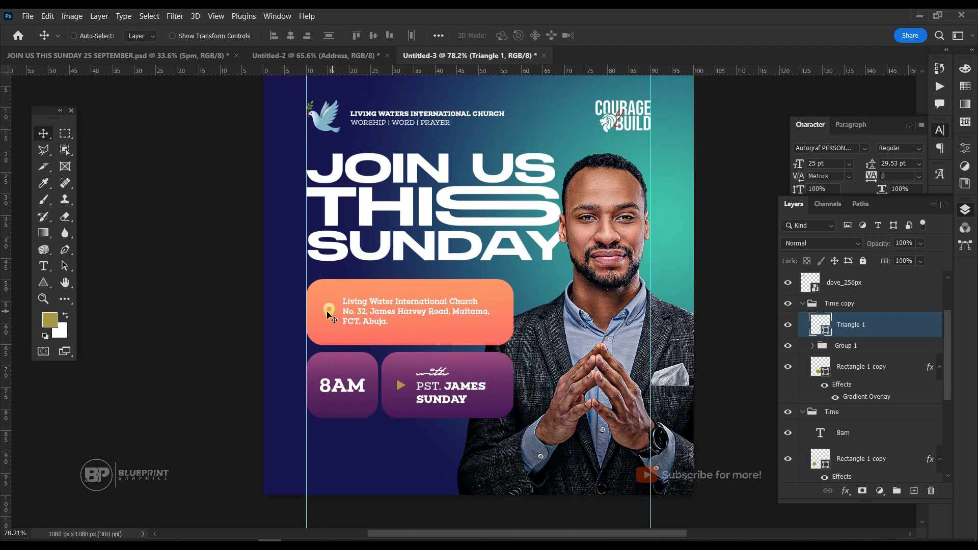
# Copy the layer style of the location marker icon and paste it onto the triangle beside the pastor's name.
pyautogui.keyDown('ctrl'); pyautogui.click(328, 312); pyautogui.keyUp('ctrl')
pyautogui.scroll(-1, 751, 341)
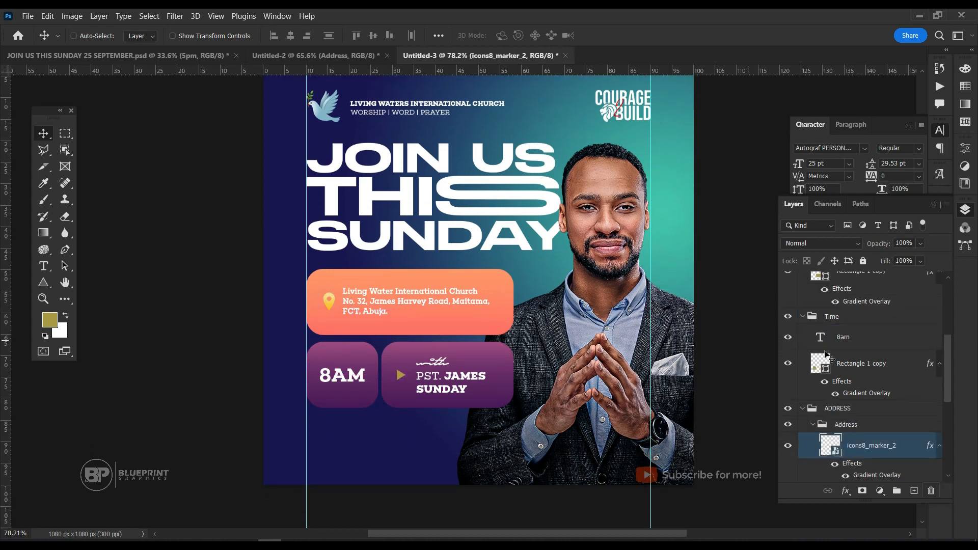
pyautogui.scroll(-2, 878, 402)
pyautogui.rightClick(878, 391)
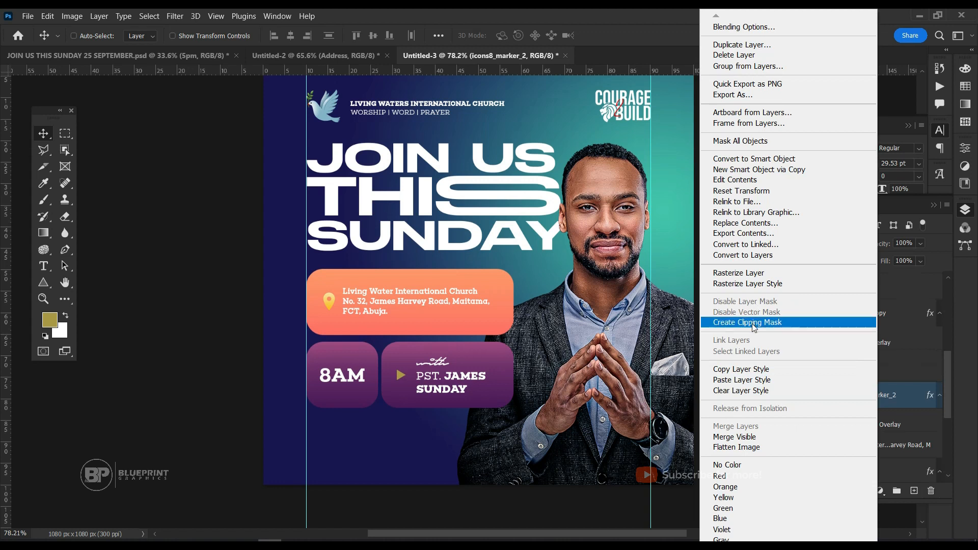
pyautogui.click(752, 379)
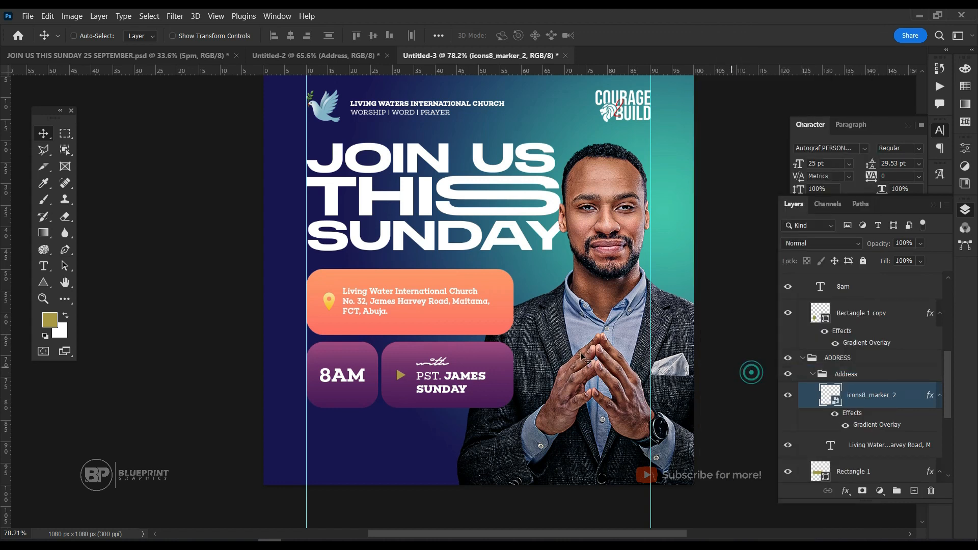
pyautogui.keyDown('ctrl'); pyautogui.click(402, 375); pyautogui.keyUp('ctrl')
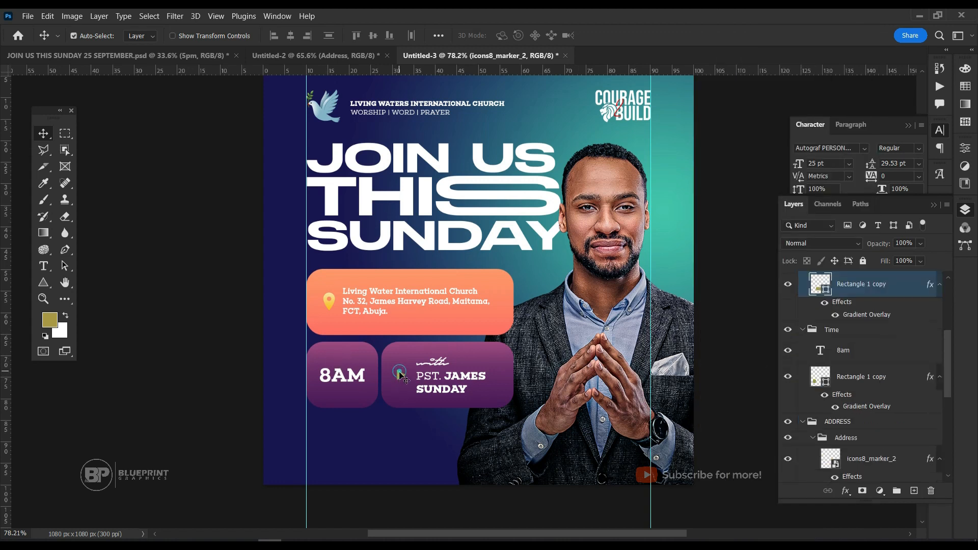
pyautogui.scroll(5, 852, 355)
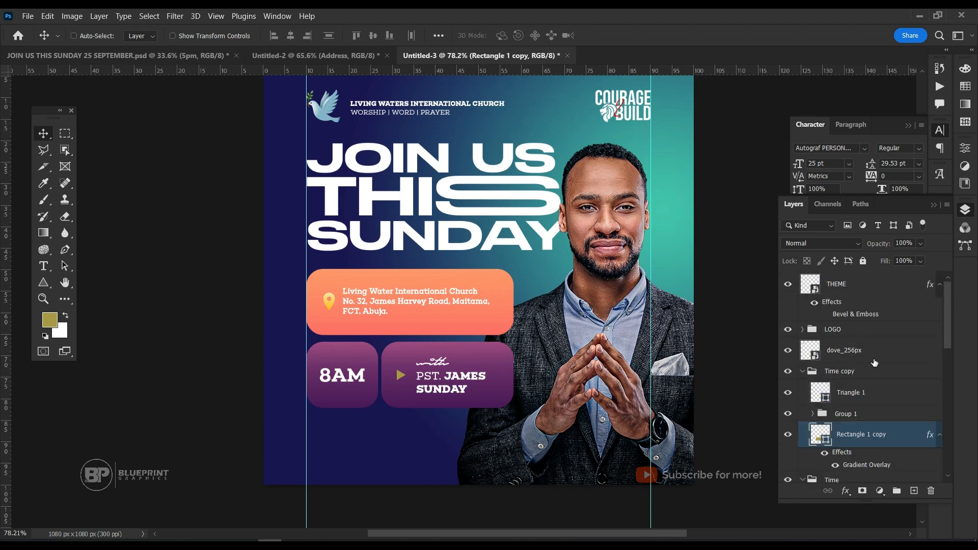
pyautogui.rightClick(866, 392)
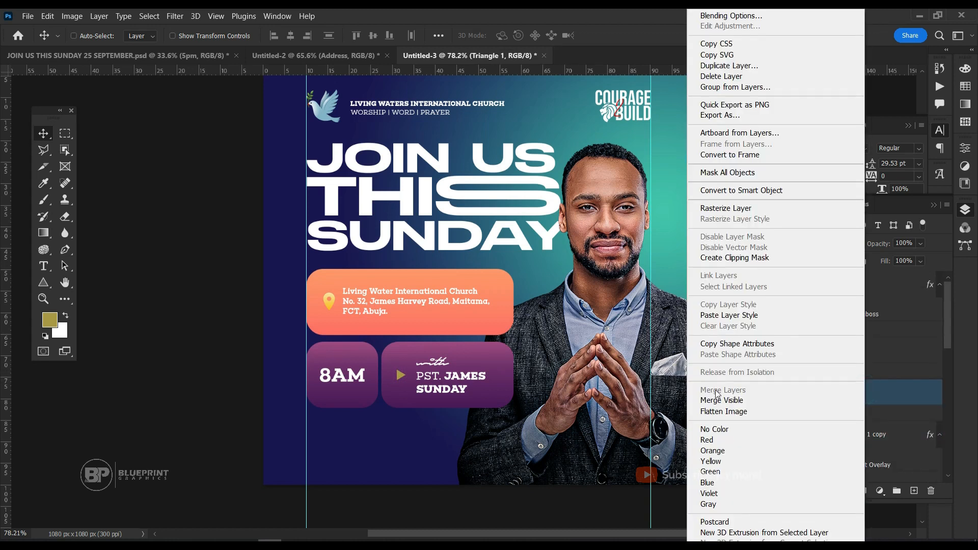
pyautogui.click(729, 316)
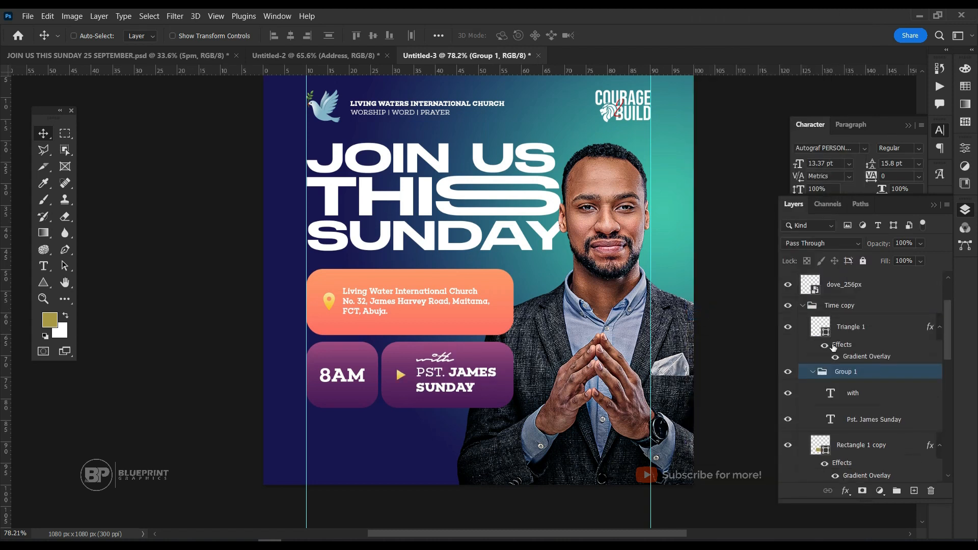
# Load the second purple box's outline as a selection, vertically centre the 'with' and pastor-name group in it, and deselect.
pyautogui.scroll(-2, 833, 346)
pyautogui.keyDown('ctrl'); pyautogui.click(821, 398); pyautogui.keyUp('ctrl')
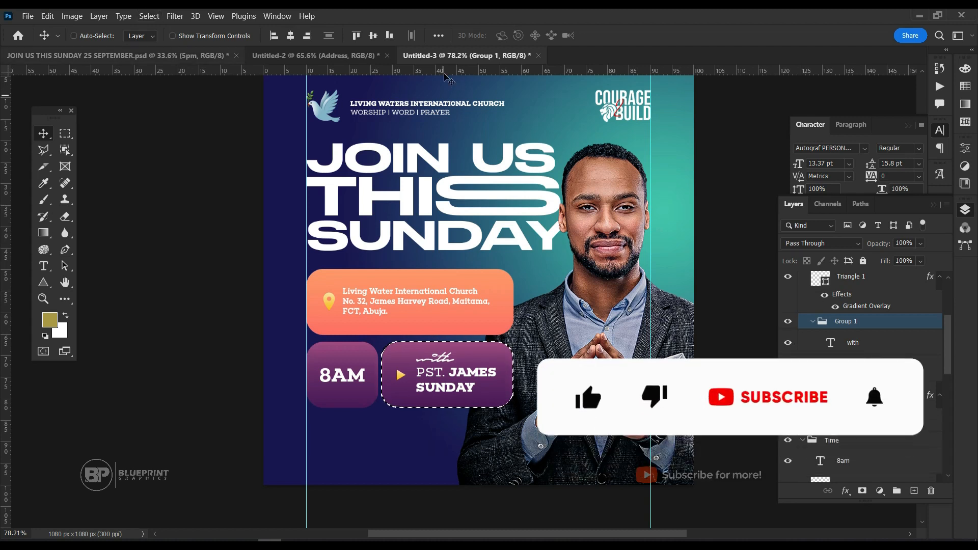
pyautogui.click(373, 35)
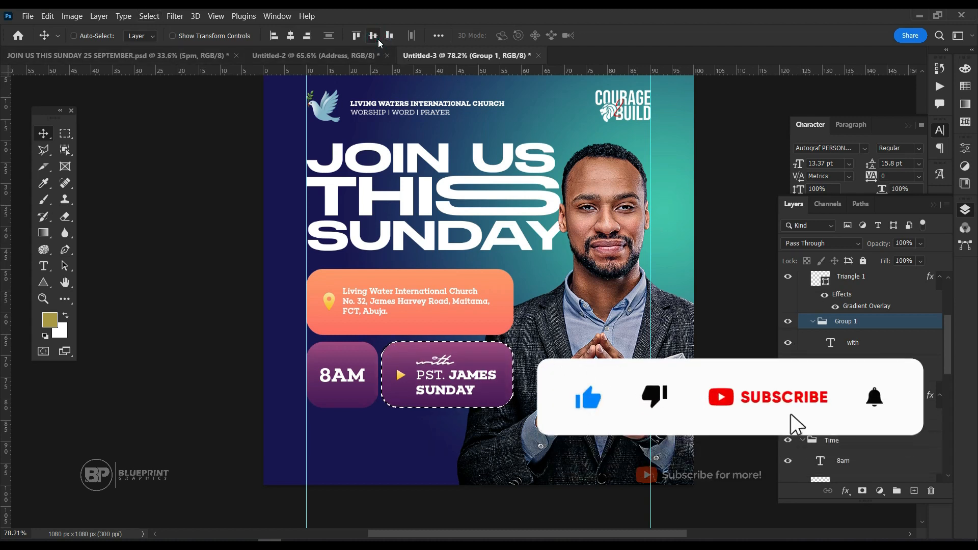
pyautogui.hotkey('ctrl', 'd')
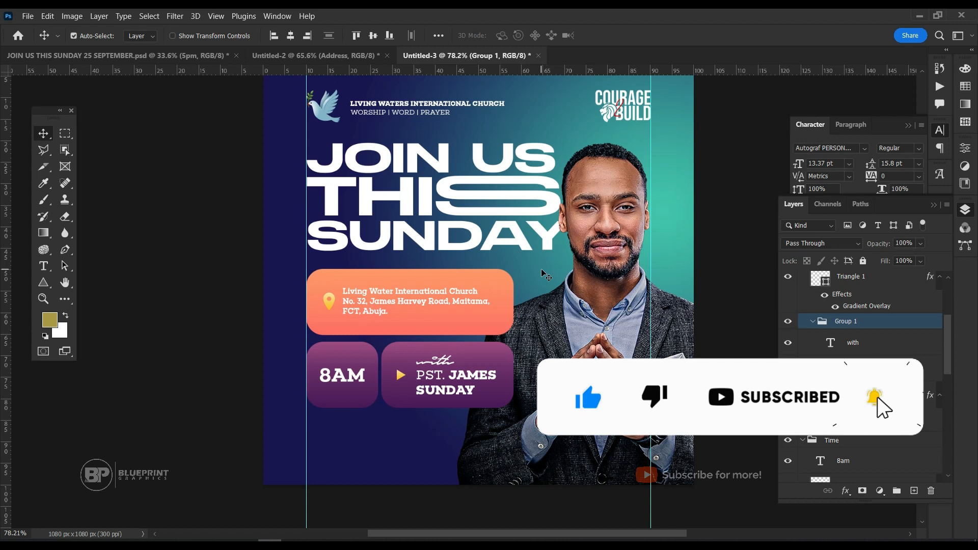
pyautogui.scroll(-2, 544, 273)
pyautogui.scroll(-2, 544, 272)
pyautogui.scroll(2, 542, 268)
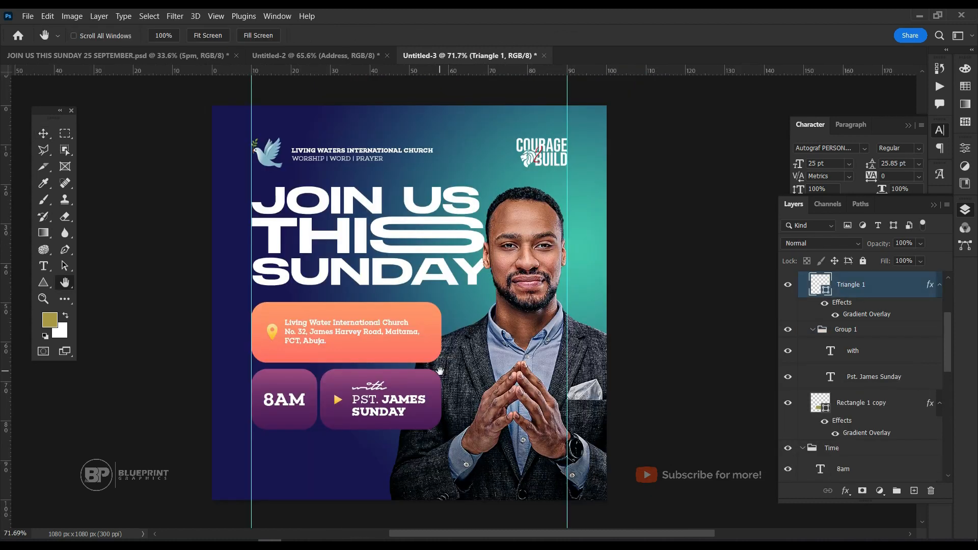
pyautogui.press('v')
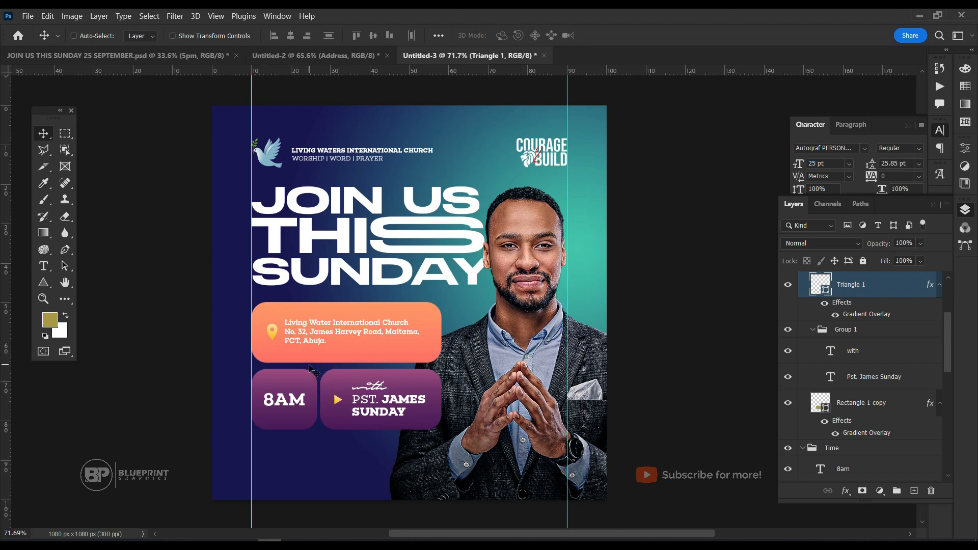
# In the JOIN US THIS SUNDAY 25 SEPTEMBER.psd document, collapse and select the 'date' group, checking its contents by toggling visibility.
pyautogui.click(145, 56)
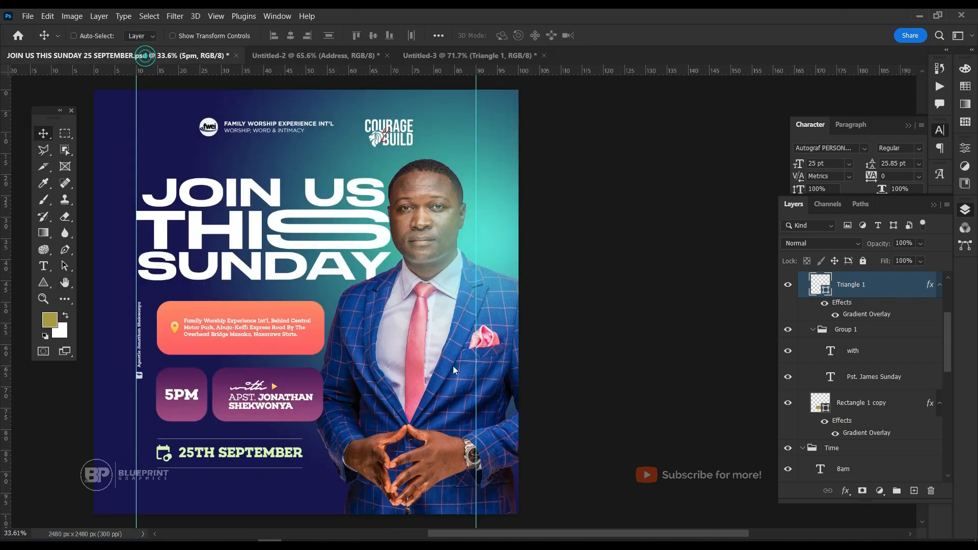
pyautogui.keyDown('ctrl'); pyautogui.click(242, 460); pyautogui.keyUp('ctrl')
pyautogui.scroll(1, 880, 389)
pyautogui.scroll(5, 879, 389)
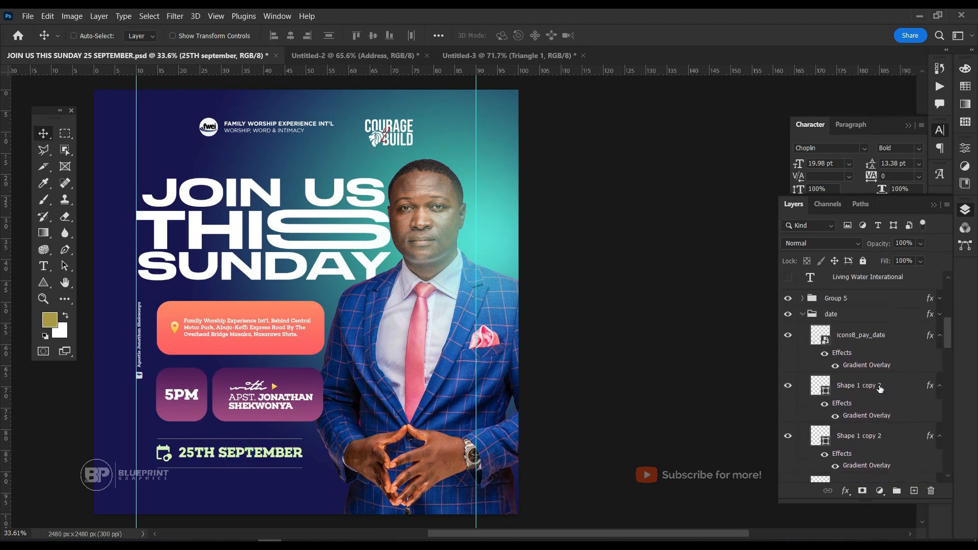
pyautogui.scroll(2, 880, 389)
pyautogui.click(803, 379)
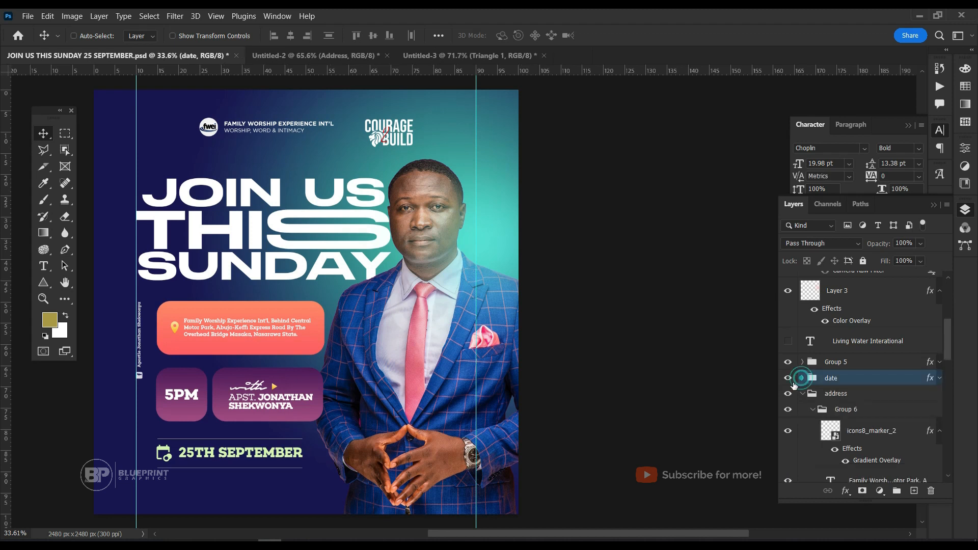
pyautogui.click(790, 381)
pyautogui.click(790, 382)
# Try to transfer the 'date' group straight onto the Untitled-3 flyer with the Move tool.
pyautogui.moveTo(201, 457); pyautogui.dragTo(357, 111)
pyautogui.moveTo(430, 60); pyautogui.dragTo(420, 465)
pyautogui.hotkey('ctrl', 'z')
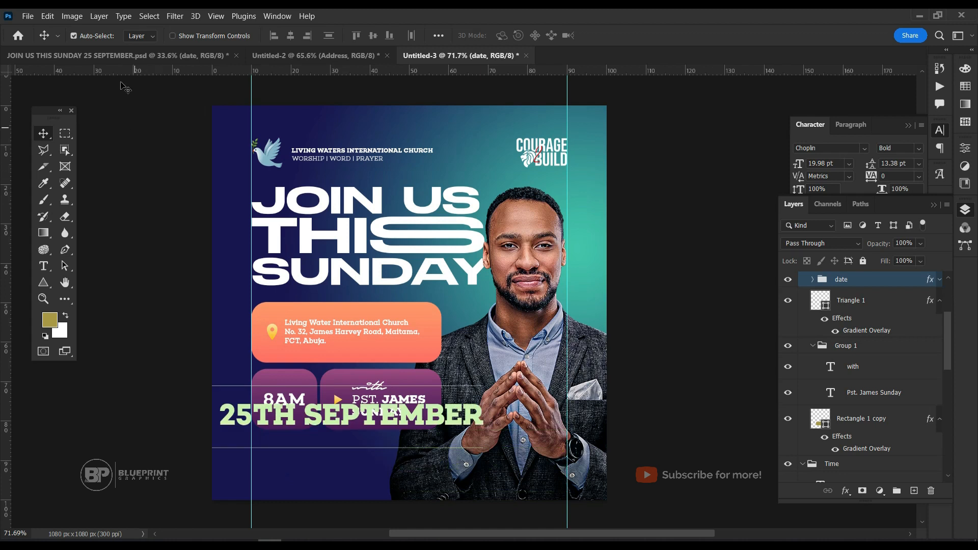
# Duplicate the 'date' group from JOIN US THIS SUNDAY 25 SEPTEMBER.psd into Untitled-3 and return to Untitled-3.
pyautogui.click(124, 54)
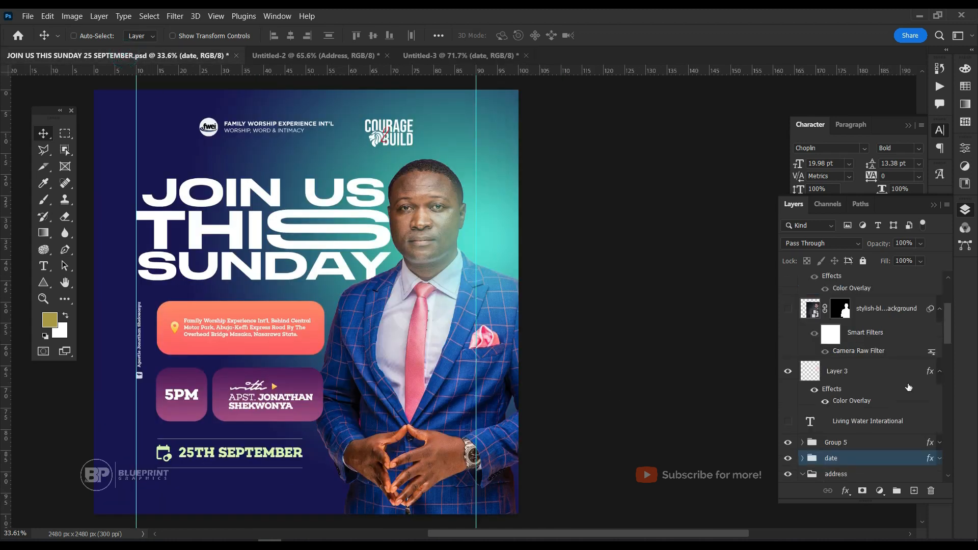
pyautogui.rightClick(852, 454)
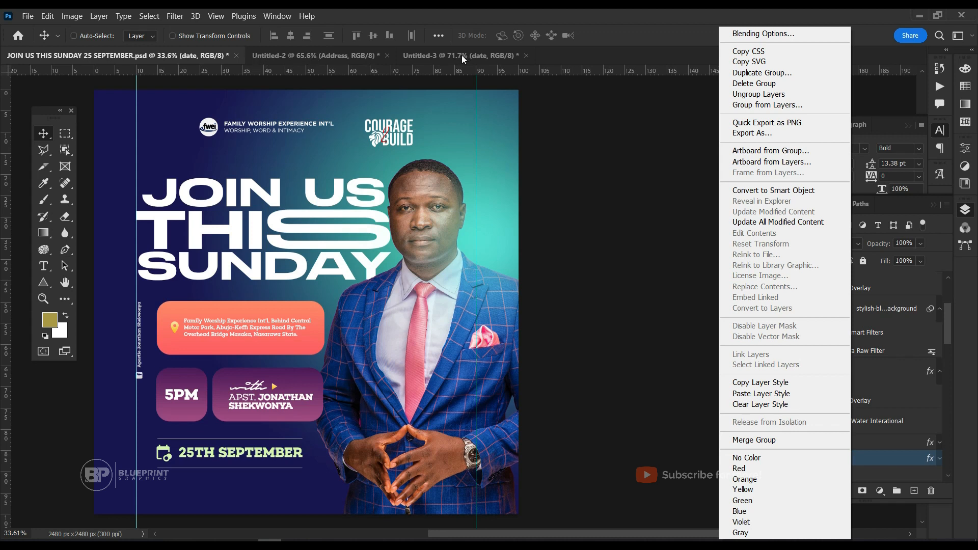
pyautogui.click(745, 77)
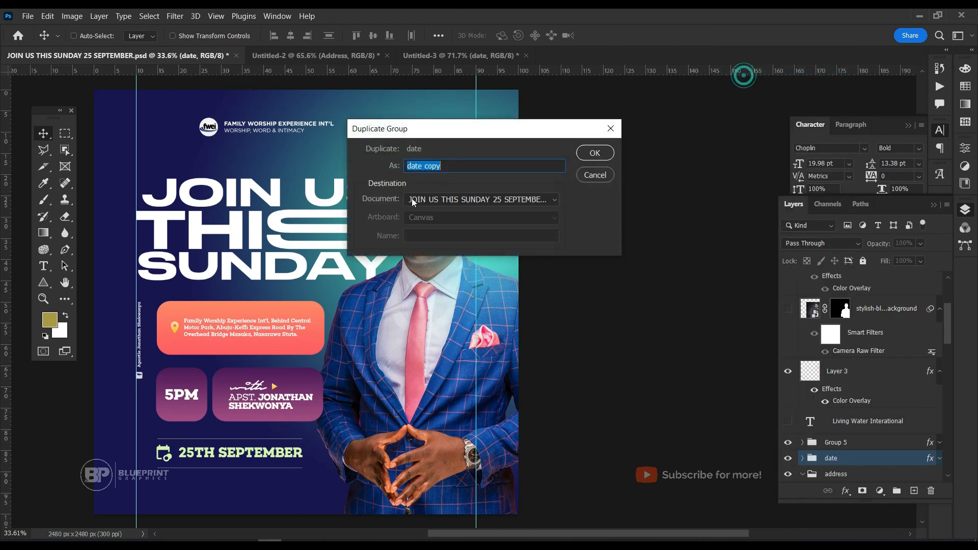
pyautogui.click(451, 201)
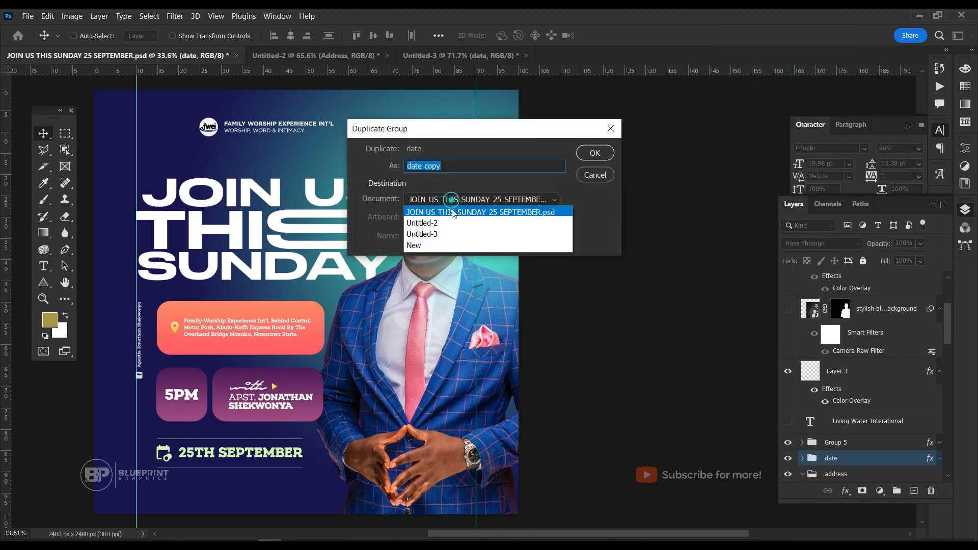
pyautogui.click(444, 234)
pyautogui.click(595, 153)
pyautogui.click(441, 59)
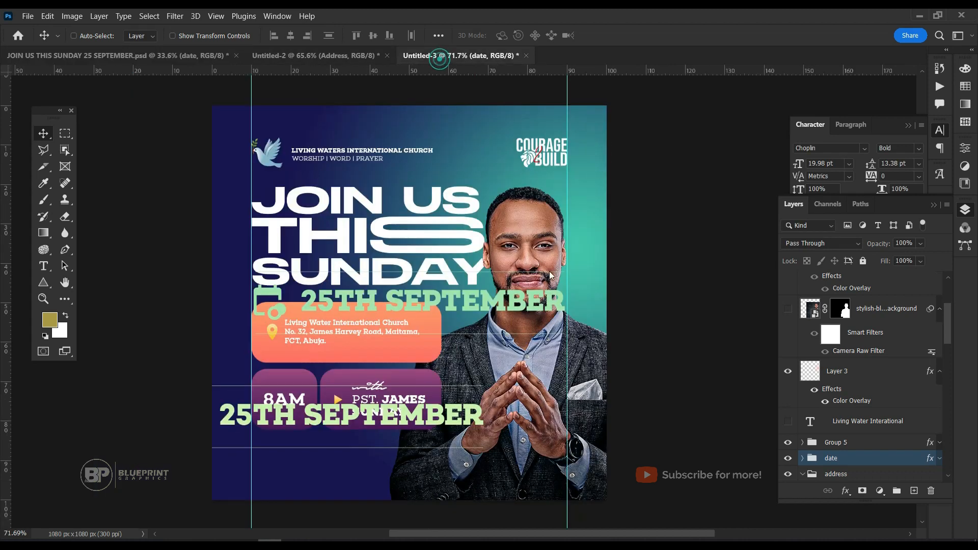
# Delete the lower of the two 'date' groups, the one overlapping the purple boxes.
pyautogui.scroll(-5, 892, 464)
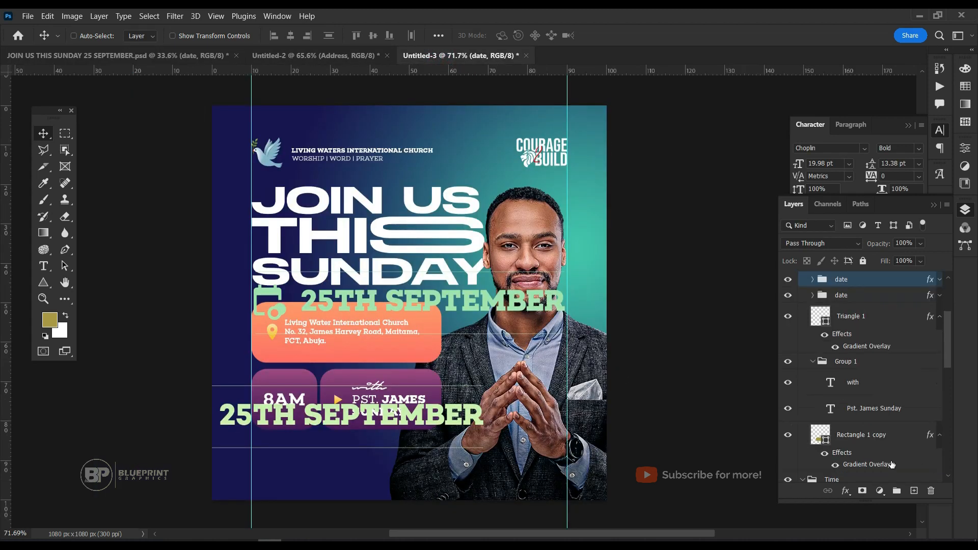
pyautogui.click(846, 297)
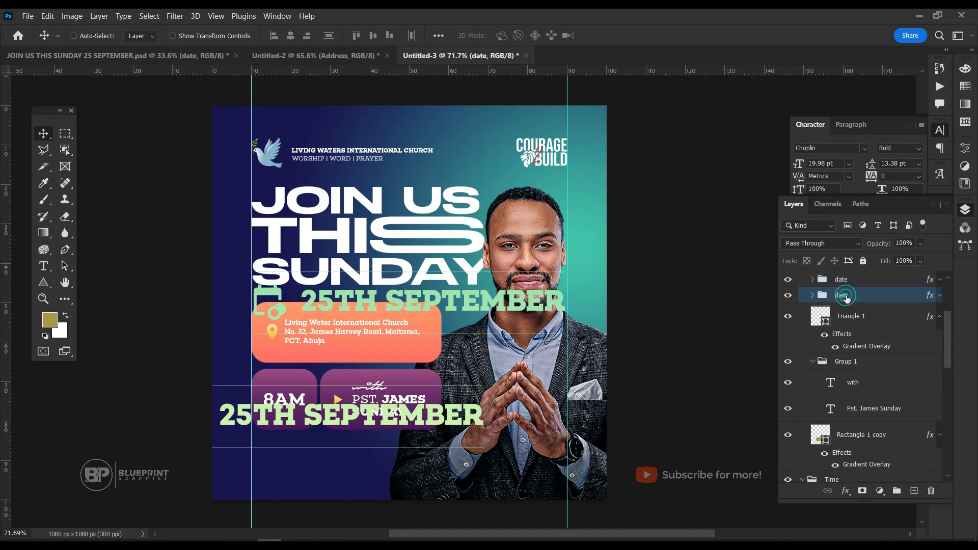
pyautogui.press('Delete')
# Scale down the remaining 'date' group and place it below the purple boxes, aligned with the left margin guide.
pyautogui.click(846, 280)
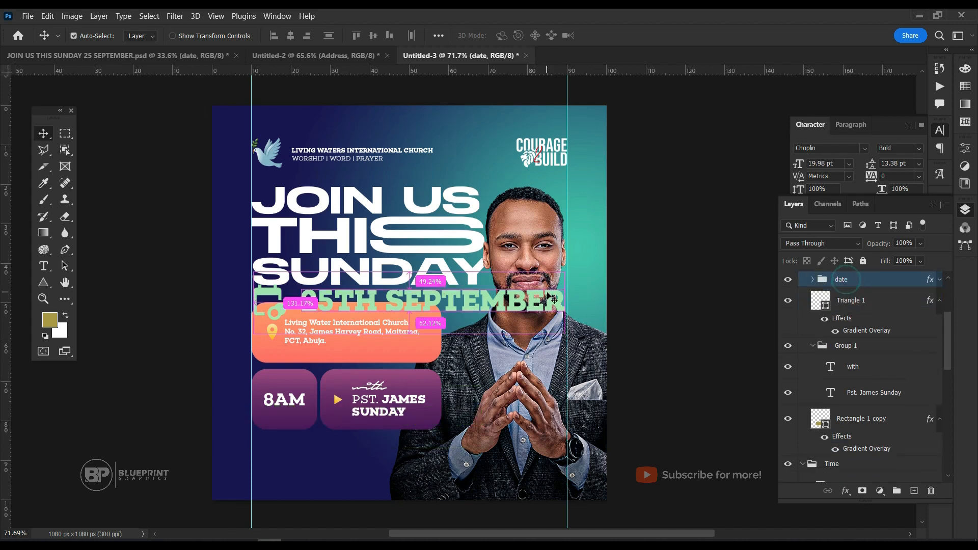
pyautogui.hotkey('ctrl', 't')
pyautogui.moveTo(548, 304); pyautogui.dragTo(341, 460)
pyautogui.press('Return')
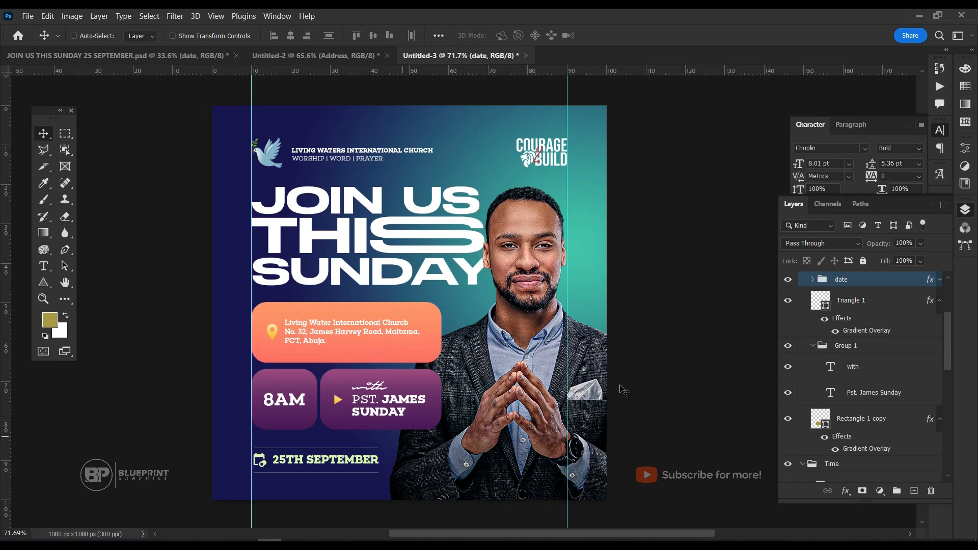
pyautogui.scroll(-2, 488, 329)
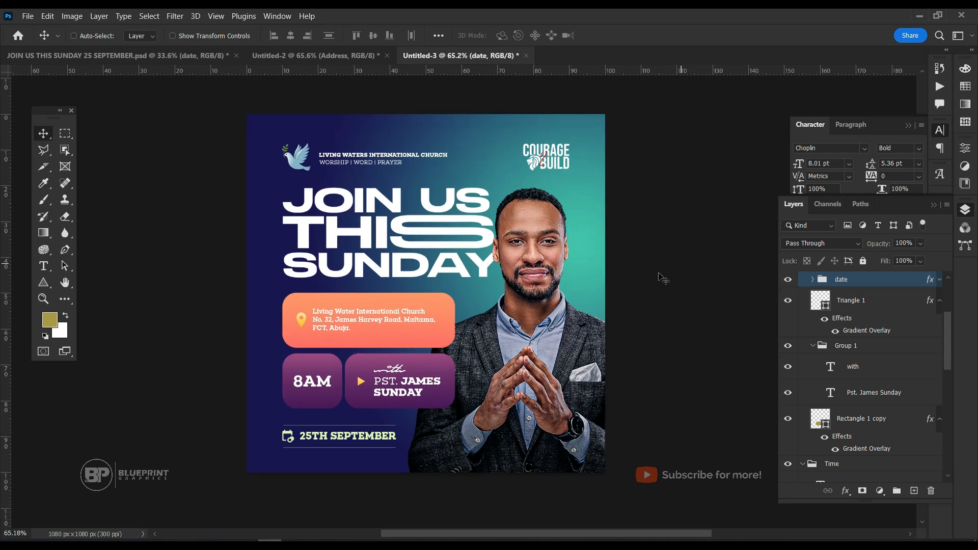
# Collapse the 'Time copy' and 'Time' groups and add a new empty layer above THEME.
pyautogui.click(163, 58)
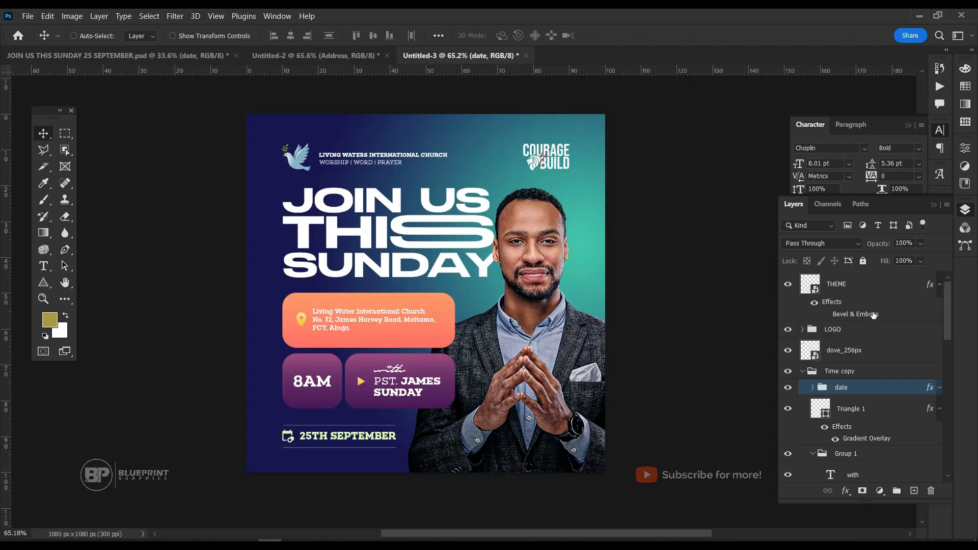
pyautogui.click(872, 294)
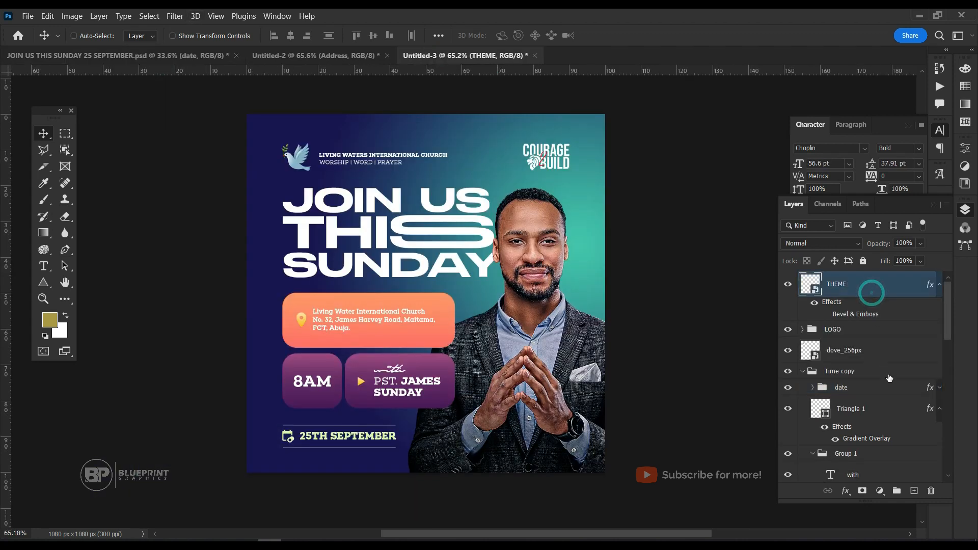
pyautogui.click(804, 374)
pyautogui.click(803, 387)
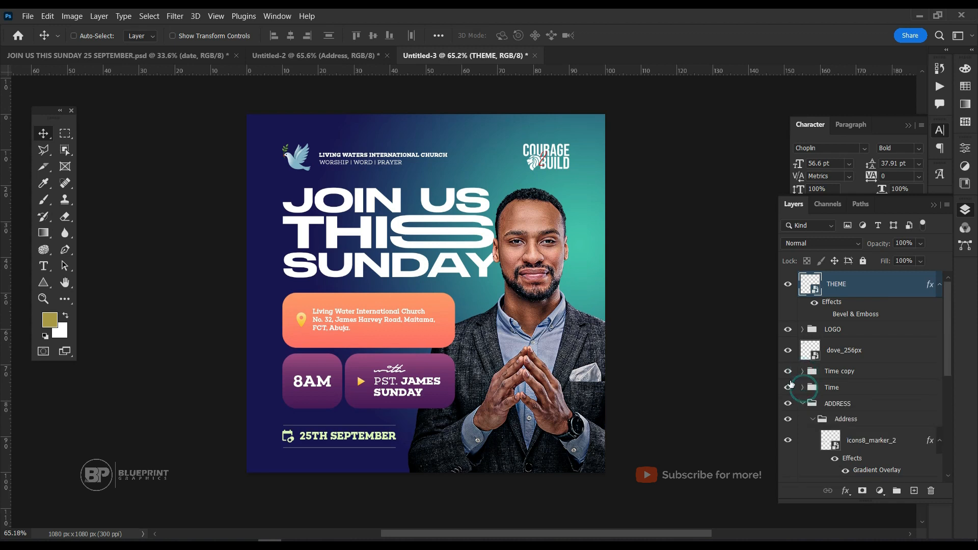
pyautogui.click(788, 371)
pyautogui.click(788, 372)
pyautogui.click(915, 491)
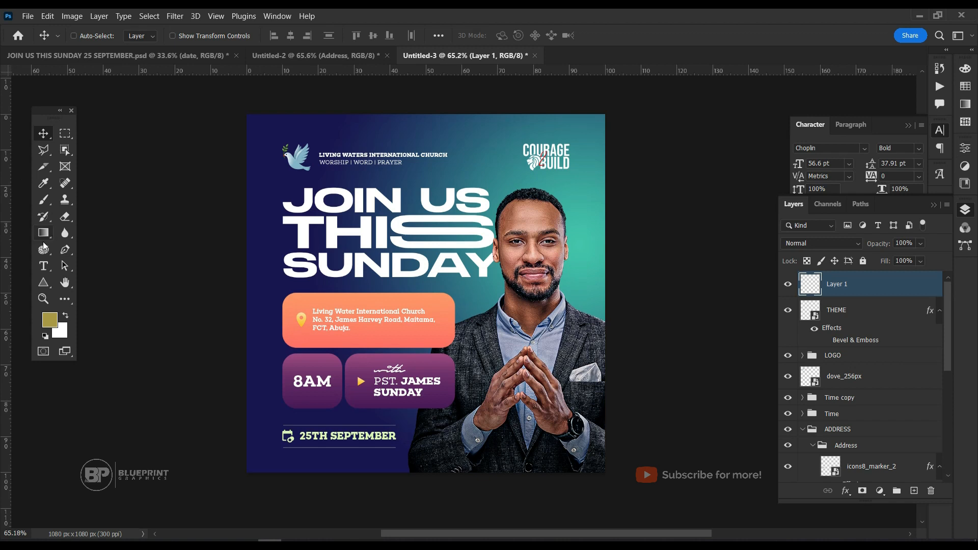
# Choose the Brush tool with a soft round brush at 800 px and 0% hardness.
pyautogui.click(44, 200)
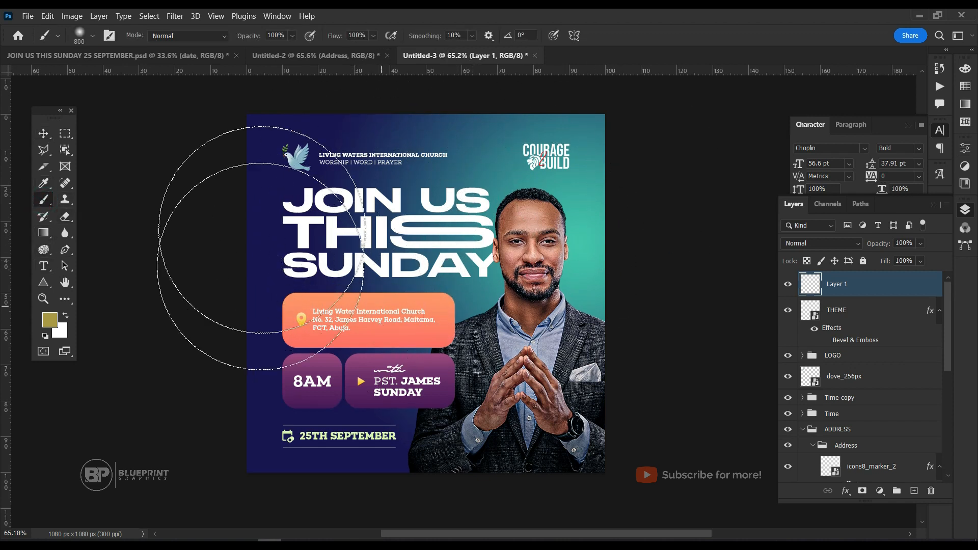
pyautogui.rightClick(436, 238)
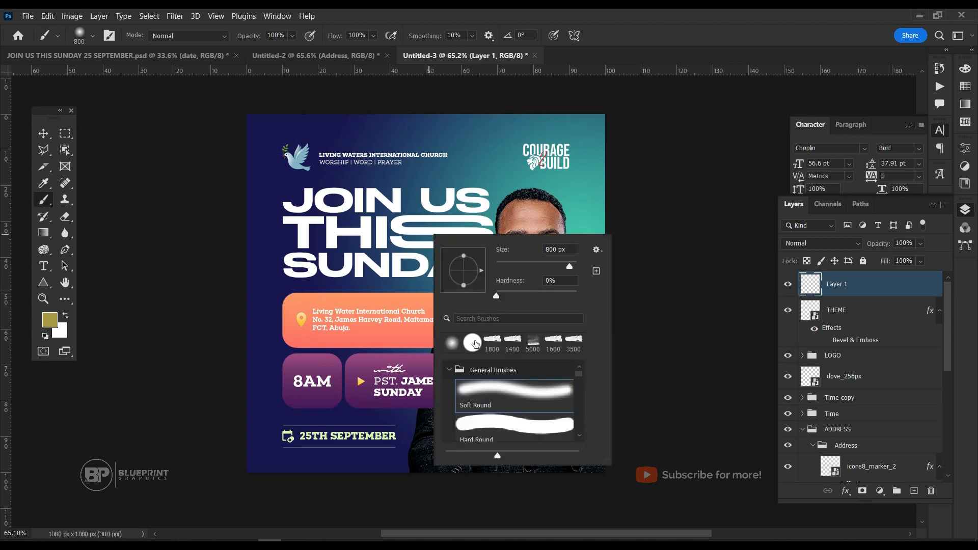
pyautogui.click(453, 344)
pyautogui.scroll(-2, 489, 409)
pyautogui.scroll(-1, 490, 409)
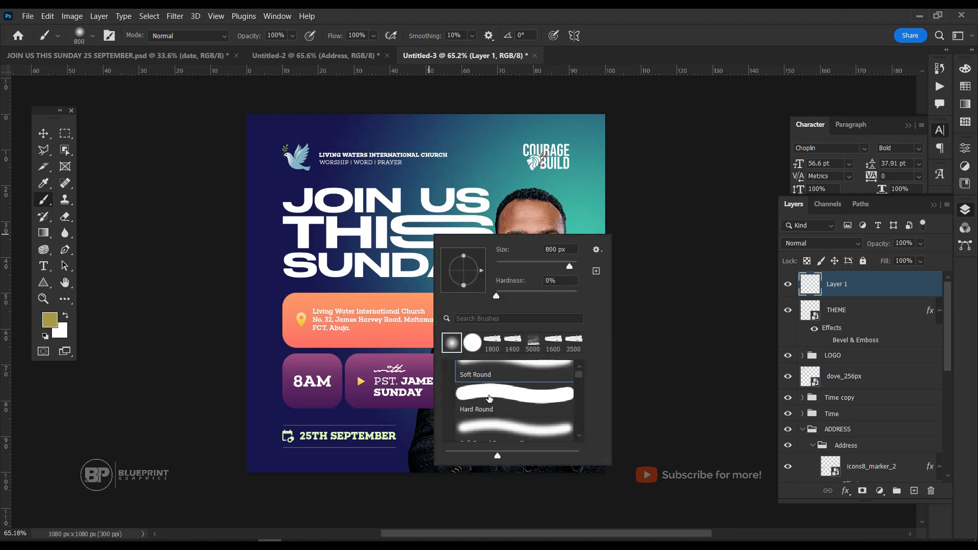
pyautogui.click(392, 190)
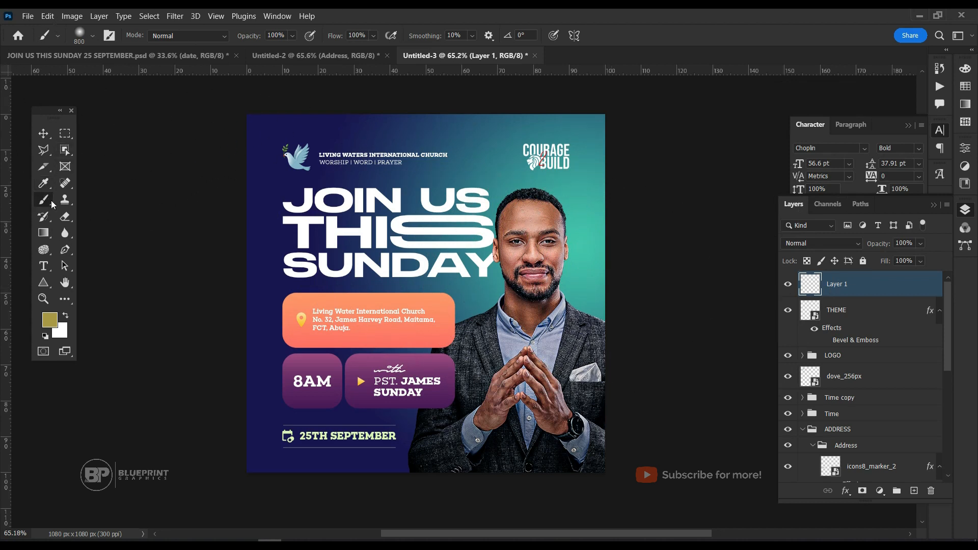
# Sample the background teal beside the pastor's face as the foreground colour and brighten it to a light aqua.
pyautogui.keyDown('alt'); pyautogui.click(571, 276); pyautogui.keyUp('alt')
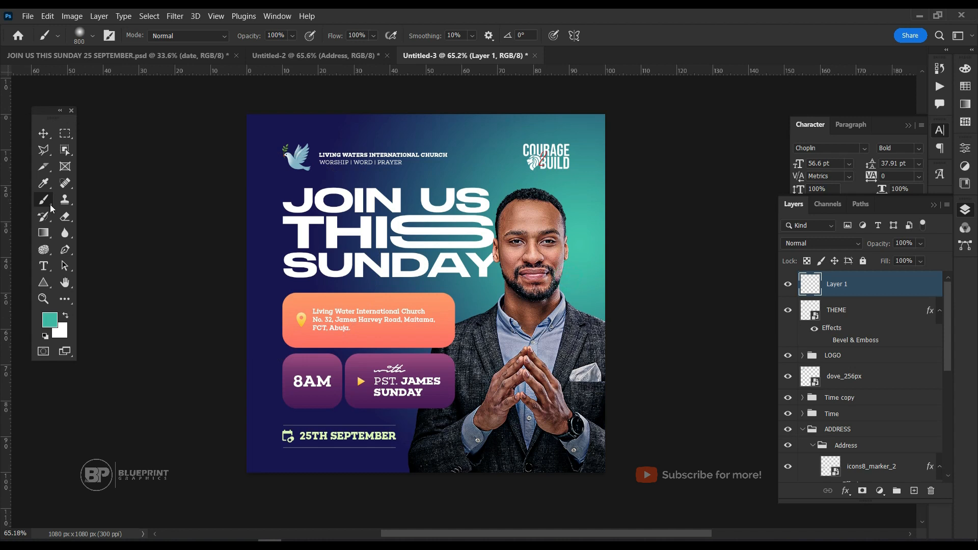
pyautogui.click(44, 185)
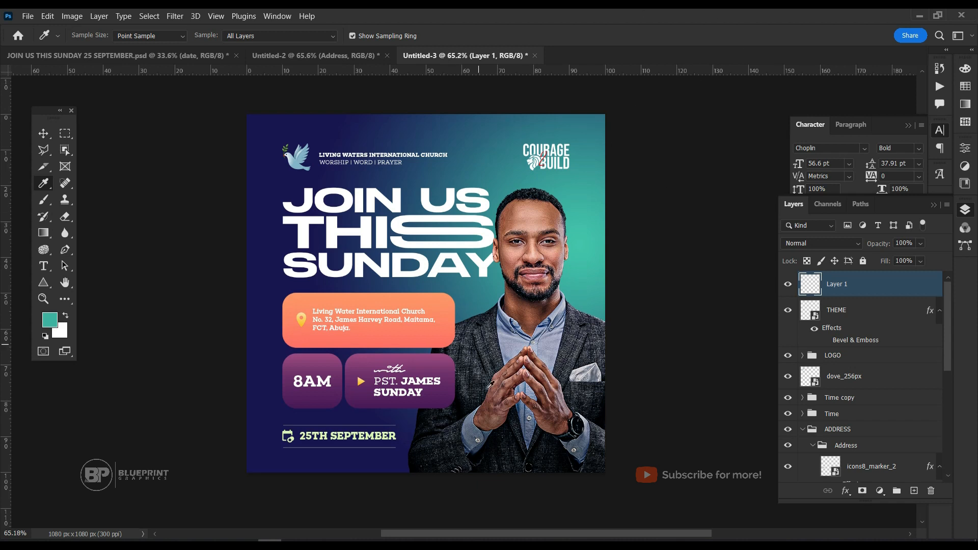
pyautogui.press('b')
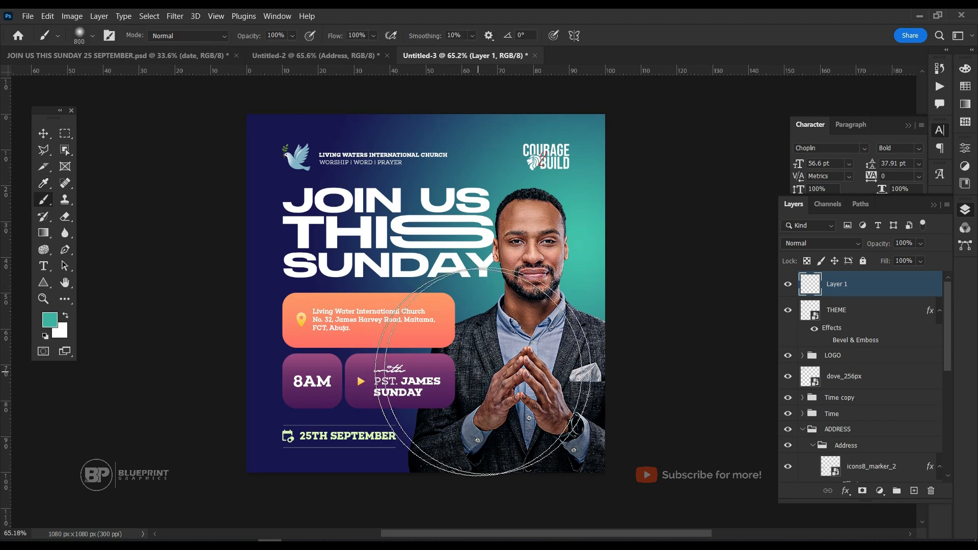
pyautogui.click(55, 326)
pyautogui.click(741, 188)
pyautogui.moveTo(741, 189)
pyautogui.mouseDown()
pyautogui.moveTo(700, 148)
pyautogui.moveTo(728, 141)
pyautogui.mouseUp()
pyautogui.click(929, 154)
# Reduce the soft brush to 500 px and paint one aqua glow beside the pastor's jaw on the new layer.
pyautogui.press('b')
pyautogui.press('[')
pyautogui.press('[')
pyautogui.press('[')
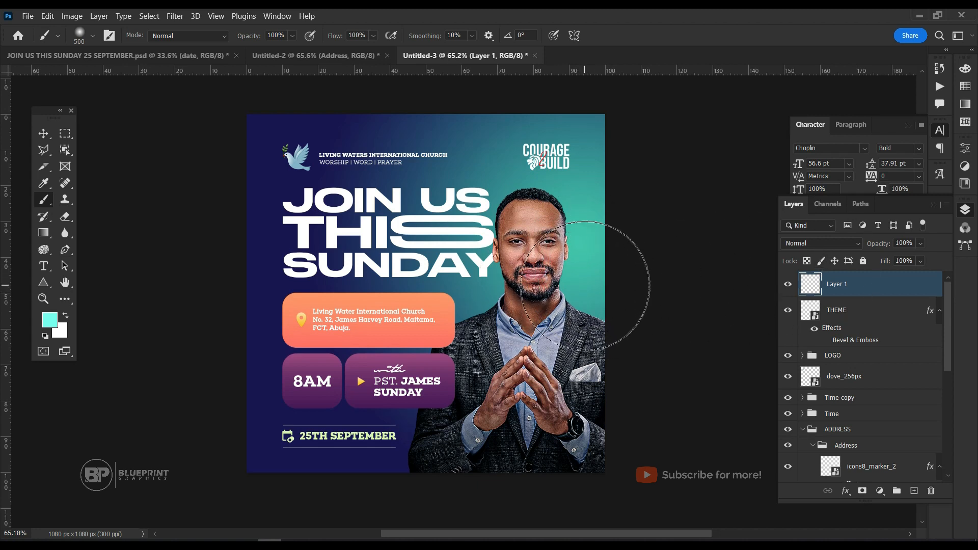
pyautogui.click(586, 285)
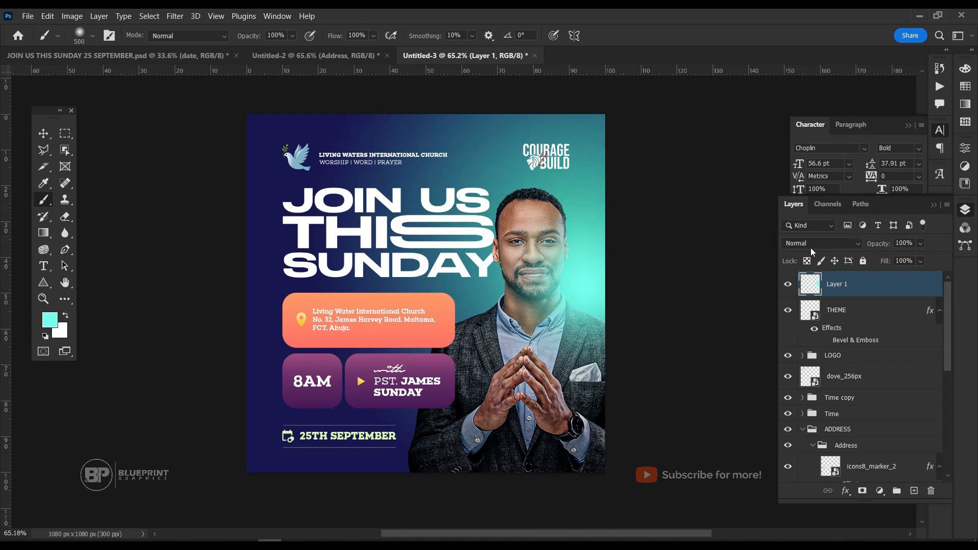
# Set the aqua glow layer's blend mode to Screen and return to the Move tool.
pyautogui.click(836, 244)
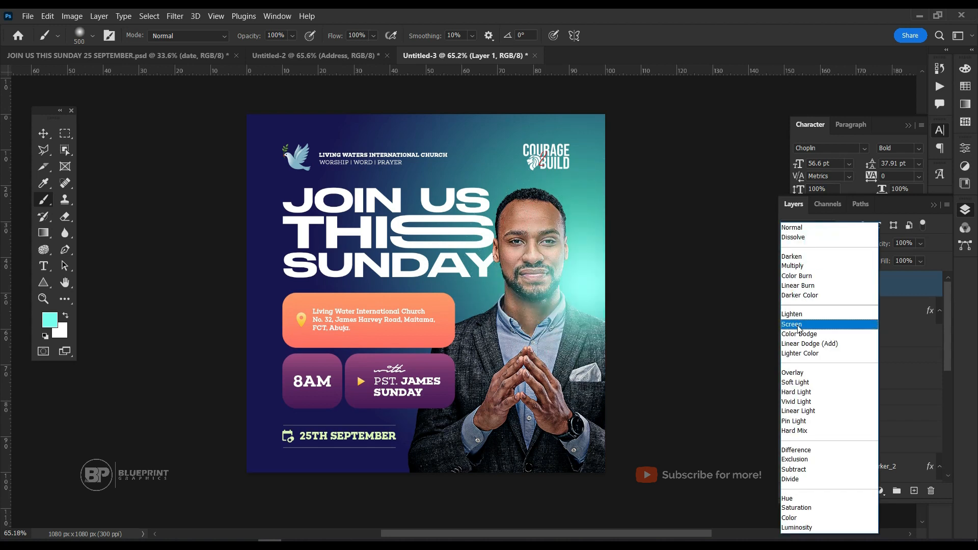
pyautogui.click(799, 328)
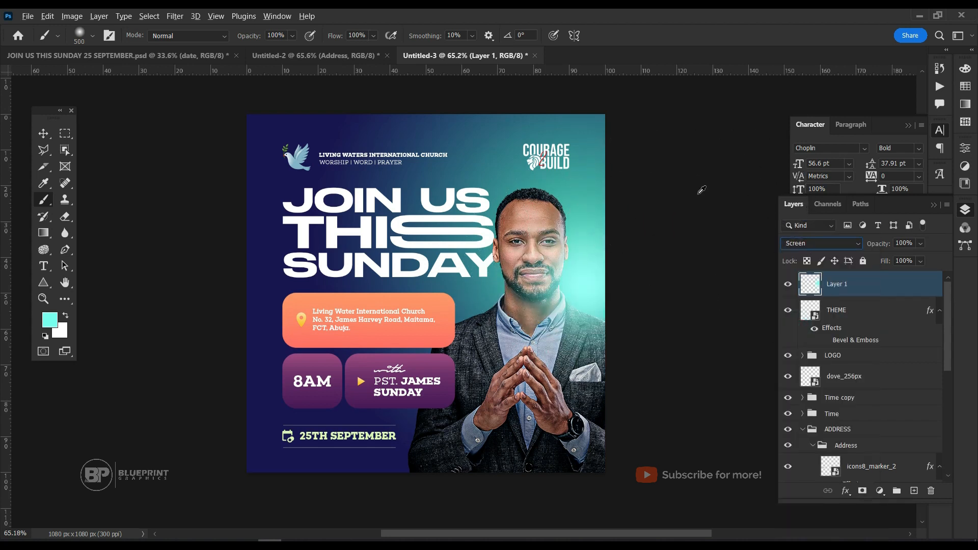
pyautogui.click(40, 134)
pyautogui.click(630, 240)
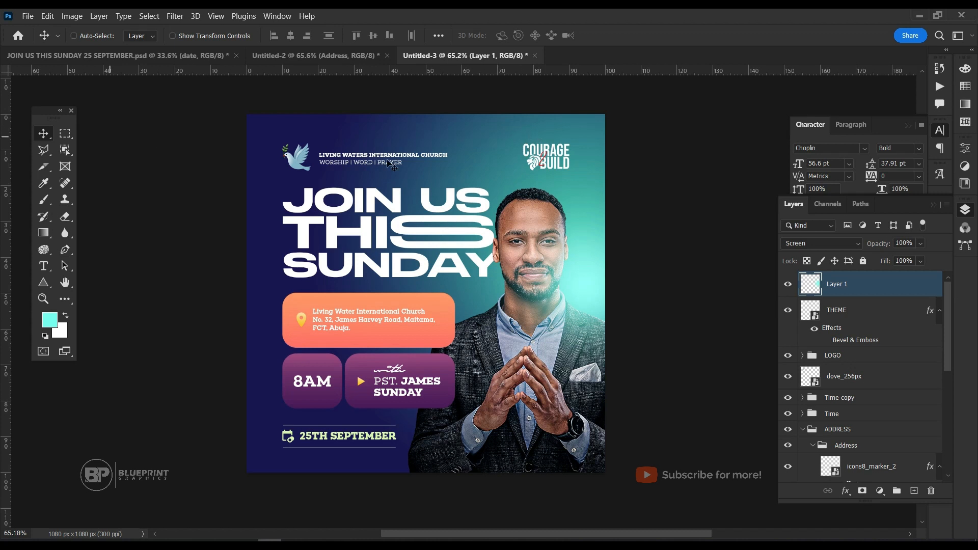
# Reposition the radial Gradient Overlay on the background layer so its teal centre sits behind the pastor at the flyer's right edge.
pyautogui.scroll(1, 621, 231)
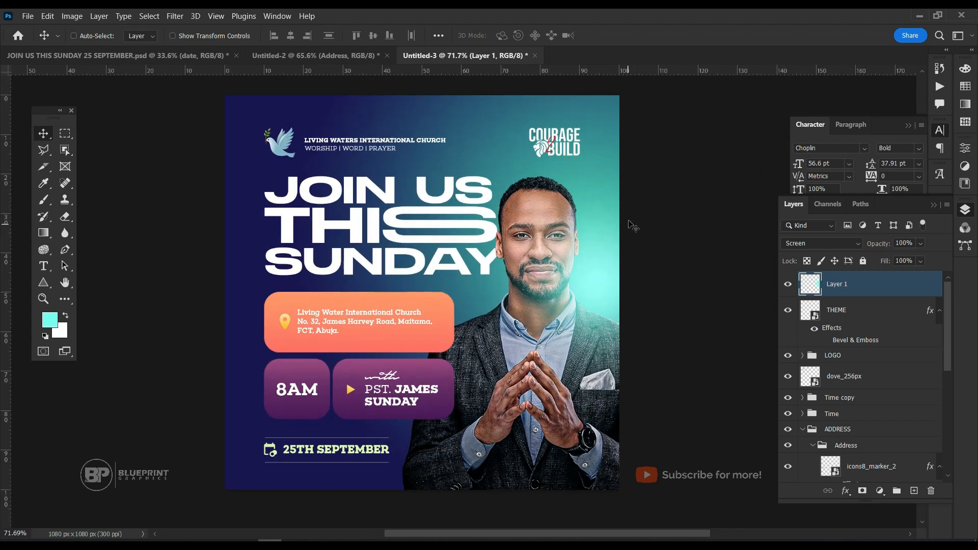
pyautogui.scroll(1, 631, 214)
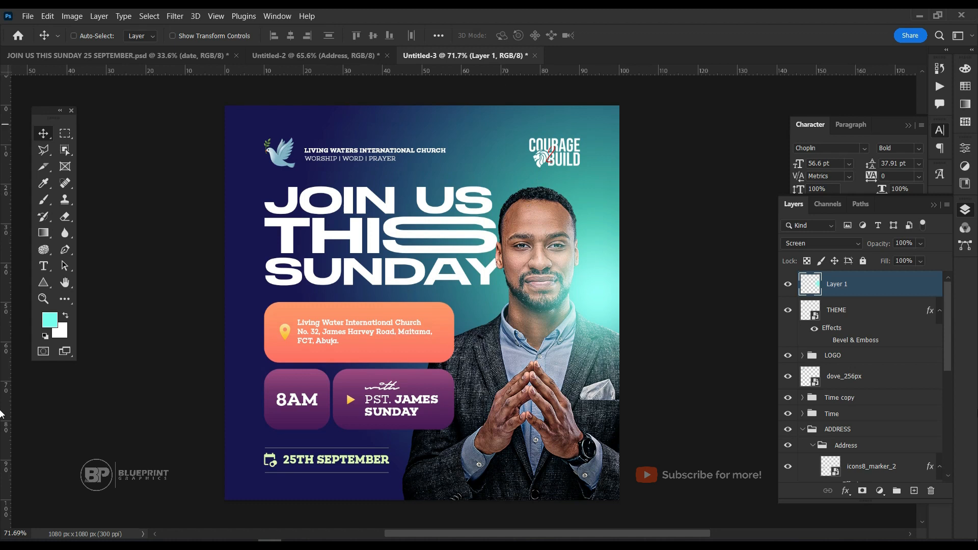
pyautogui.scroll(-8, 884, 368)
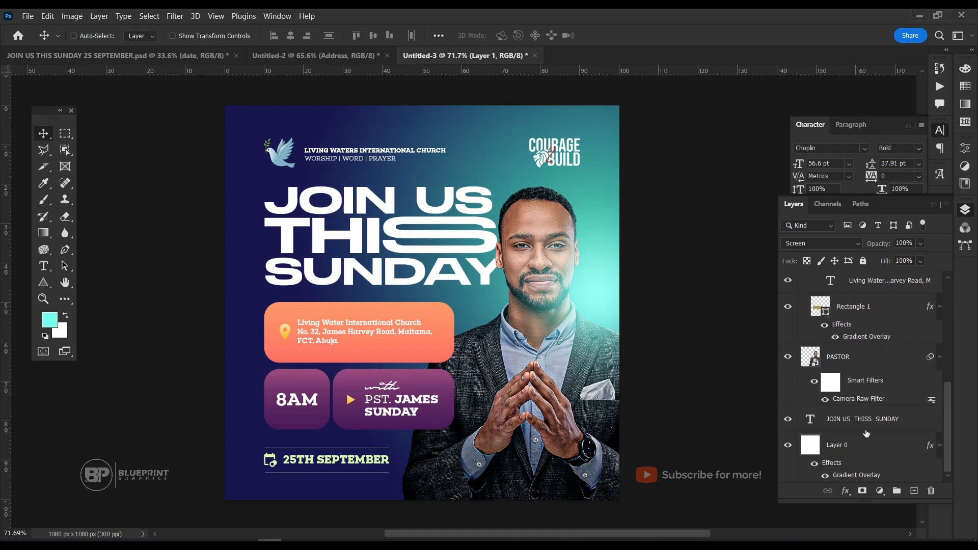
pyautogui.click(851, 476)
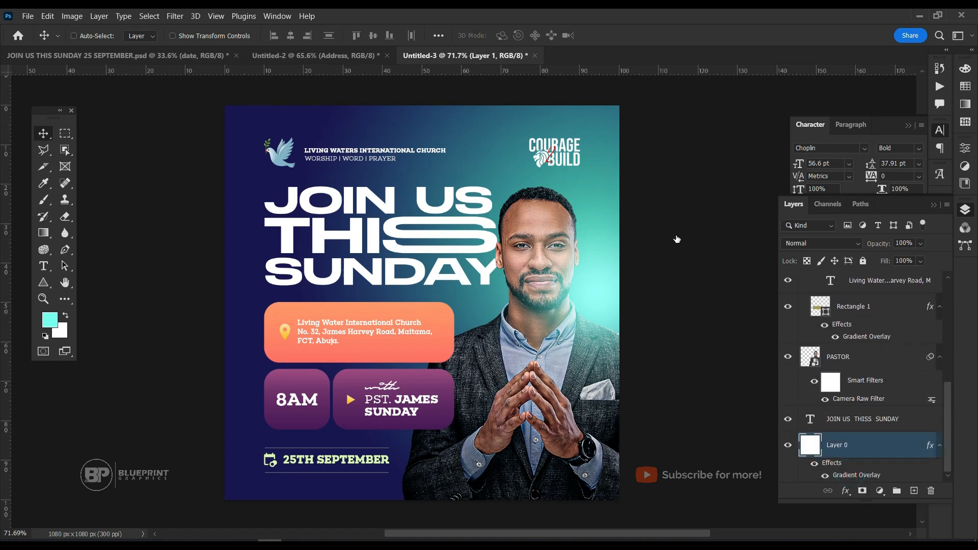
pyautogui.doubleClick(851, 475)
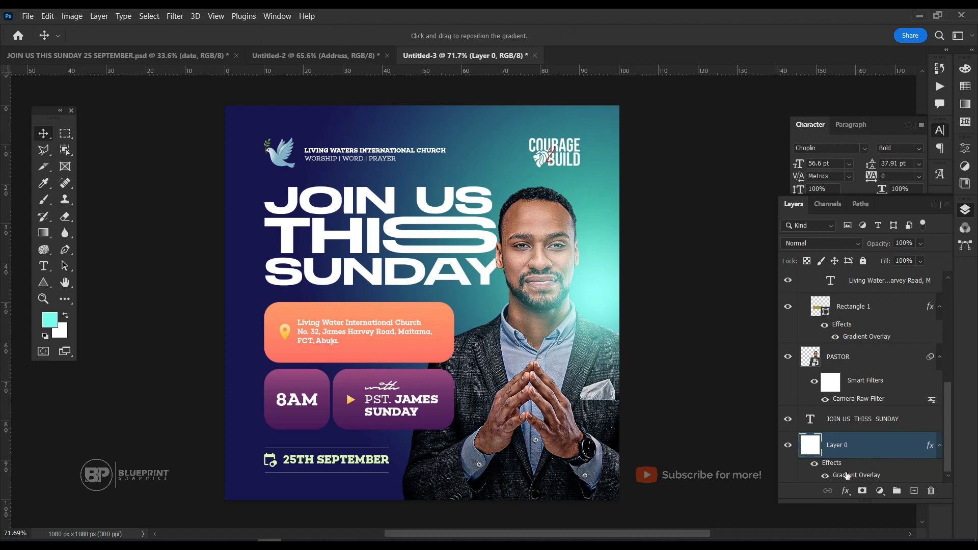
pyautogui.moveTo(557, 134); pyautogui.dragTo(754, 167)
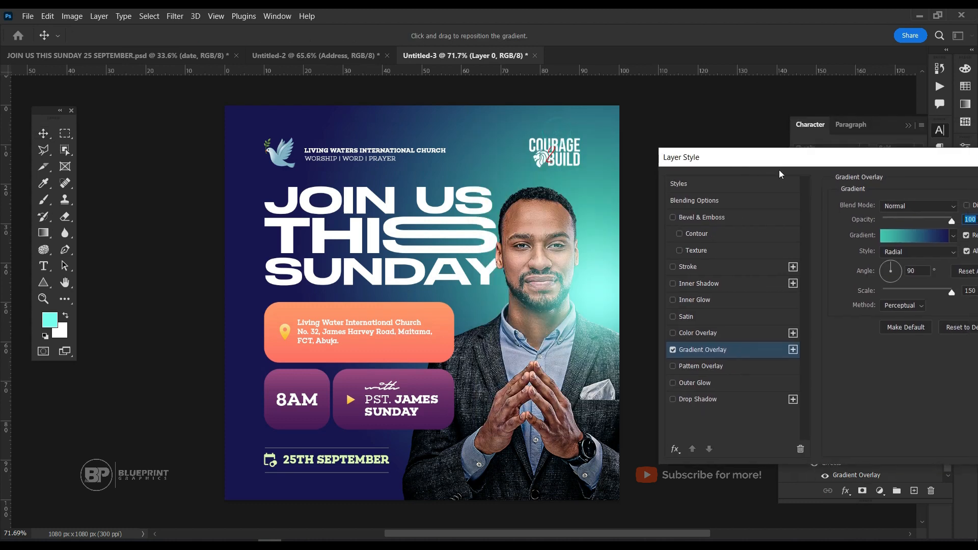
pyautogui.moveTo(375, 262); pyautogui.dragTo(260, 352)
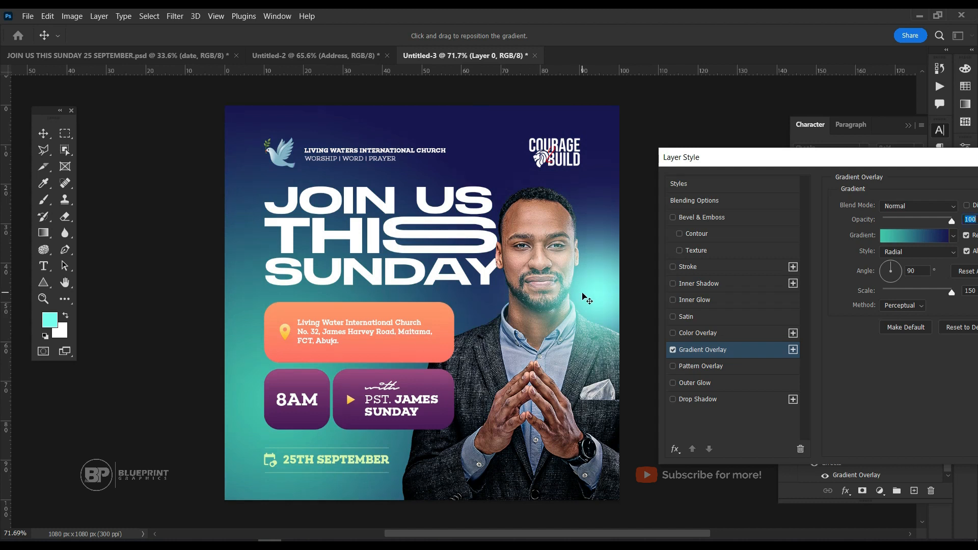
pyautogui.moveTo(342, 419); pyautogui.dragTo(587, 327)
pyautogui.press('Return')
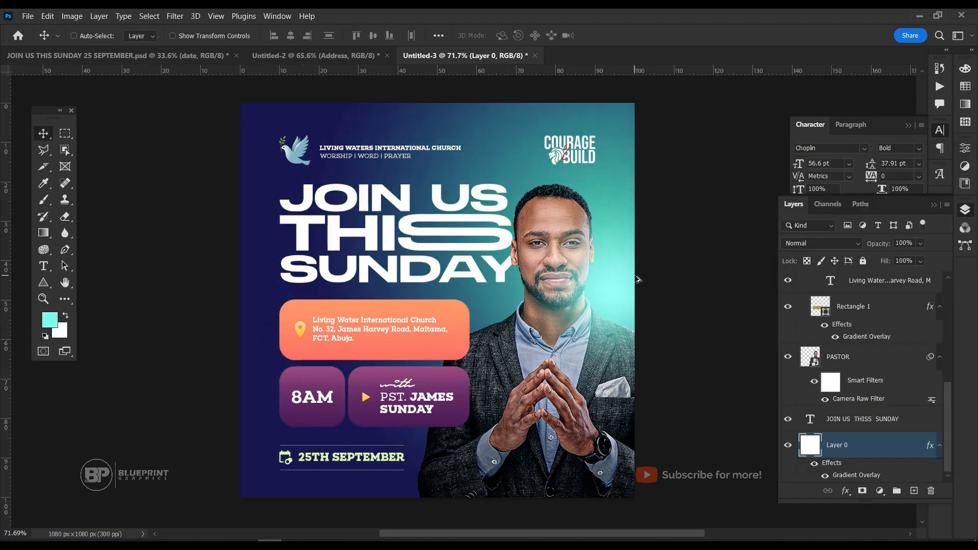
# Select the aqua glow layer again and inspect the glow around the pastor's face.
pyautogui.scroll(10, 859, 316)
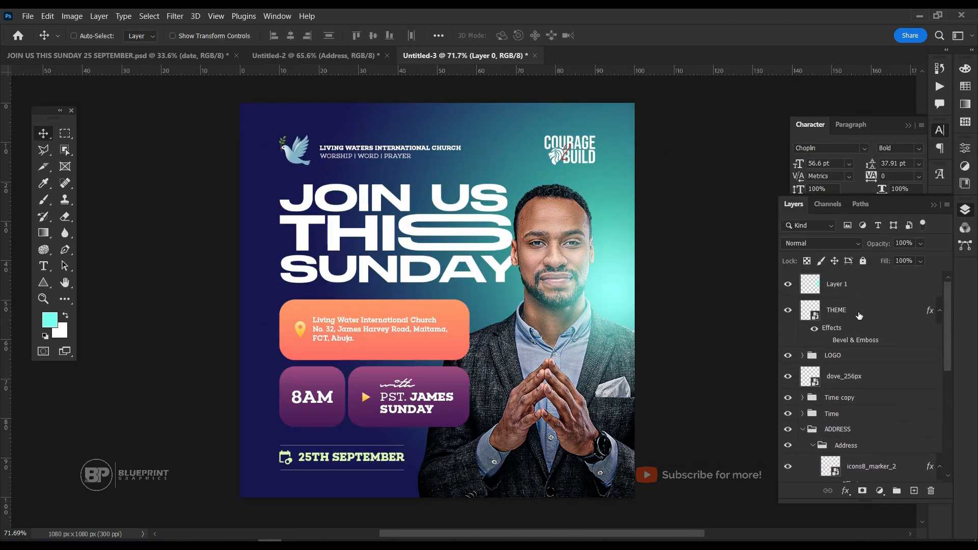
pyautogui.click(852, 295)
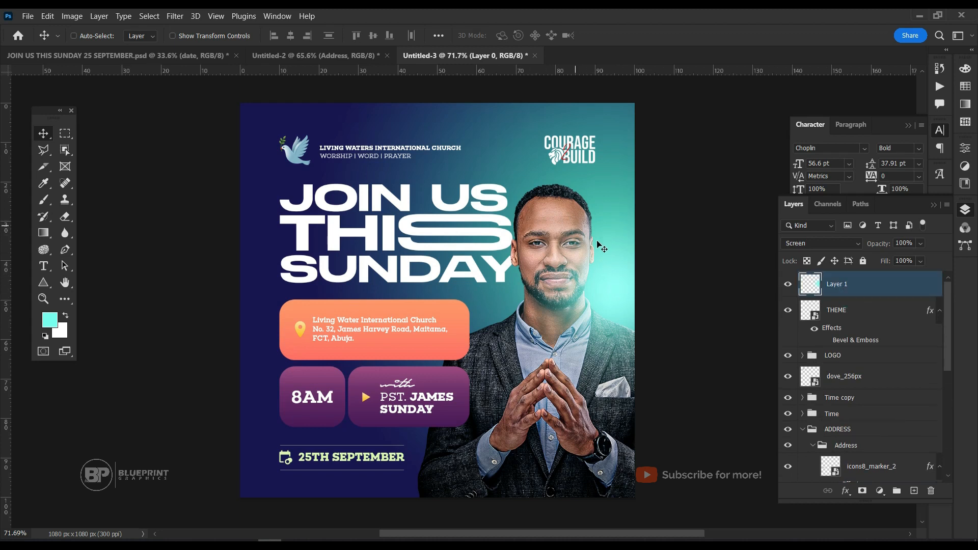
pyautogui.scroll(1, 596, 283)
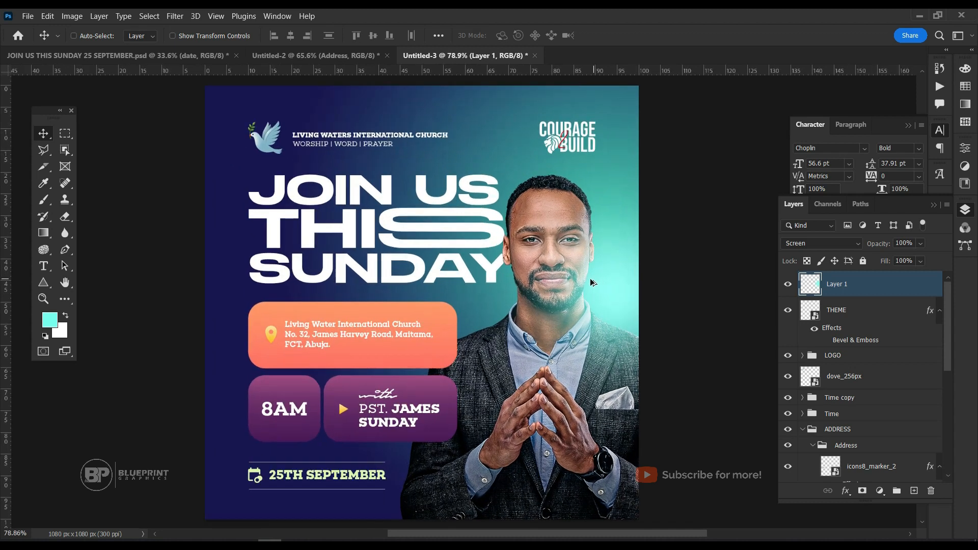
pyautogui.scroll(-1, 622, 275)
pyautogui.scroll(-1, 604, 275)
pyautogui.scroll(1, 604, 275)
pyautogui.scroll(-1, 604, 276)
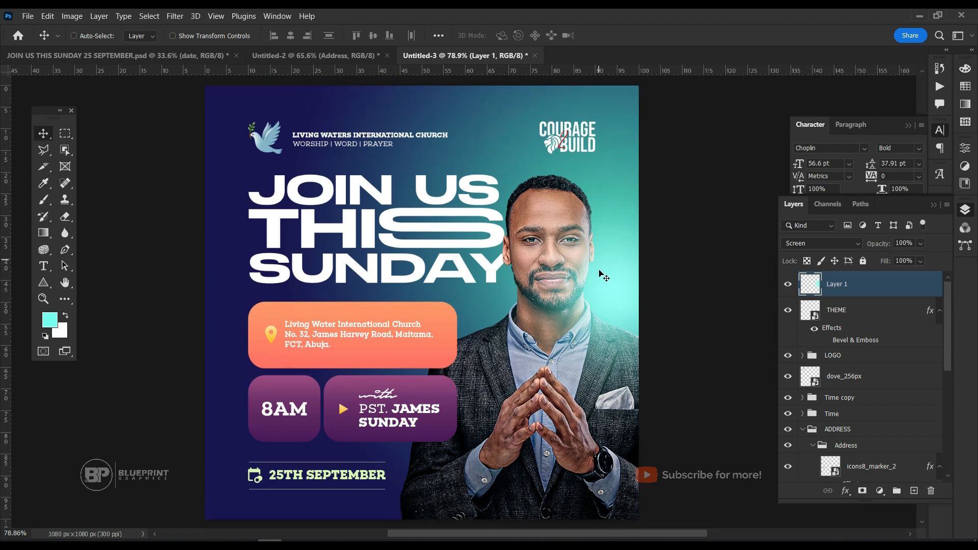